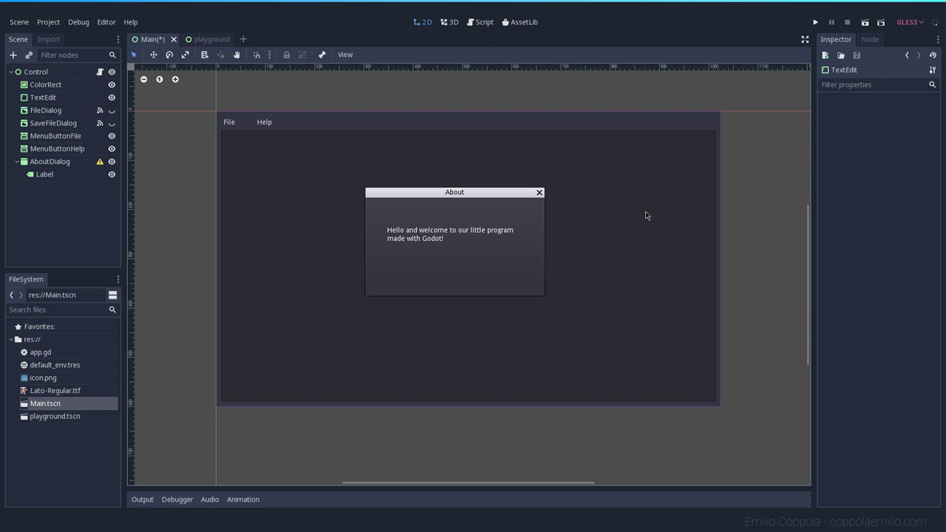
Select the root Control node in the Scene dock so its properties appear in the Inspector.
{"action": "middle_click_drag", "start_coordinate": [593, 229], "coordinate": [592, 246]}
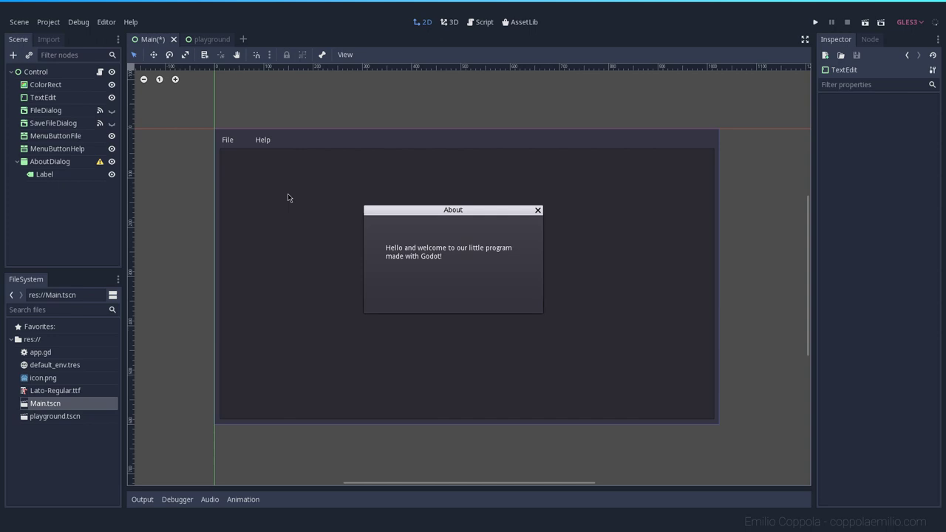
{"action": "left_click", "coordinate": [42, 76]}
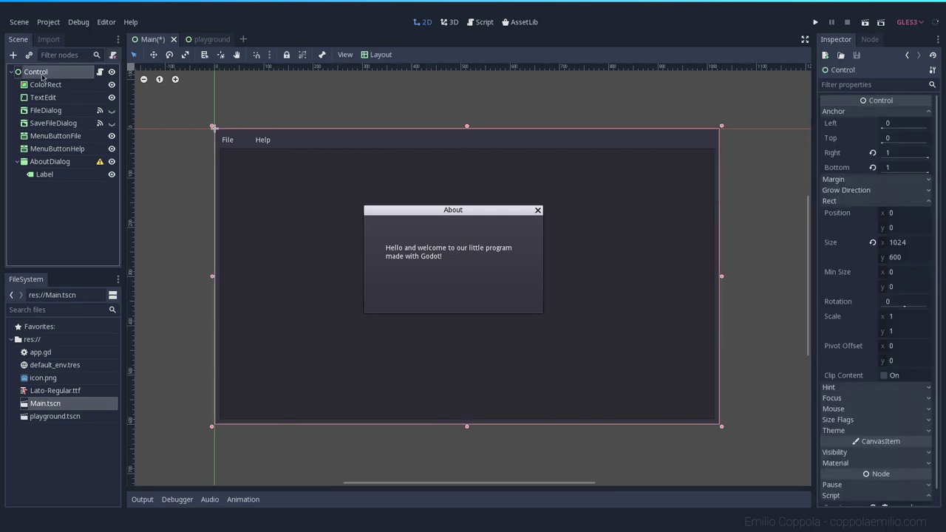
{"action": "left_click", "coordinate": [258, 204]}
{"action": "left_click", "coordinate": [59, 76]}
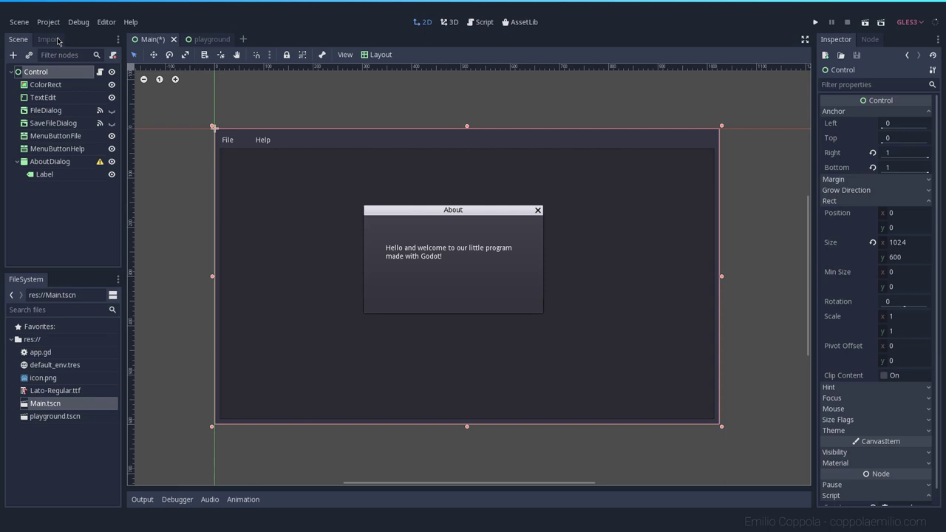
In Editor Settings' Interface > Theme, switch the editor preset to Light.
{"action": "left_click", "coordinate": [106, 23]}
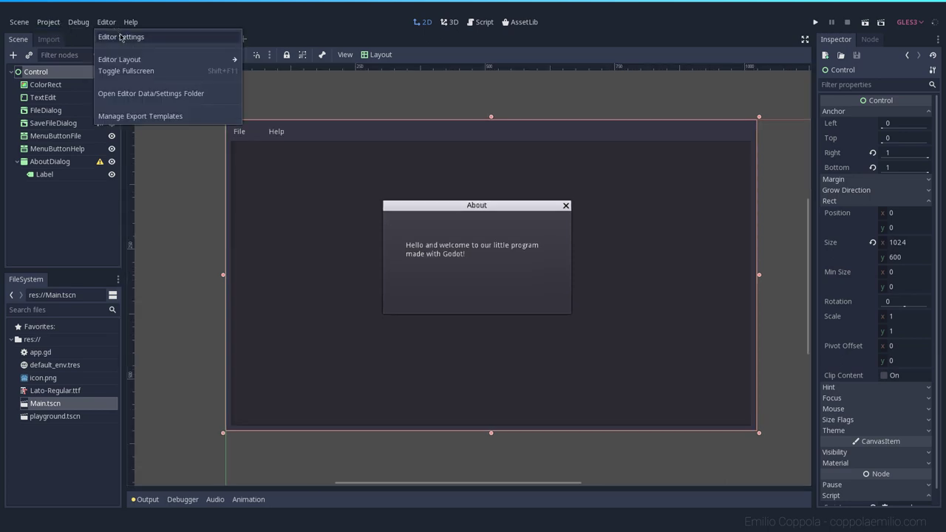
{"action": "left_click", "coordinate": [121, 36]}
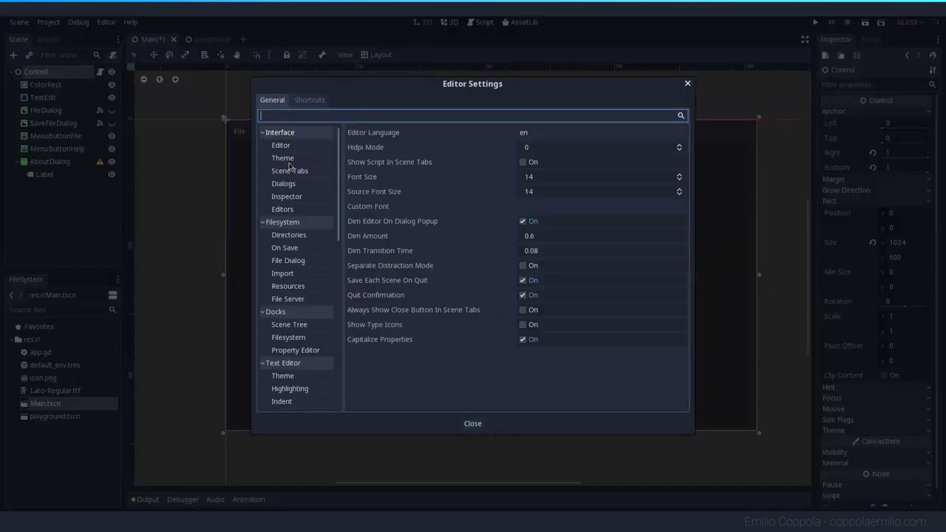
{"action": "left_click", "coordinate": [293, 160]}
{"action": "left_click", "coordinate": [561, 131]}
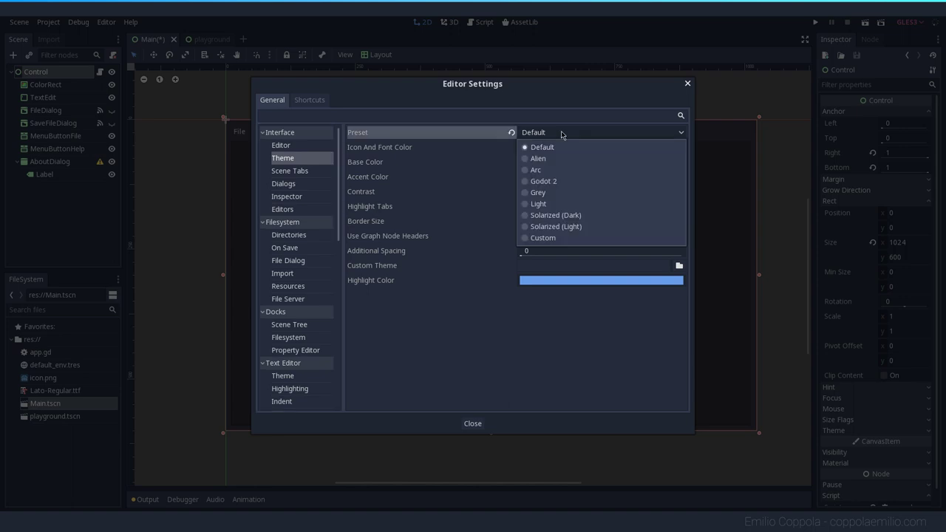
{"action": "left_click", "coordinate": [556, 204]}
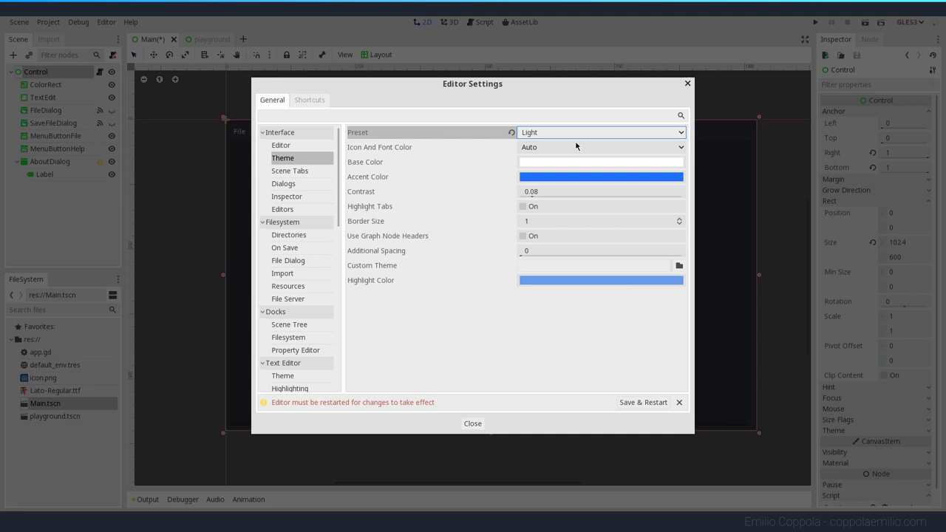
Try the Arc preset, then return the editor theme preset to Default.
{"action": "left_click", "coordinate": [566, 134]}
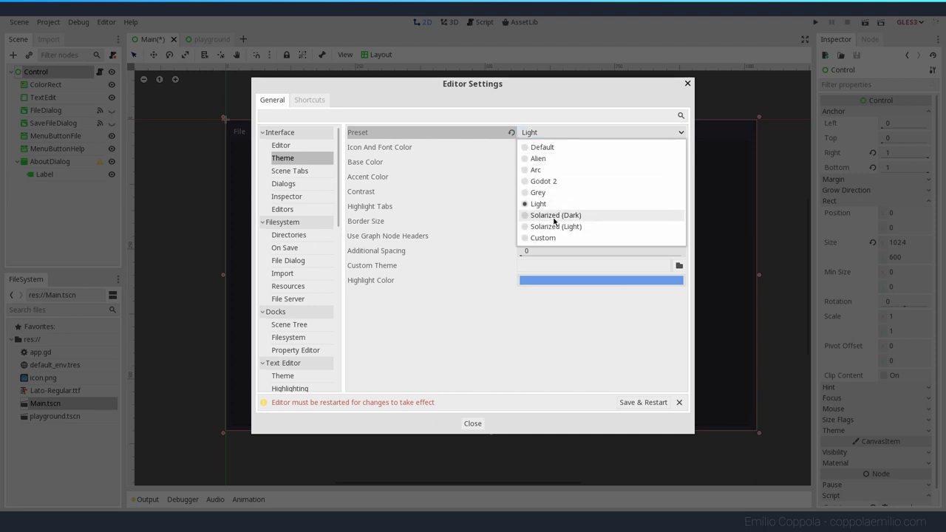
{"action": "left_click", "coordinate": [546, 170]}
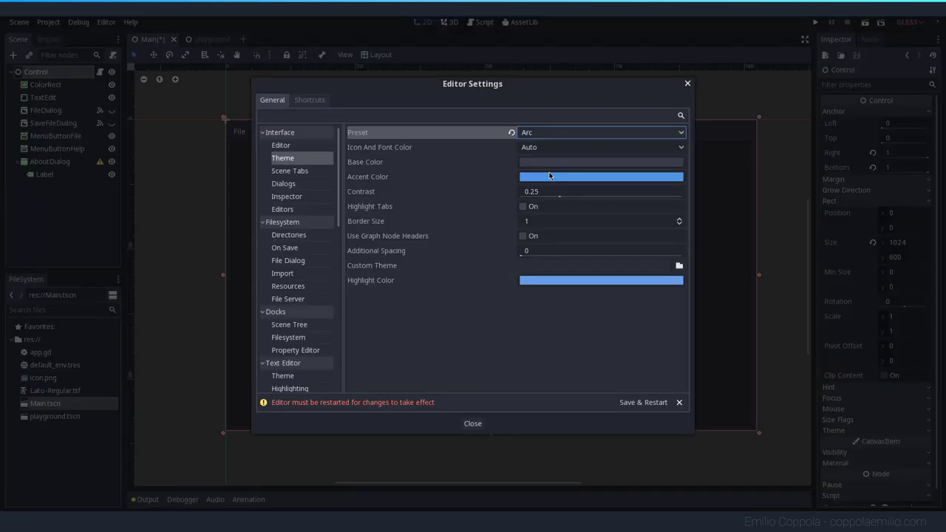
{"action": "left_click", "coordinate": [546, 134]}
{"action": "left_click", "coordinate": [543, 148]}
Close Editor Settings, expand the Control's Theme section and show the empty Theme field's New Theme/Load choices.
{"action": "left_click", "coordinate": [687, 84]}
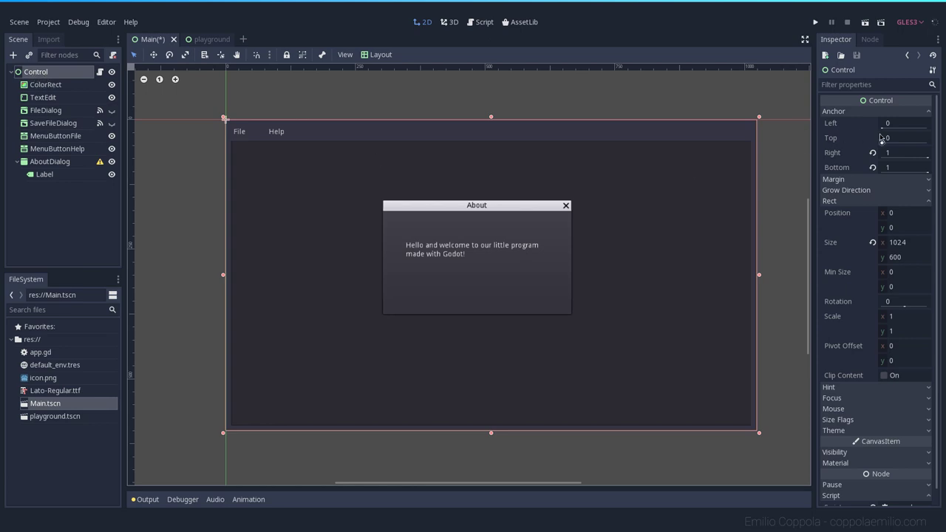
{"action": "scroll", "coordinate": [882, 126], "scroll_direction": "down", "scroll_amount": 1}
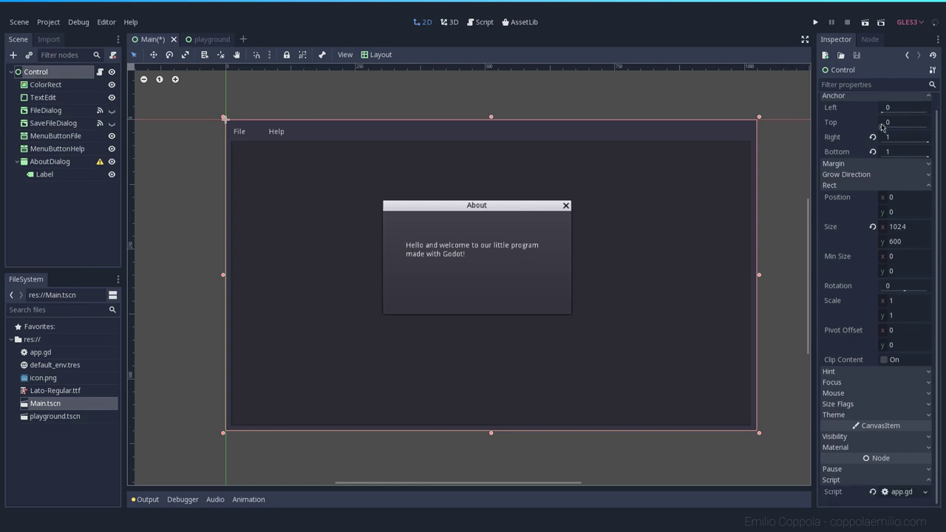
{"action": "left_click", "coordinate": [854, 414]}
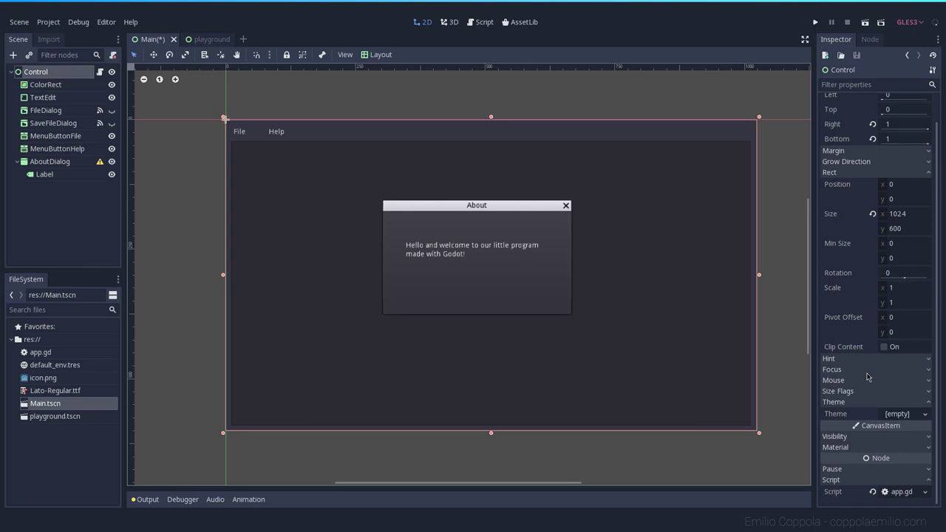
{"action": "left_click", "coordinate": [906, 414]}
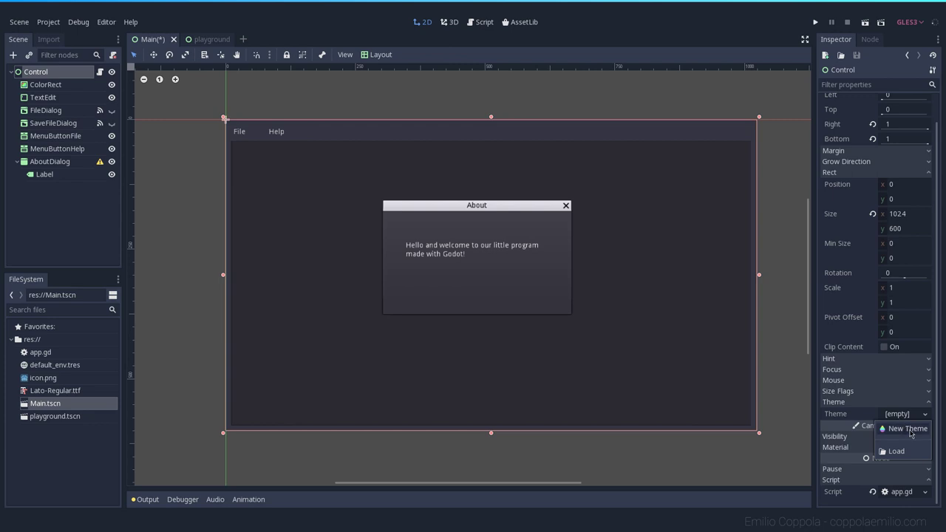
Create a New Theme on the Control and save it as Awesome_Theme.tres.
{"action": "left_click", "coordinate": [912, 434]}
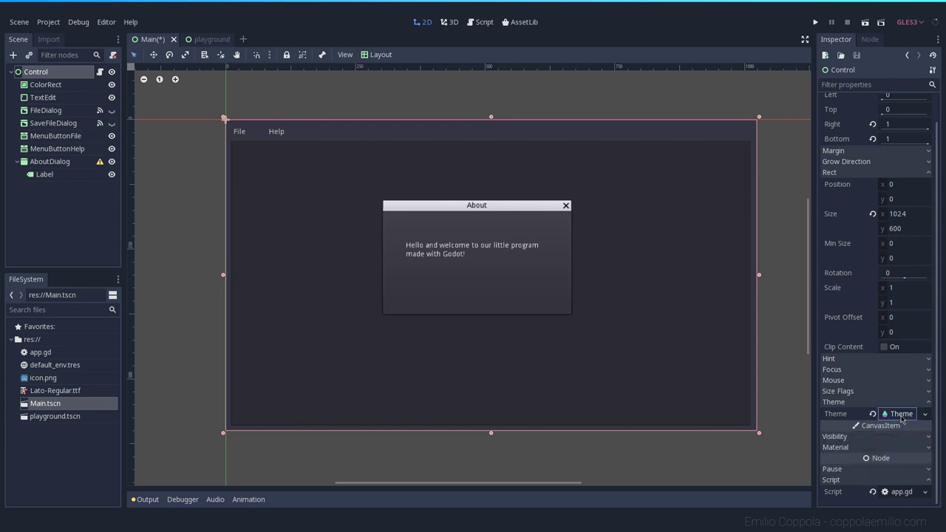
{"action": "left_click", "coordinate": [899, 416]}
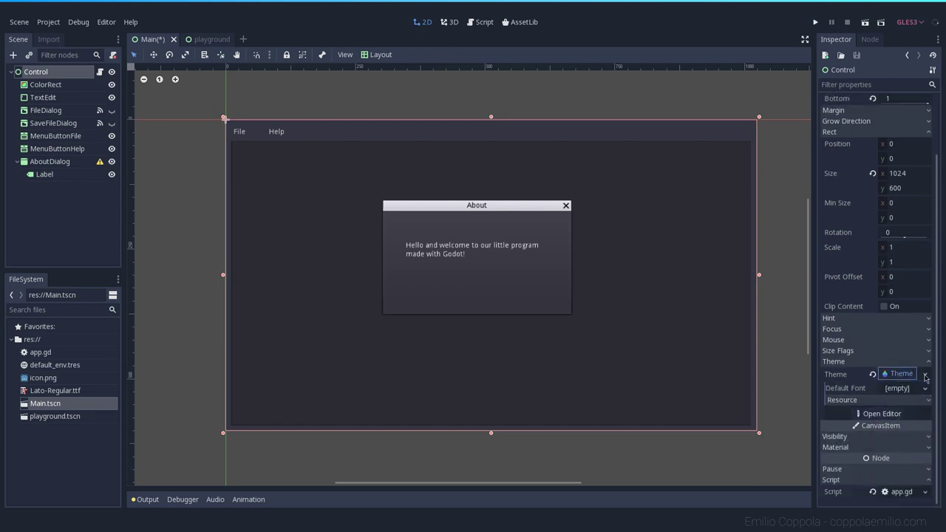
{"action": "left_click", "coordinate": [925, 375]}
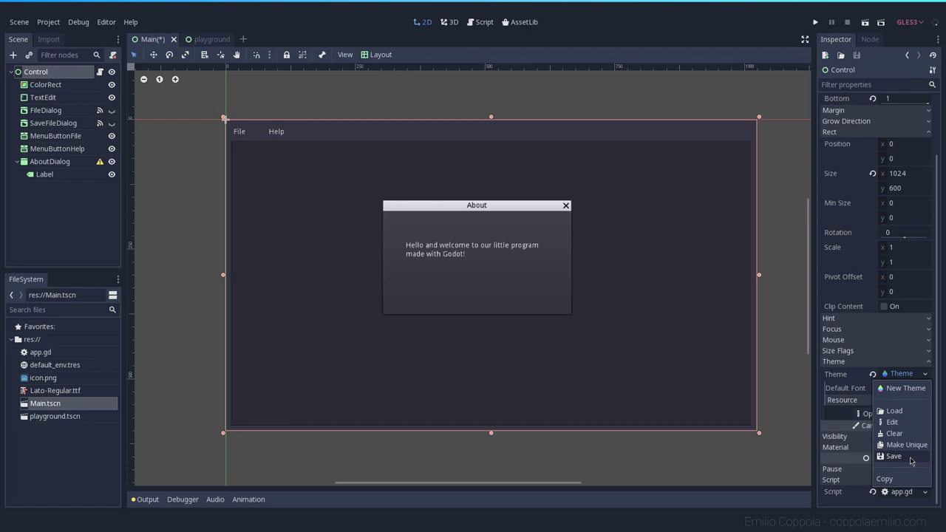
{"action": "left_click", "coordinate": [910, 457]}
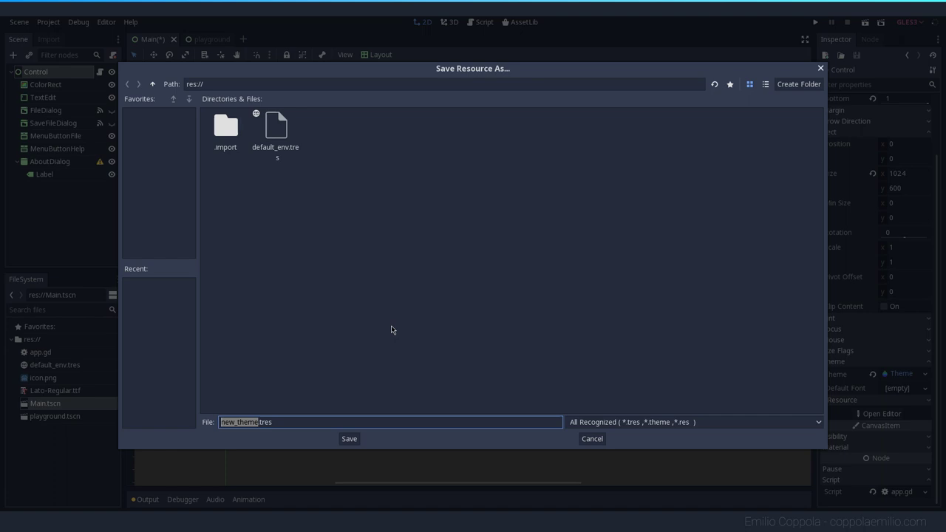
{"action": "type", "text": "Awesome_Theme"}
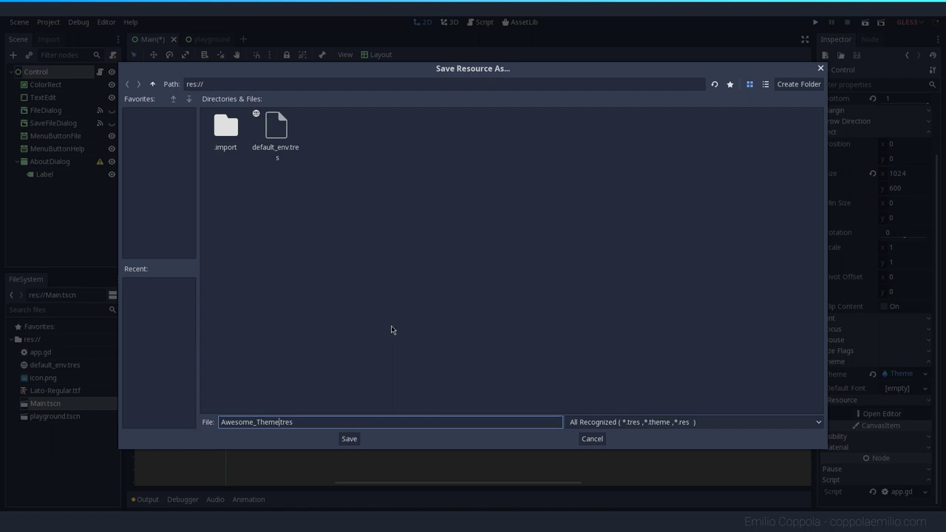
{"action": "left_click", "coordinate": [349, 439]}
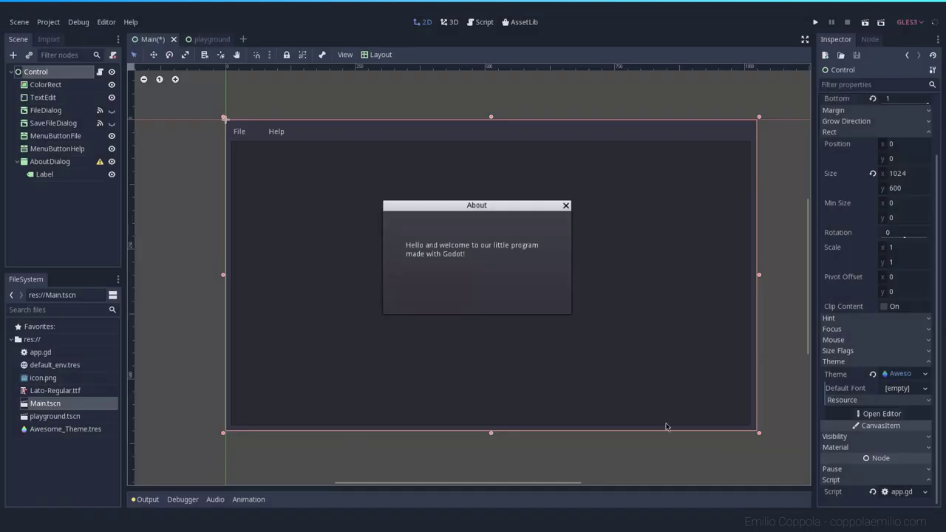
Open Awesome_Theme in the theme editor, enlarge the preview, and test the tree's Check and Options cells.
{"action": "left_click", "coordinate": [881, 415]}
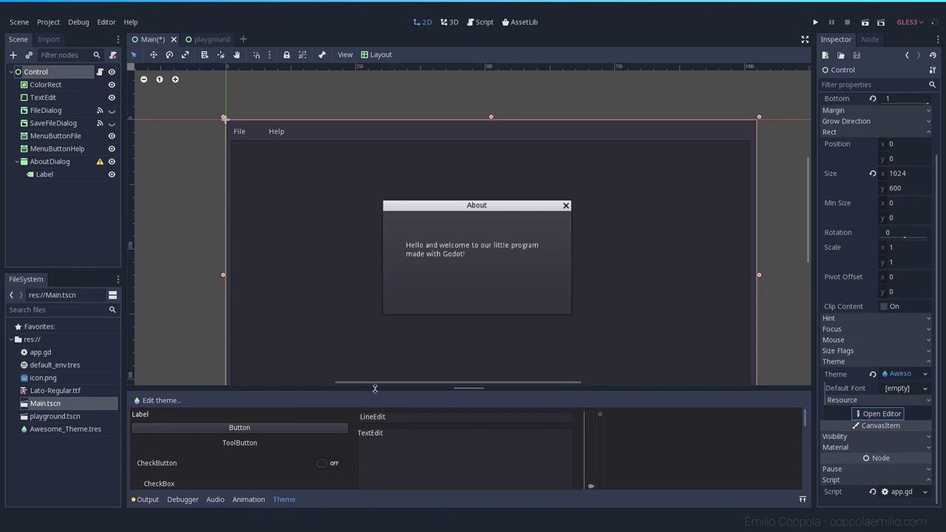
{"action": "left_click_drag", "start_coordinate": [375, 389], "coordinate": [375, 237]}
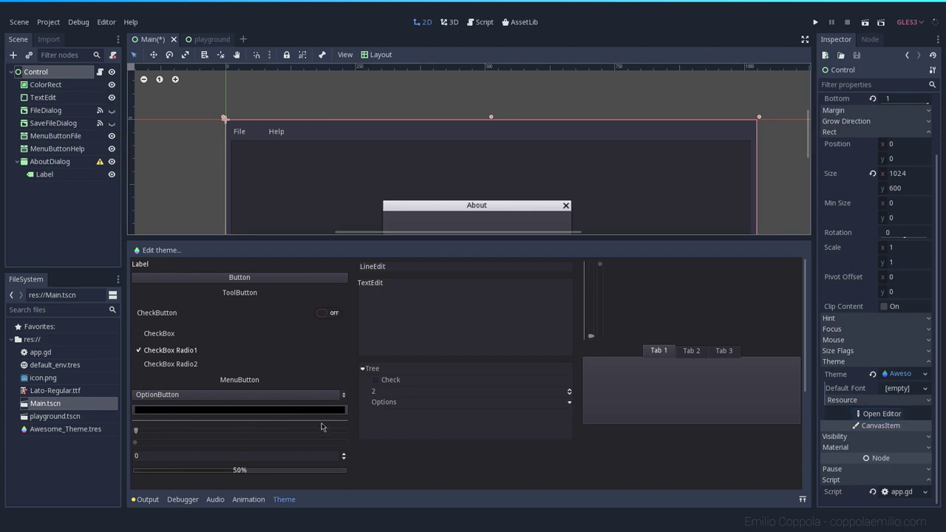
{"action": "left_click", "coordinate": [375, 381]}
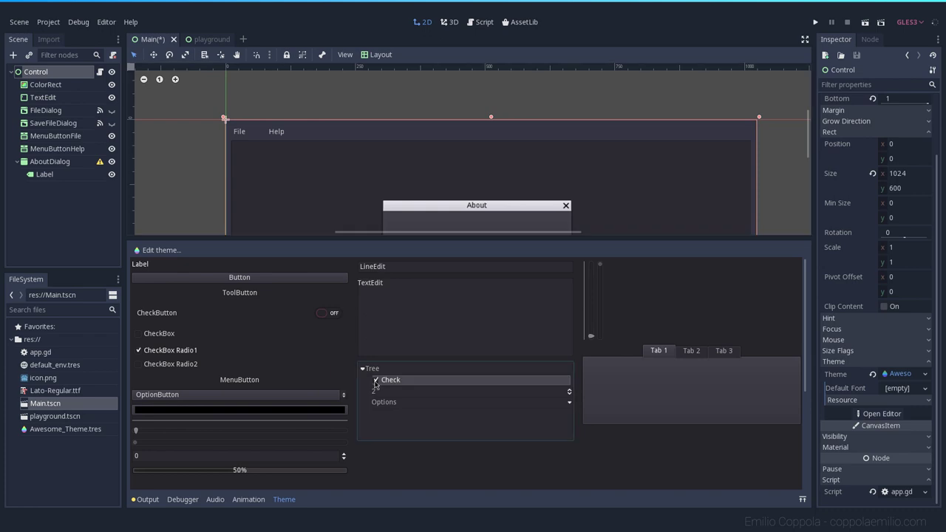
{"action": "left_click", "coordinate": [444, 400]}
{"action": "left_click", "coordinate": [436, 414]}
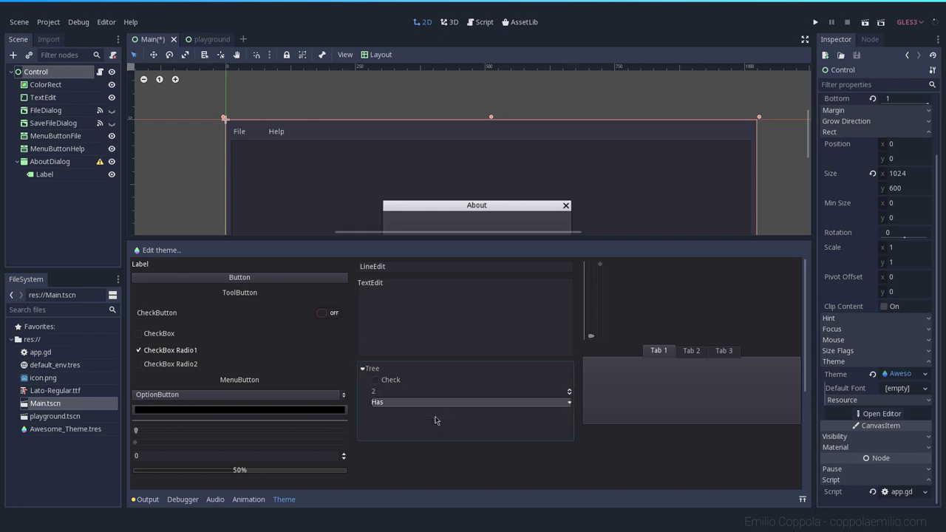
Test the preview tabs, slider, CheckButton and CheckBox, and pick Has in the OptionButton.
{"action": "left_click", "coordinate": [691, 350]}
{"action": "left_click", "coordinate": [723, 350]}
{"action": "left_click", "coordinate": [691, 350]}
{"action": "left_click", "coordinate": [658, 350]}
{"action": "left_click_drag", "start_coordinate": [596, 337], "coordinate": [592, 315]}
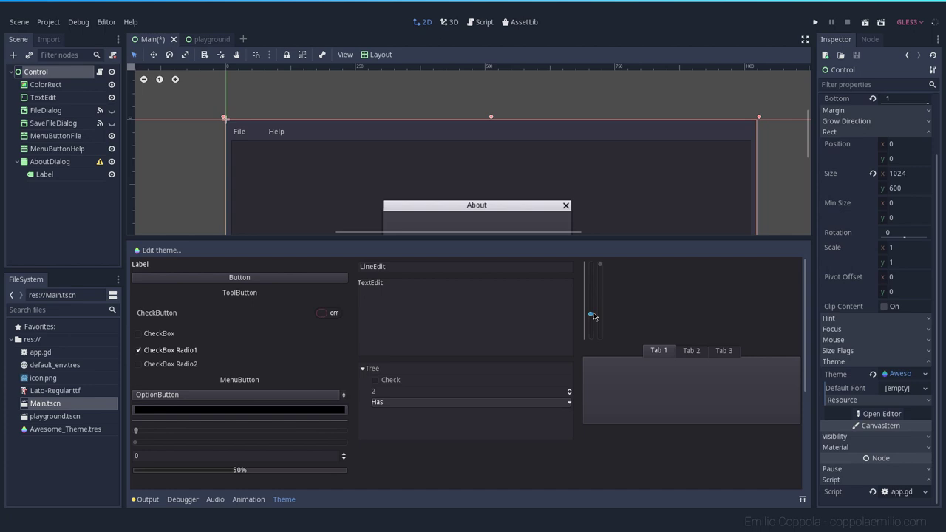
{"action": "left_click", "coordinate": [331, 319]}
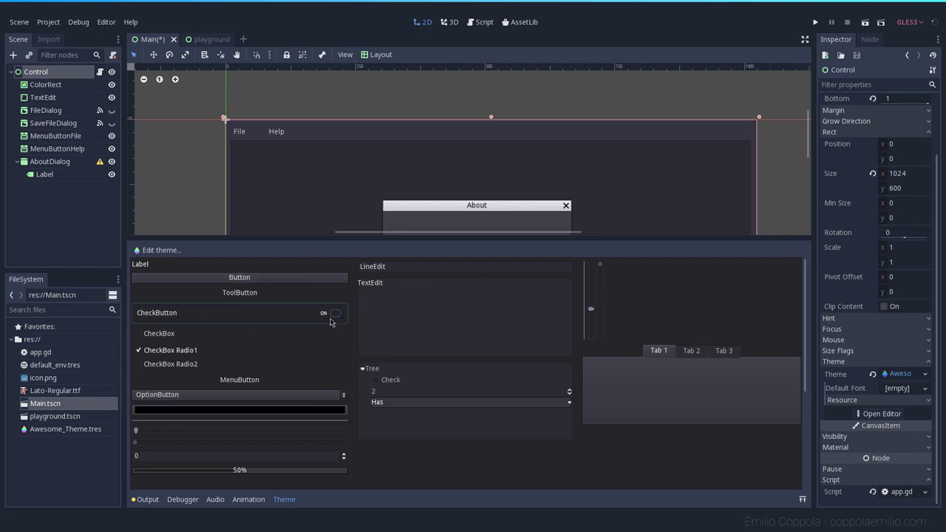
{"action": "left_click", "coordinate": [171, 334]}
{"action": "left_click", "coordinate": [250, 394]}
{"action": "left_click", "coordinate": [243, 423]}
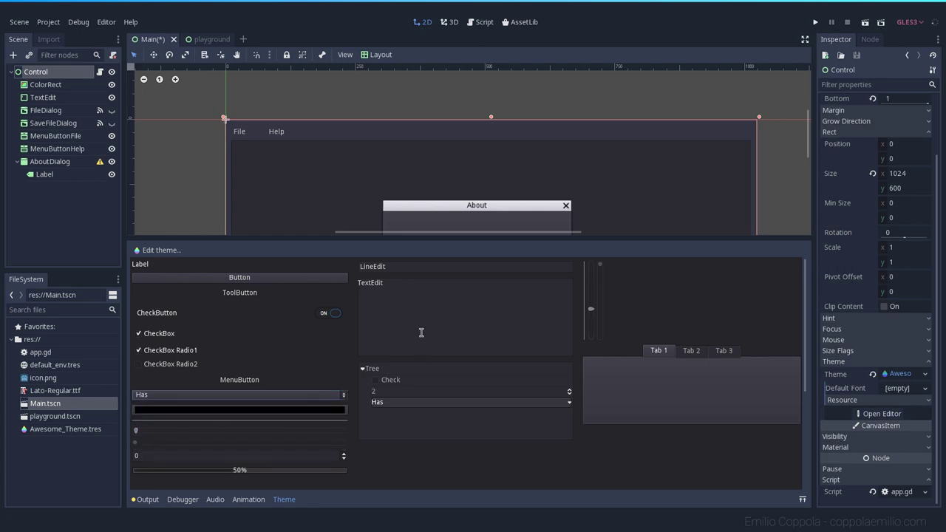
Type sample text 'sdf sdf sdfss' and 'sdfsdf' into the preview TextEdit and LineEdit.
{"action": "left_click", "coordinate": [416, 312]}
{"action": "type", "text": "sdf sdf sdfss"}
{"action": "left_click", "coordinate": [399, 266]}
{"action": "type", "text": "sdfsdf"}
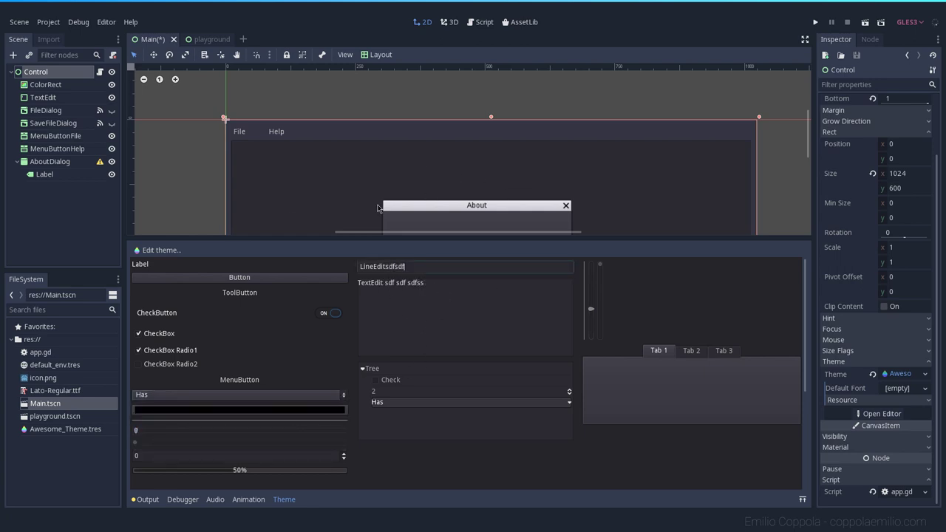
Try the preview MenuButton and colour bar picker, leaving the colour bar black.
{"action": "left_click", "coordinate": [228, 417]}
{"action": "left_click", "coordinate": [277, 380]}
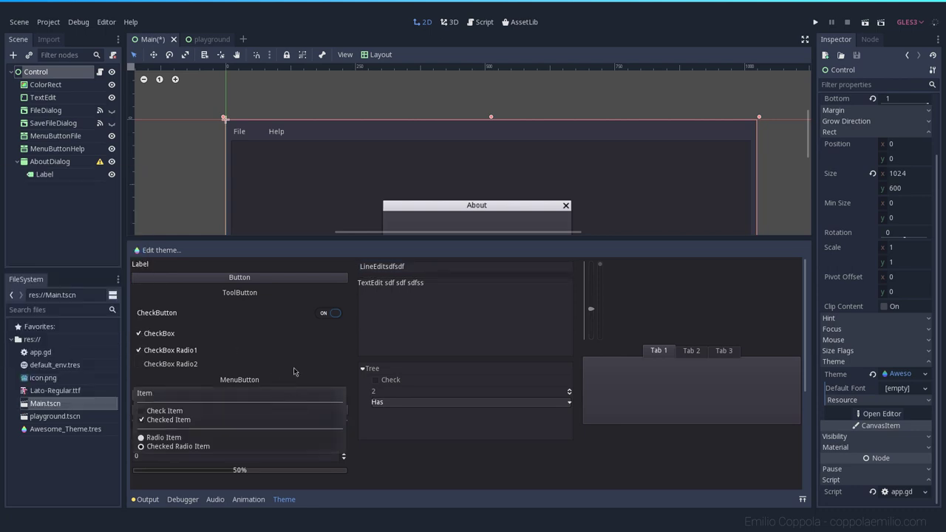
{"action": "left_click", "coordinate": [293, 372]}
{"action": "left_click", "coordinate": [276, 408]}
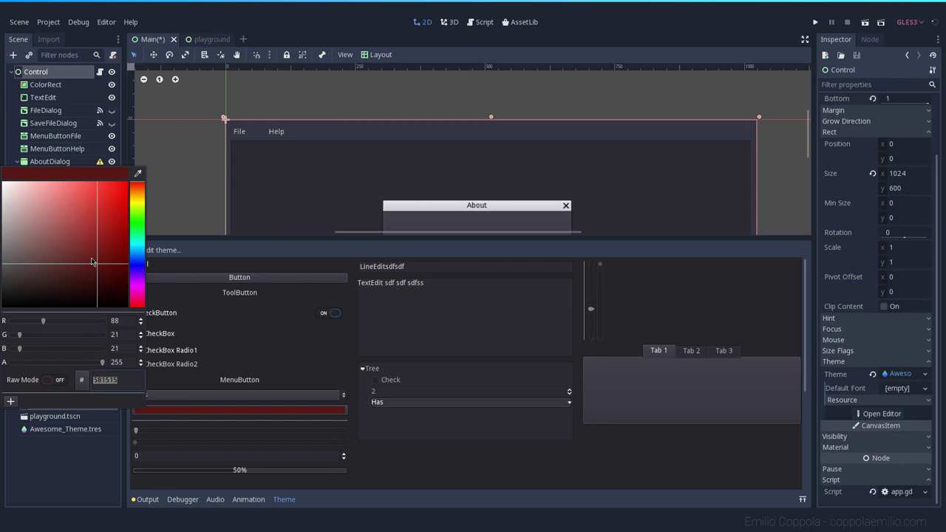
{"action": "left_click_drag", "start_coordinate": [92, 261], "coordinate": [439, 500]}
{"action": "left_click", "coordinate": [444, 501]}
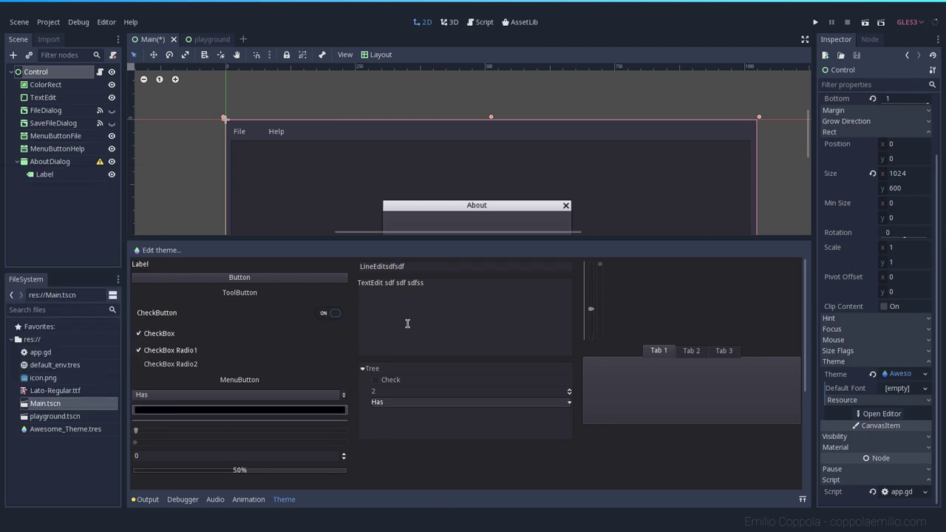
Use Edit theme > Add Class Items to add all Button theme items to Awesome_Theme.
{"action": "left_click", "coordinate": [159, 251]}
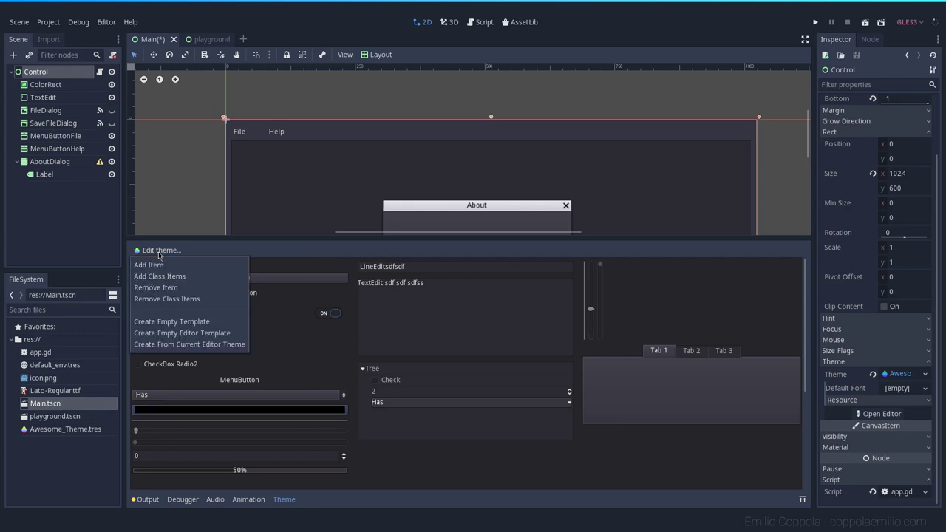
{"action": "left_click", "coordinate": [204, 277]}
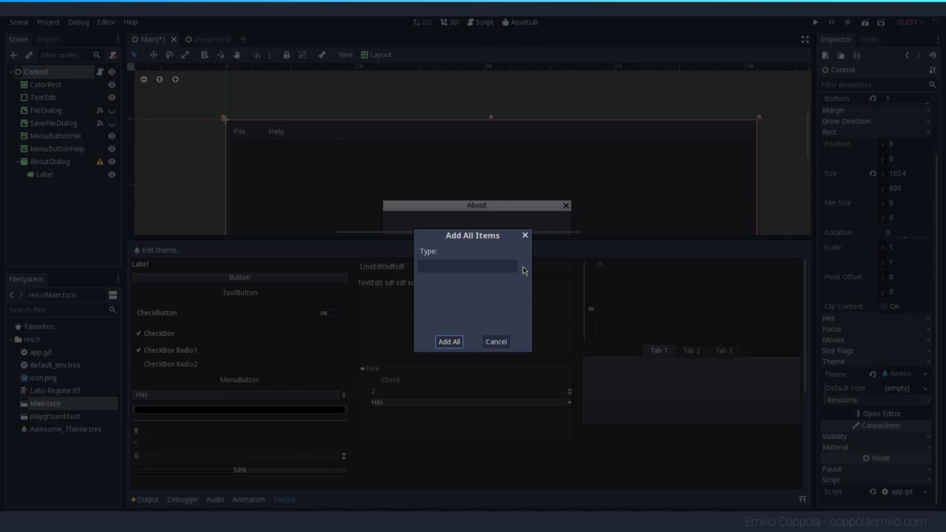
{"action": "left_click", "coordinate": [522, 269]}
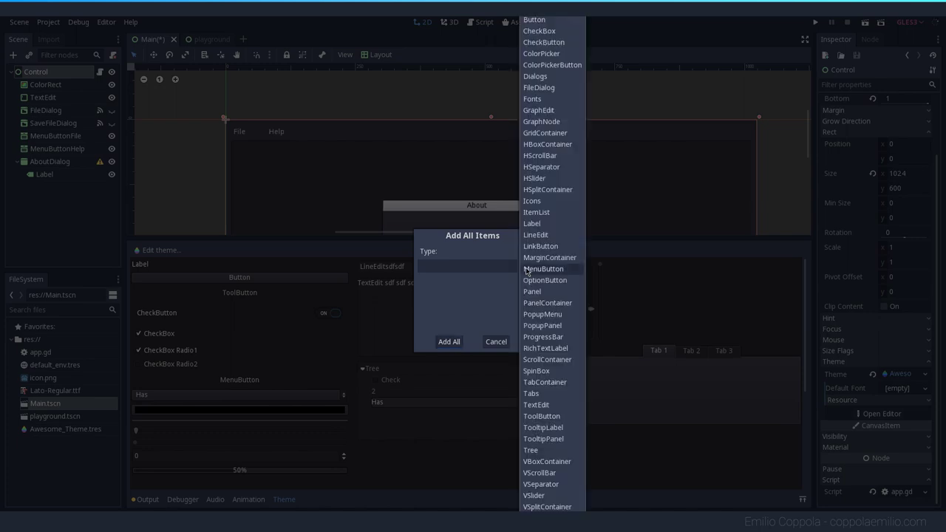
{"action": "left_click", "coordinate": [547, 22]}
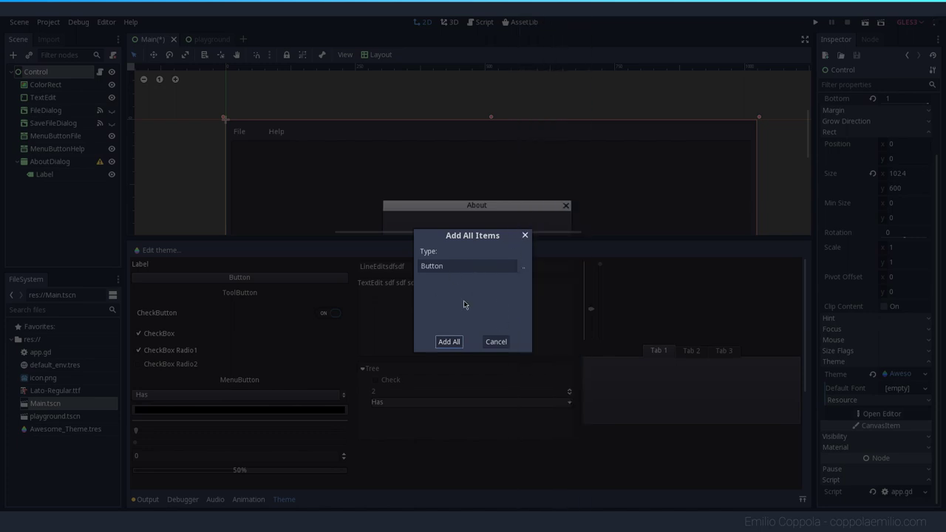
{"action": "left_click", "coordinate": [448, 342]}
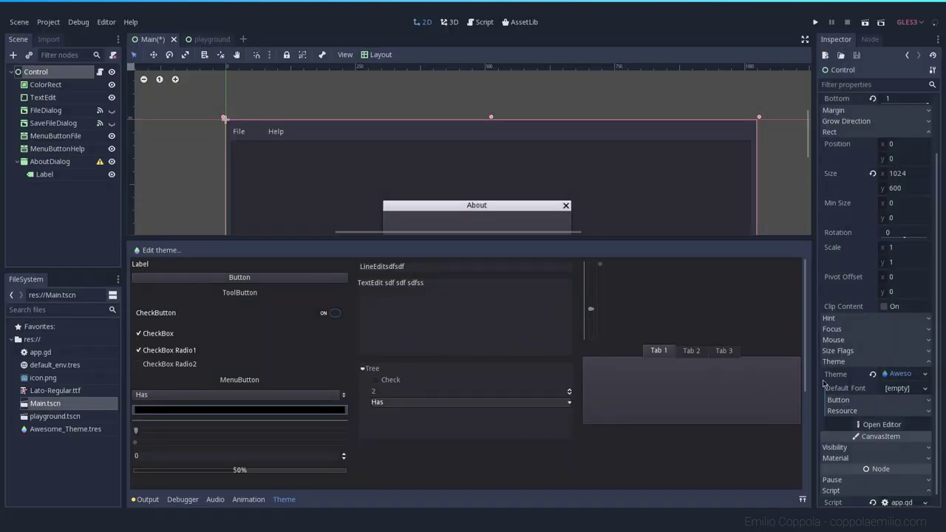
Expand the theme's Button section with its Colors, Constants, Fonts and Styles groups.
{"action": "scroll", "coordinate": [823, 382], "scroll_direction": "down", "scroll_amount": 1}
{"action": "left_click", "coordinate": [857, 390]}
{"action": "scroll", "coordinate": [861, 392], "scroll_direction": "down", "scroll_amount": 3}
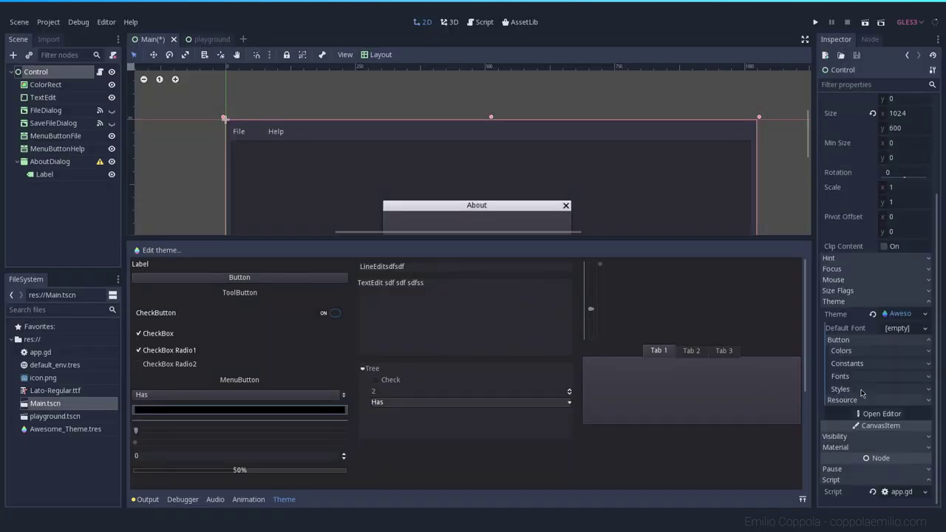
{"action": "left_click", "coordinate": [860, 341]}
{"action": "left_click", "coordinate": [867, 390]}
{"action": "left_click", "coordinate": [848, 351]}
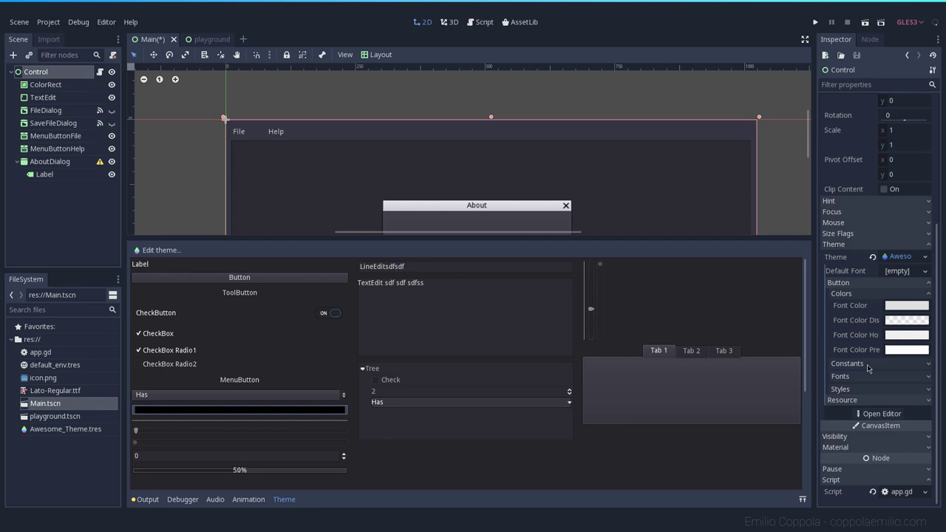
{"action": "left_click", "coordinate": [867, 364]}
{"action": "left_click", "coordinate": [860, 378]}
{"action": "left_click", "coordinate": [859, 390]}
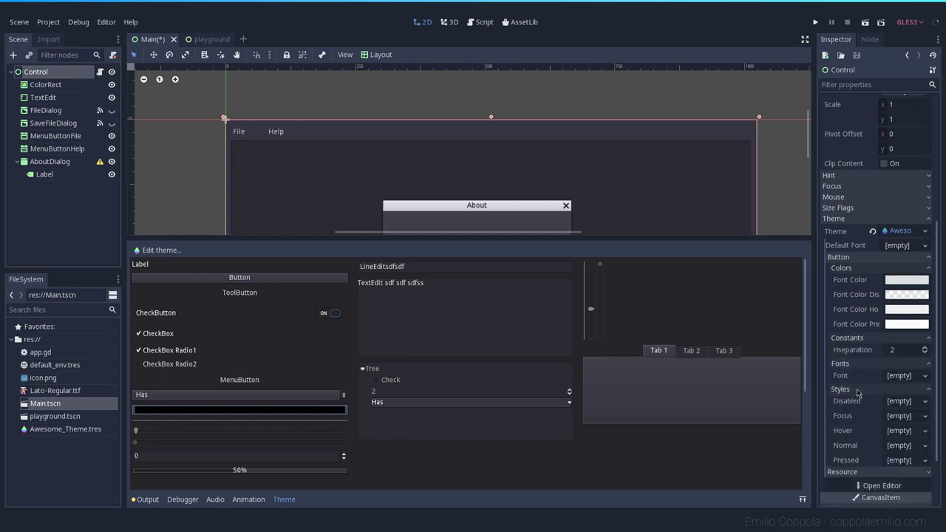
Collapse the Button's Fonts, Colors and Constants groups, leaving only Styles open.
{"action": "scroll", "coordinate": [876, 392], "scroll_direction": "down", "scroll_amount": 3}
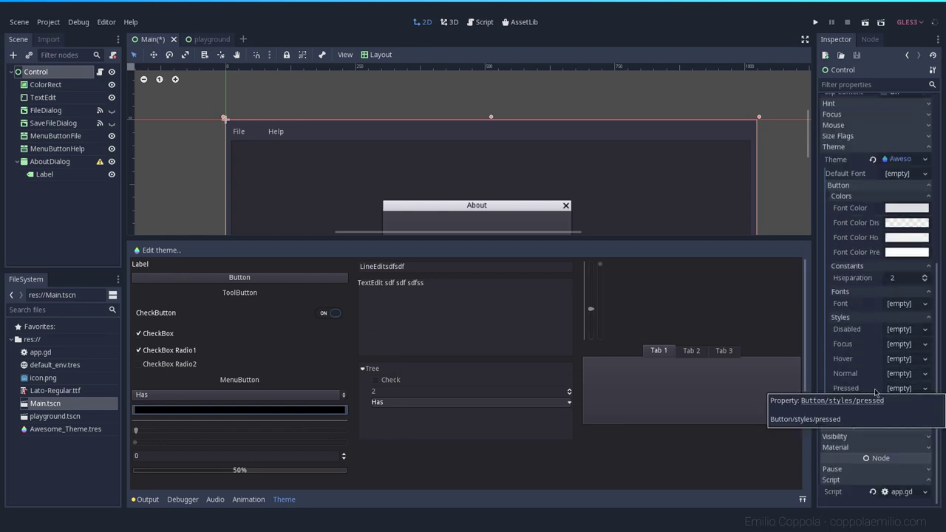
{"action": "scroll", "coordinate": [868, 325], "scroll_direction": "up", "scroll_amount": 2}
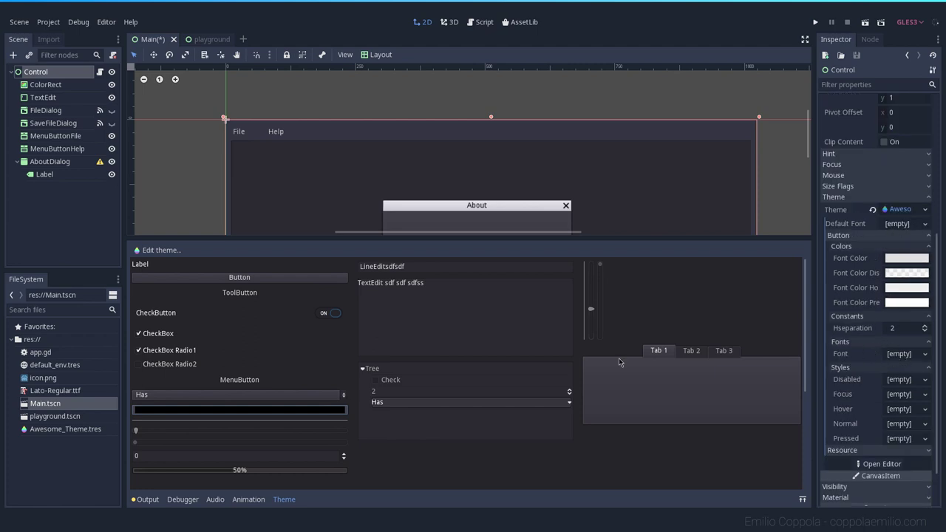
{"action": "left_click", "coordinate": [854, 345]}
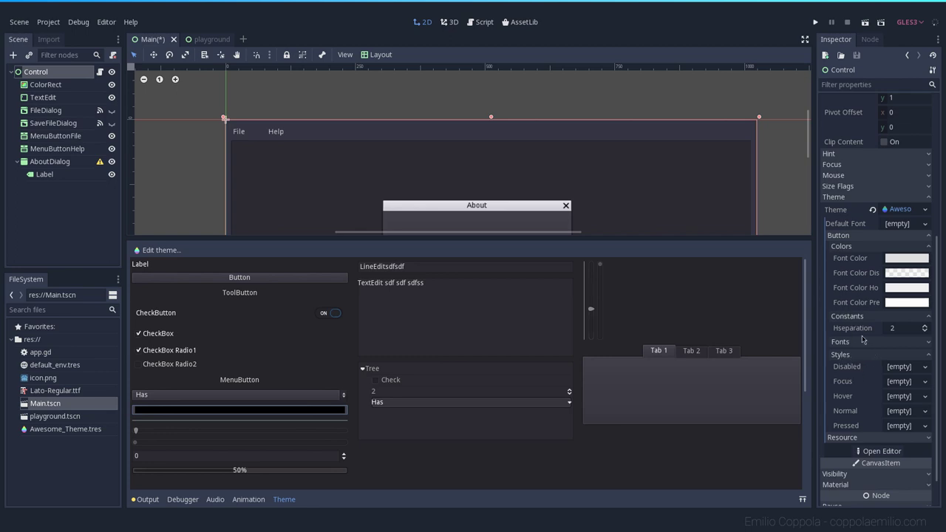
{"action": "left_click", "coordinate": [849, 247]}
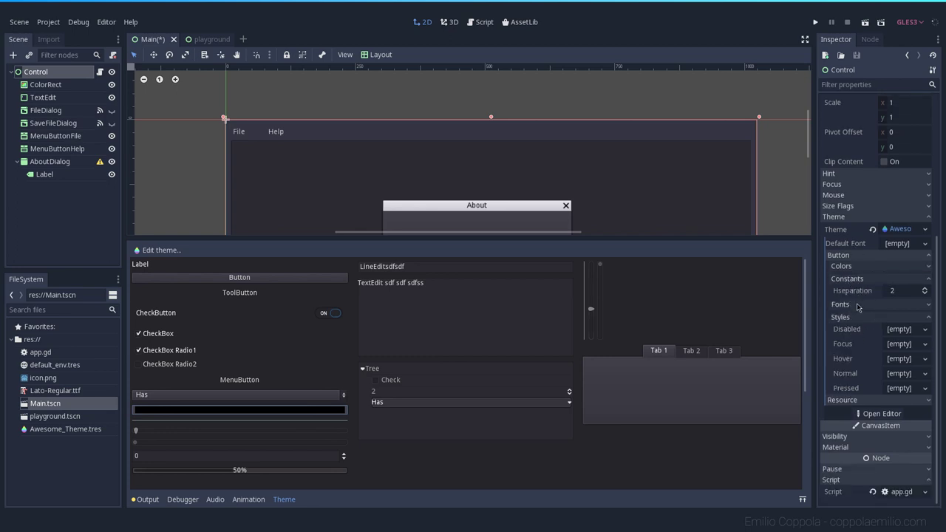
{"action": "left_click", "coordinate": [856, 280]}
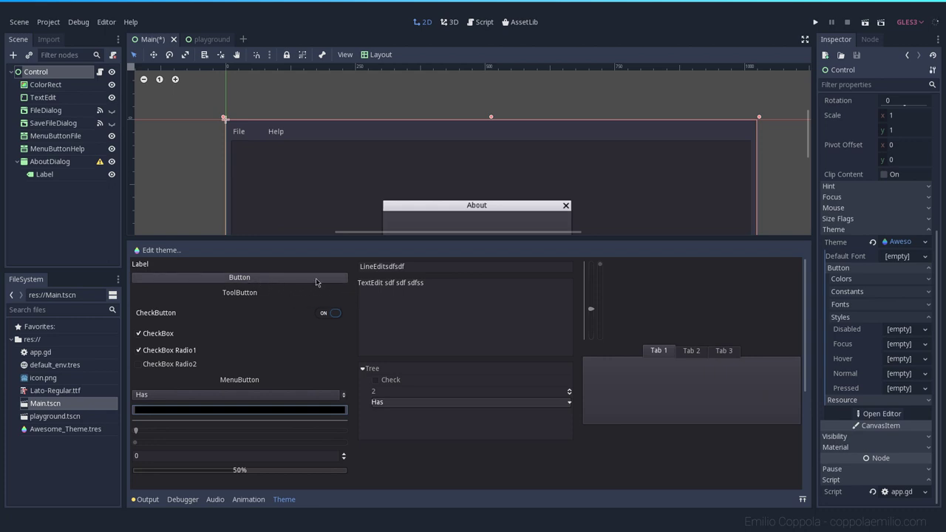
Test the preview Button and ToolButton pressed, hover and focus looks, then show the Normal style's StyleBox choices.
{"action": "left_click", "coordinate": [292, 281]}
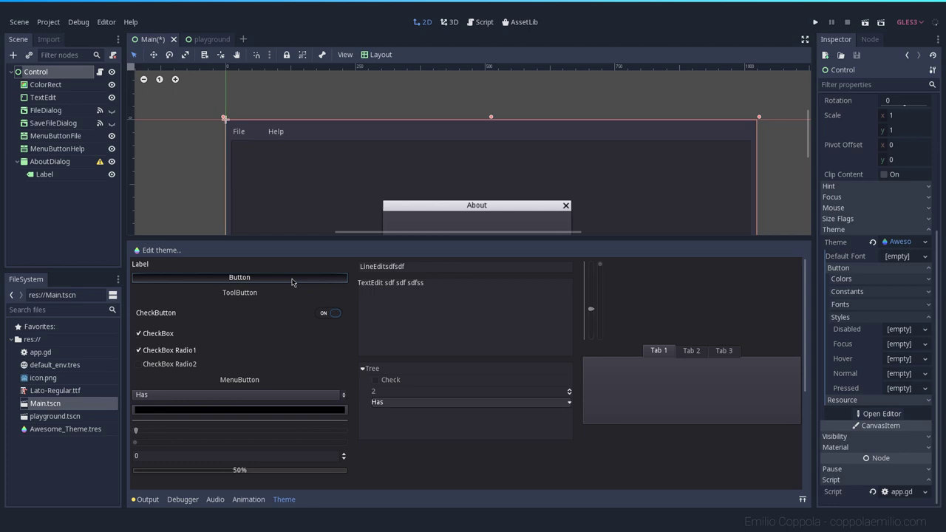
{"action": "left_click", "coordinate": [292, 280]}
{"action": "left_click", "coordinate": [291, 279]}
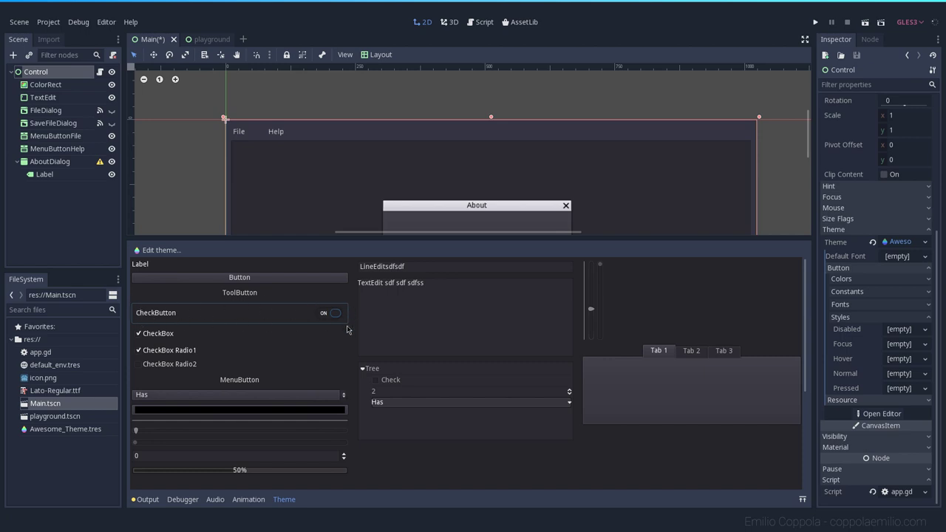
{"action": "left_click", "coordinate": [263, 279]}
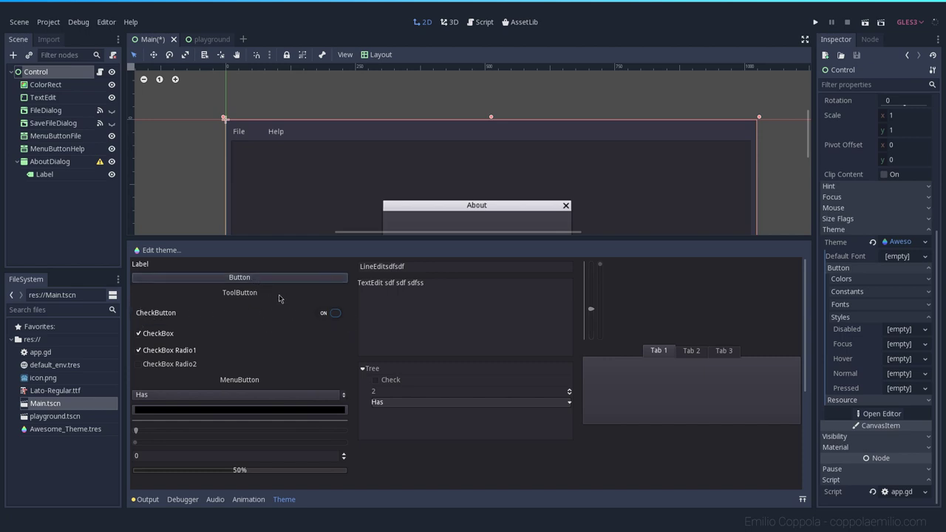
{"action": "key", "text": "Tab"}
{"action": "key", "text": "Tab"}
{"action": "key", "text": "shift+Up"}
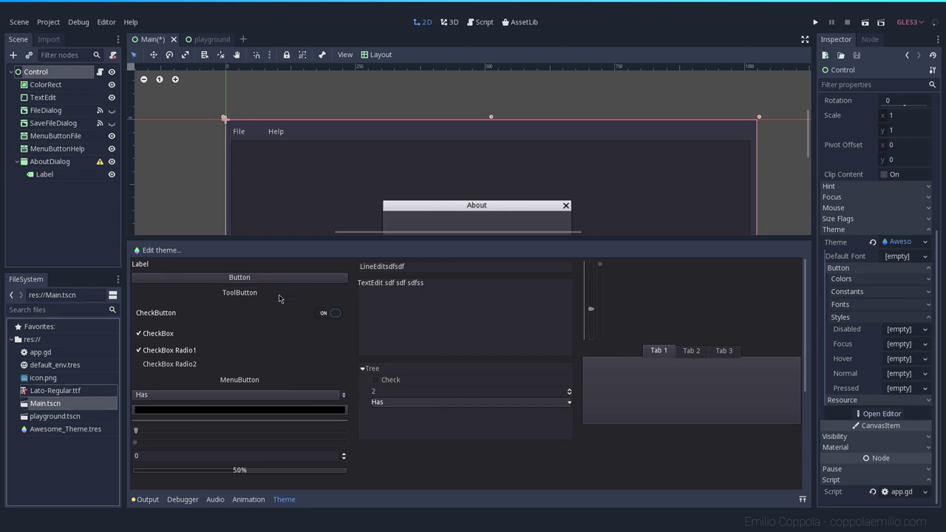
{"action": "left_click", "coordinate": [246, 294]}
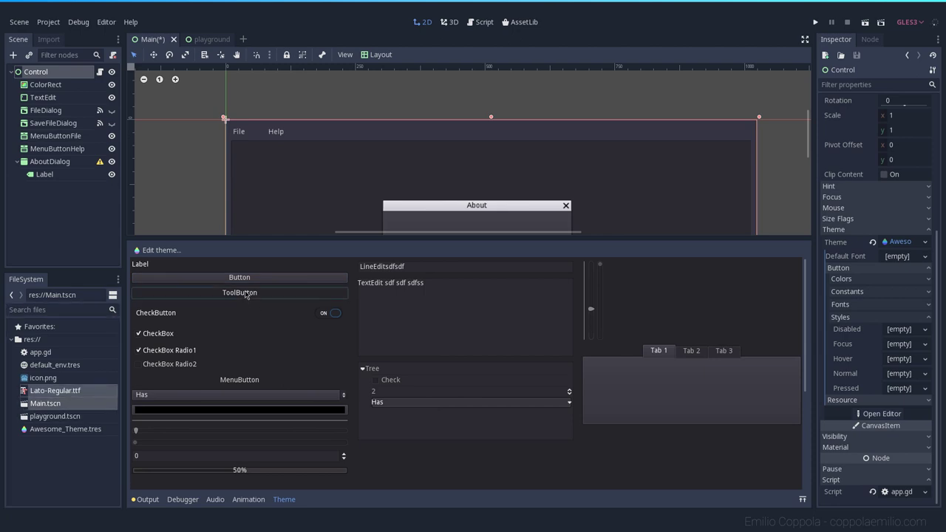
{"action": "left_click", "coordinate": [395, 316]}
{"action": "left_click", "coordinate": [323, 294]}
{"action": "left_click", "coordinate": [259, 277]}
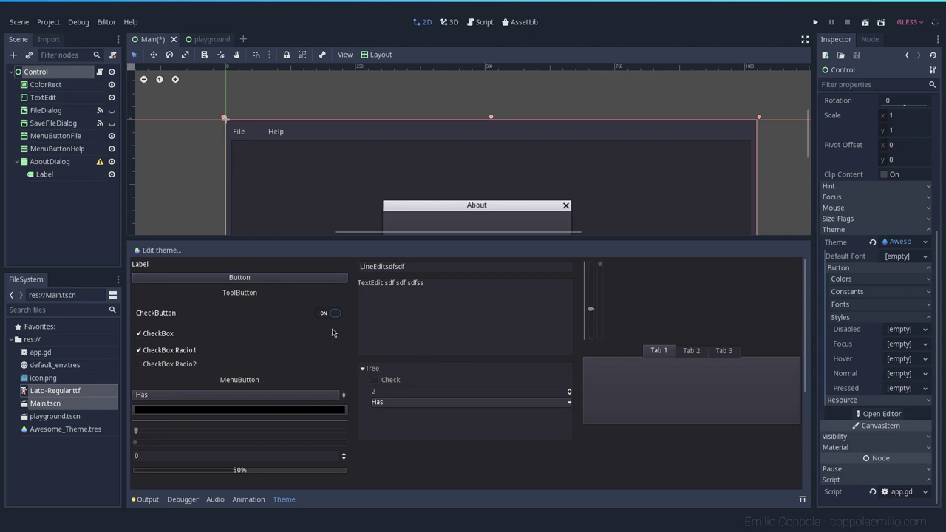
{"action": "left_click", "coordinate": [294, 278]}
{"action": "left_click", "coordinate": [247, 293]}
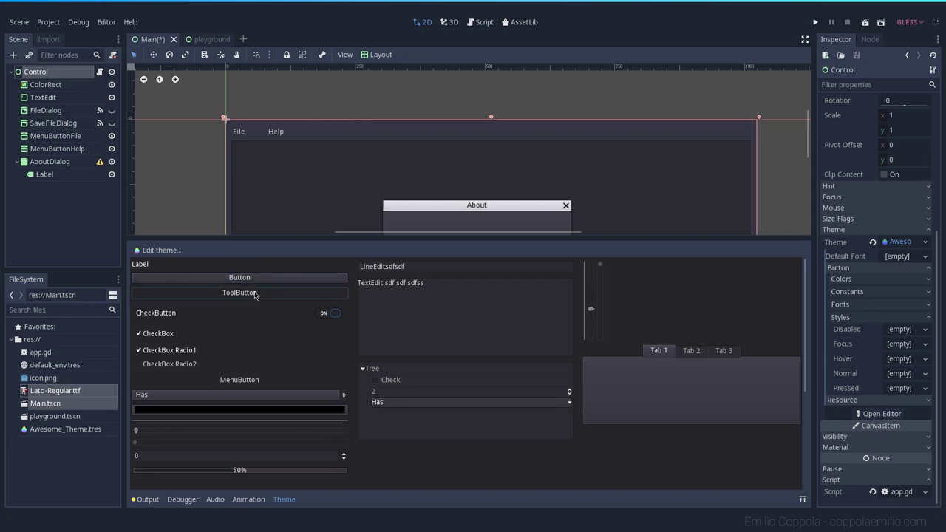
{"action": "left_click", "coordinate": [908, 374]}
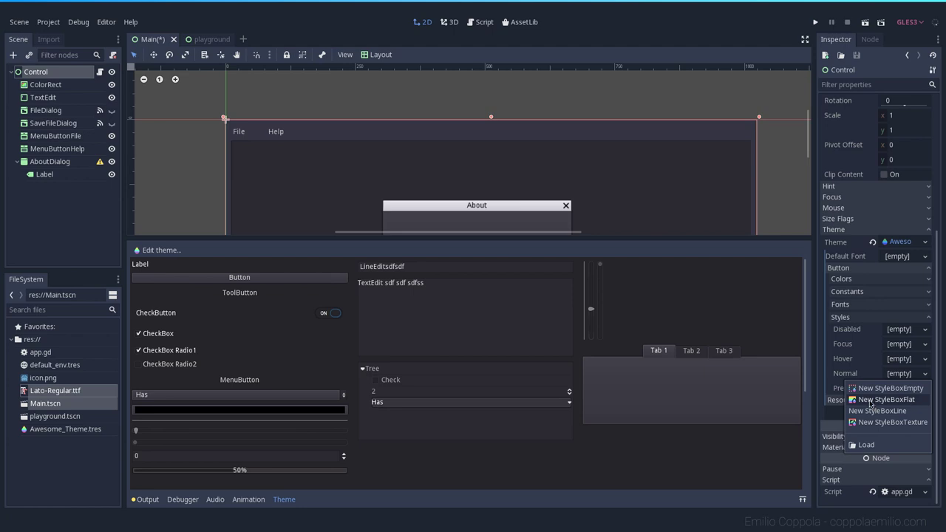
Assign a new StyleBoxFlat to the Button's Normal style and expand its properties.
{"action": "left_click", "coordinate": [908, 401]}
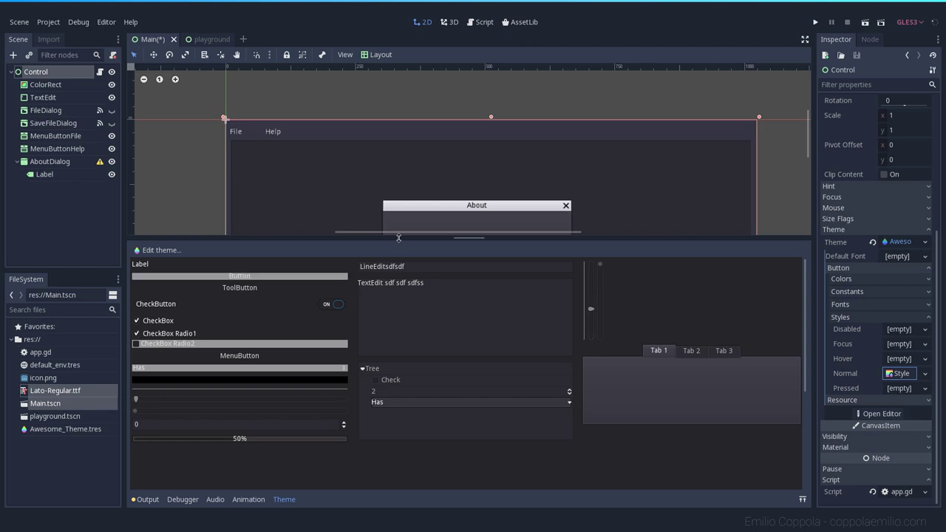
{"action": "left_click", "coordinate": [894, 374]}
{"action": "scroll", "coordinate": [840, 211], "scroll_direction": "down", "scroll_amount": 2}
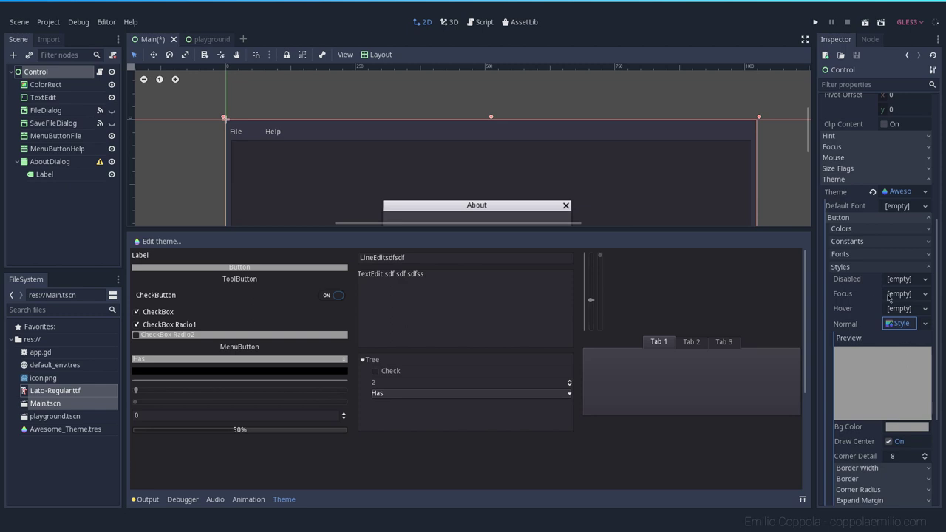
{"action": "scroll", "coordinate": [830, 294], "scroll_direction": "down", "scroll_amount": 2}
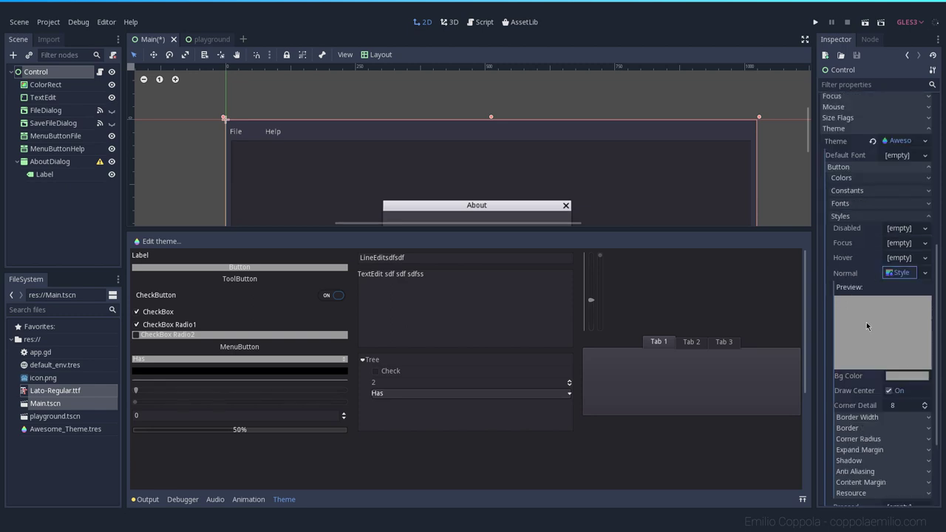
{"action": "scroll", "coordinate": [866, 326], "scroll_direction": "down", "scroll_amount": 2}
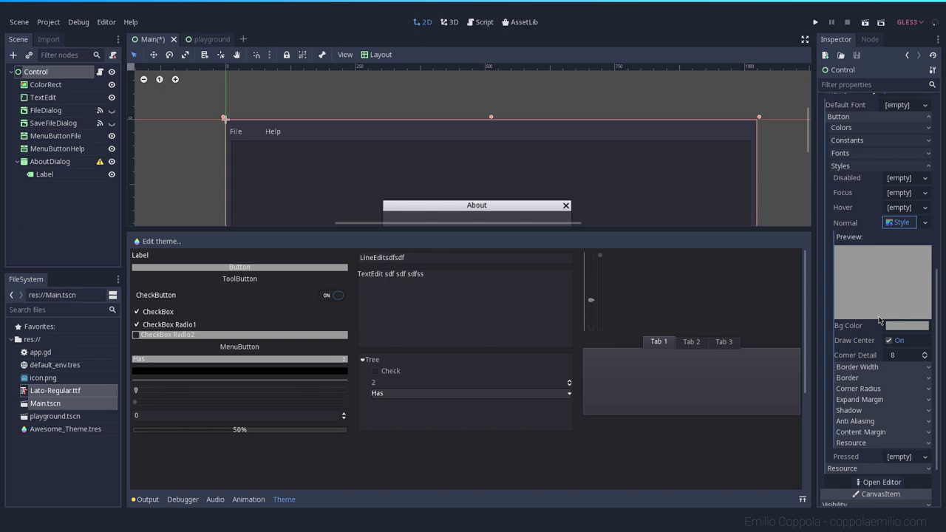
Set the Normal StyleBox's Bg Color to a bright cyan-blue, keeping Draw Center on.
{"action": "scroll", "coordinate": [881, 322], "scroll_direction": "down", "scroll_amount": 2}
{"action": "left_click", "coordinate": [893, 276]}
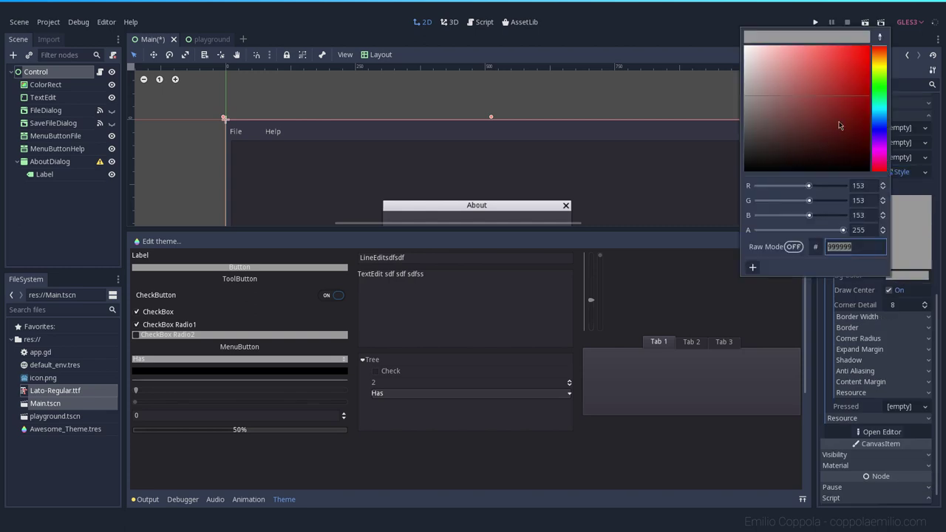
{"action": "left_click", "coordinate": [878, 116]}
{"action": "left_click_drag", "start_coordinate": [816, 74], "coordinate": [856, 72]}
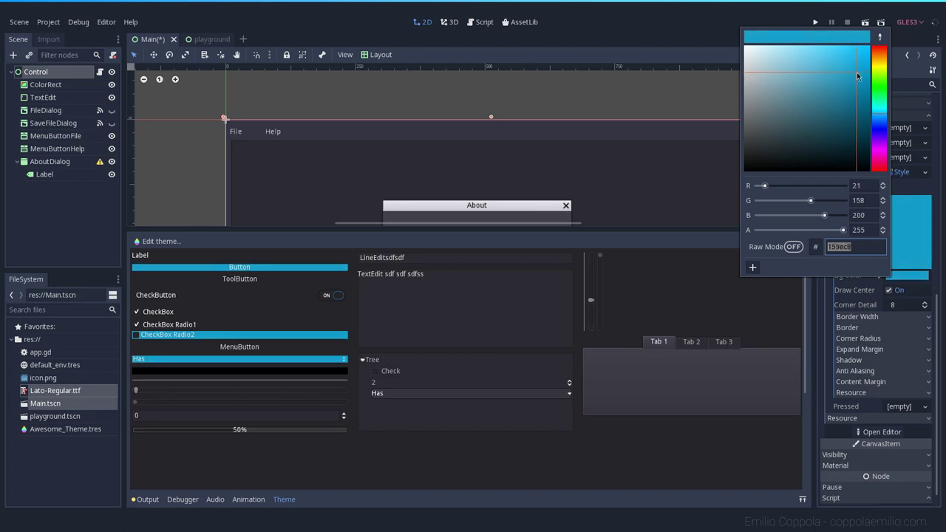
{"action": "left_click", "coordinate": [834, 309]}
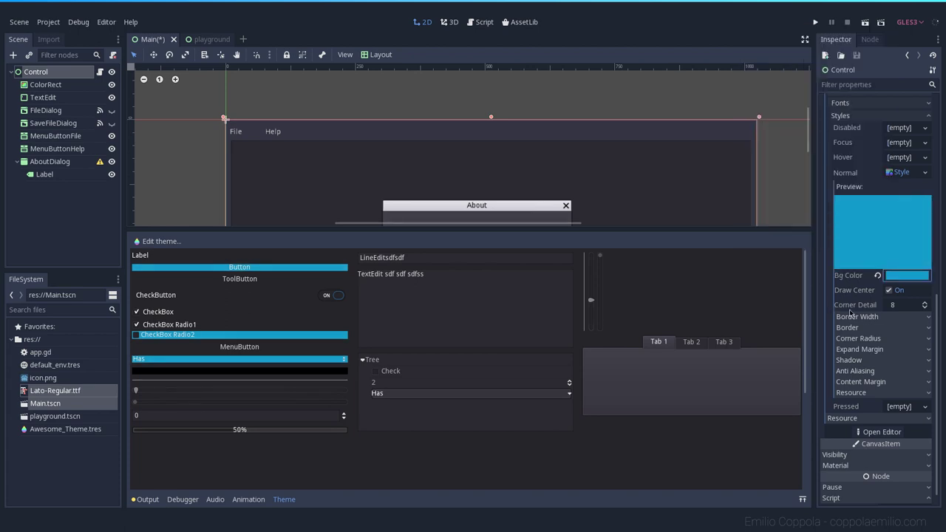
{"action": "left_click", "coordinate": [889, 290]}
{"action": "left_click", "coordinate": [890, 290]}
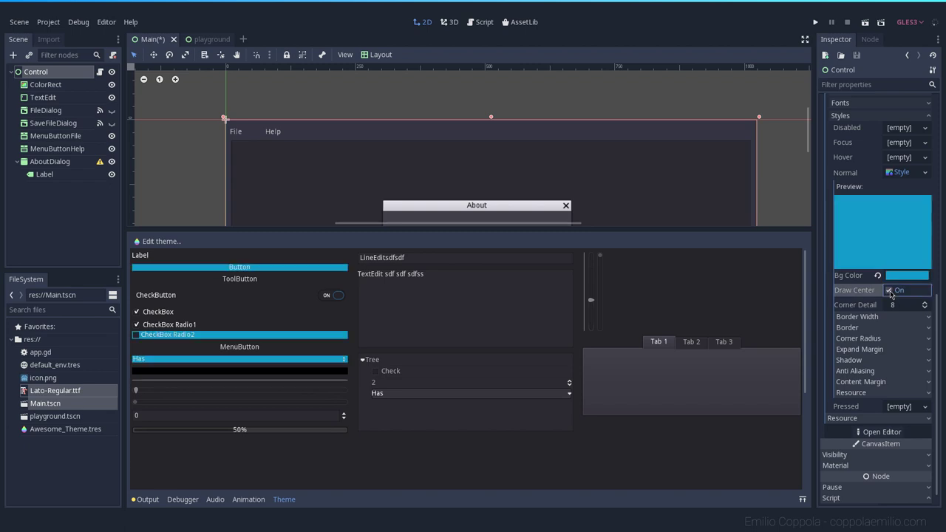
{"action": "left_click", "coordinate": [890, 290]}
{"action": "left_click", "coordinate": [889, 290]}
{"action": "left_click", "coordinate": [890, 291]}
{"action": "left_click", "coordinate": [890, 291]}
Set the Normal style's left and bottom border widths to 2.
{"action": "left_click", "coordinate": [885, 317]}
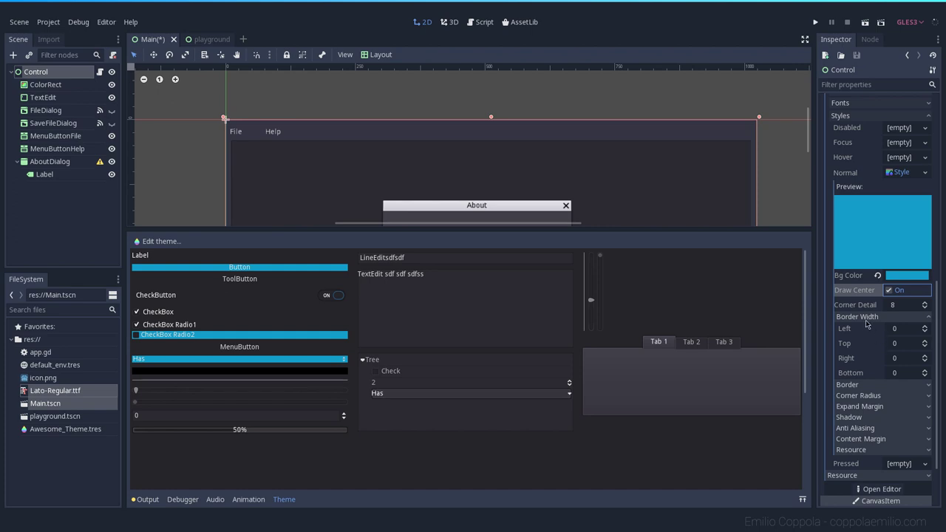
{"action": "left_click", "coordinate": [924, 371]}
{"action": "left_click", "coordinate": [924, 370]}
{"action": "left_click", "coordinate": [924, 371]}
{"action": "left_click", "coordinate": [924, 370]}
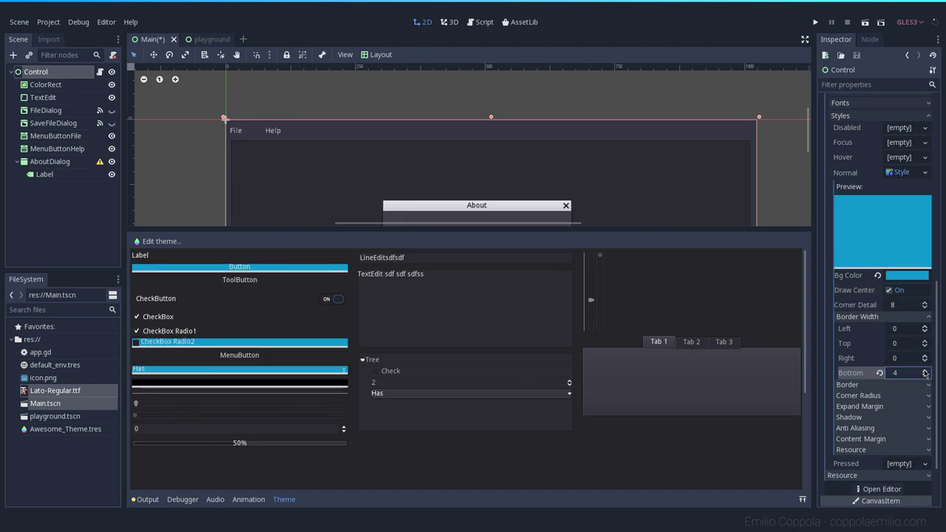
{"action": "left_click", "coordinate": [924, 327]}
{"action": "left_click", "coordinate": [924, 326]}
{"action": "left_click", "coordinate": [924, 327]}
{"action": "left_click", "coordinate": [924, 326]}
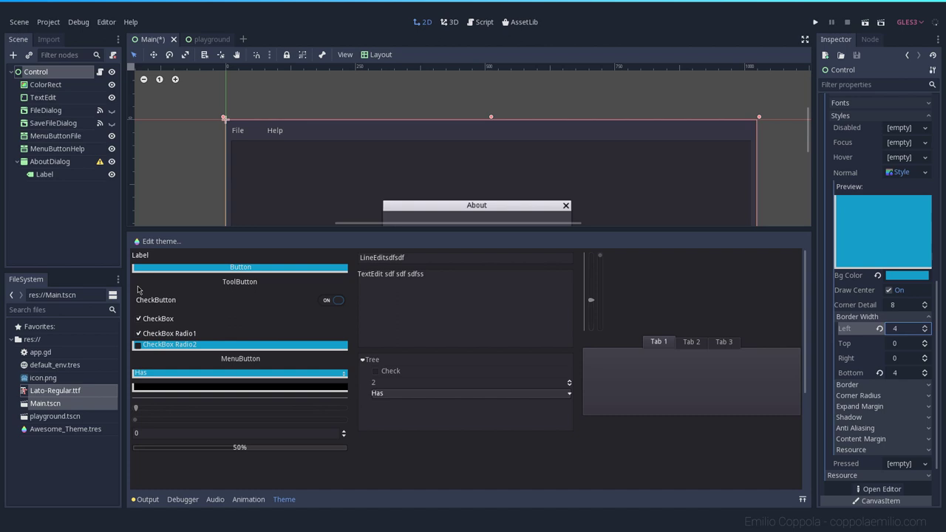
{"action": "left_click", "coordinate": [924, 331]}
{"action": "left_click", "coordinate": [924, 331]}
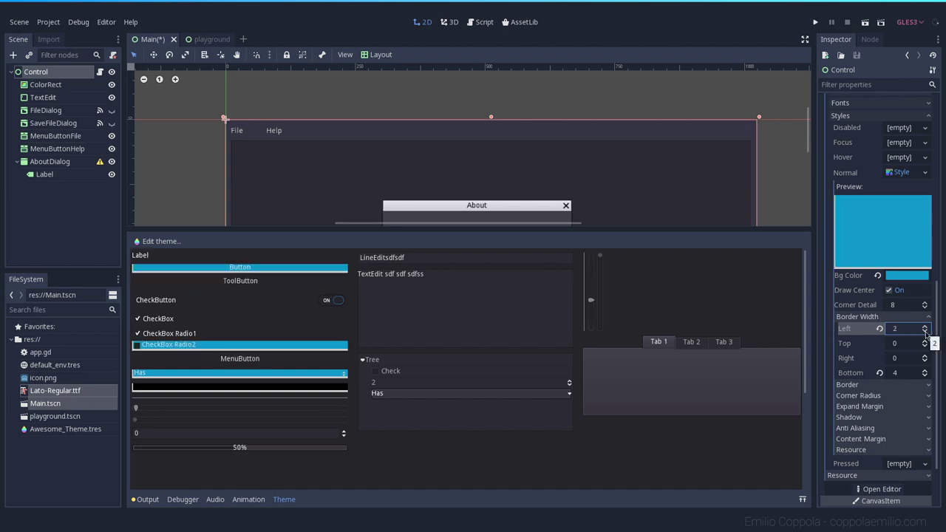
{"action": "left_click", "coordinate": [924, 376]}
{"action": "left_click", "coordinate": [924, 376]}
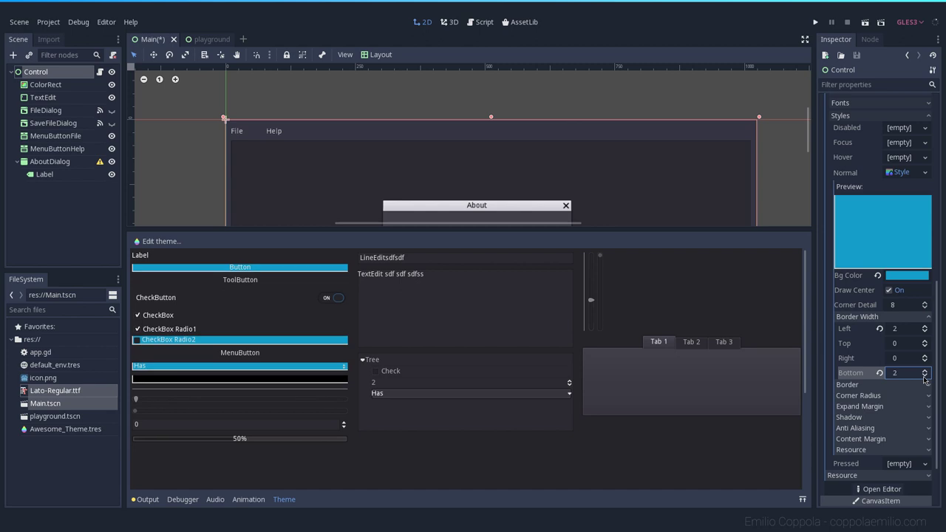
Make the Normal style's border colour a dark navy blue (about 15306a).
{"action": "left_click", "coordinate": [864, 388]}
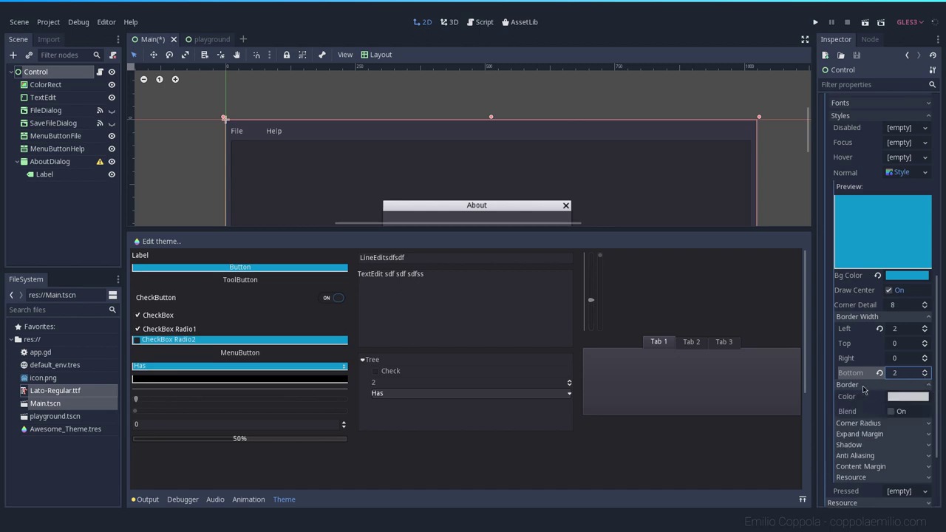
{"action": "left_click", "coordinate": [903, 394]}
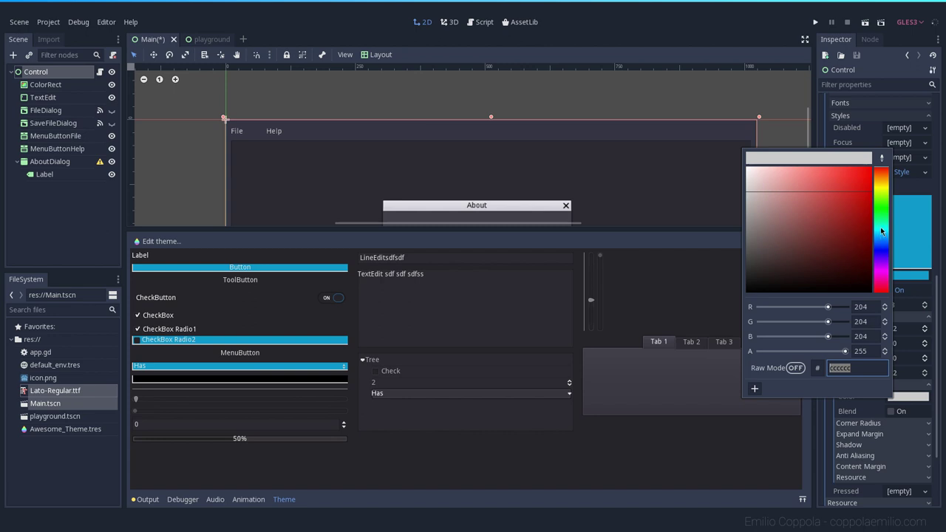
{"action": "left_click_drag", "start_coordinate": [881, 231], "coordinate": [880, 247]}
{"action": "mouse_move", "coordinate": [834, 185]}
{"action": "left_mouse_down"}
{"action": "mouse_move", "coordinate": [847, 205]}
{"action": "mouse_move", "coordinate": [821, 186]}
{"action": "left_mouse_up"}
{"action": "left_click_drag", "start_coordinate": [880, 247], "coordinate": [881, 235]}
{"action": "left_click", "coordinate": [827, 204]}
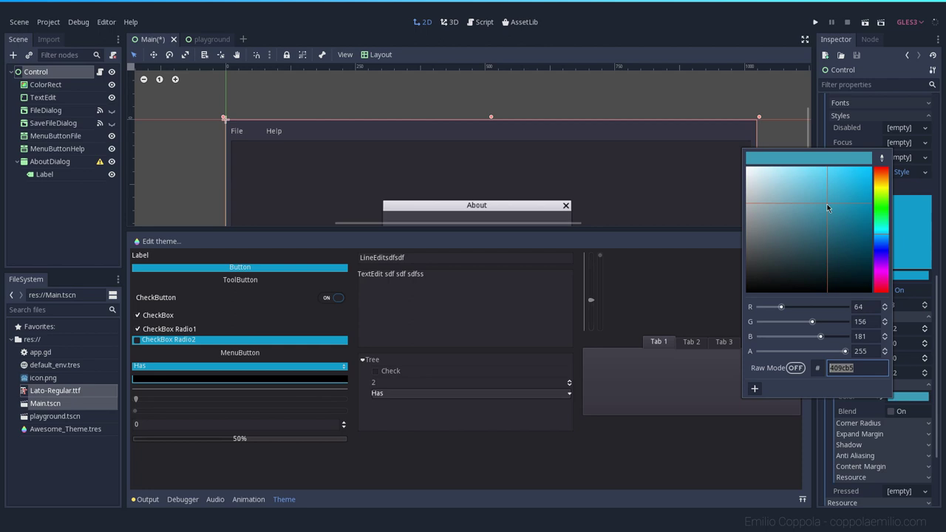
{"action": "left_click_drag", "start_coordinate": [826, 204], "coordinate": [847, 244]}
{"action": "left_click", "coordinate": [882, 244]}
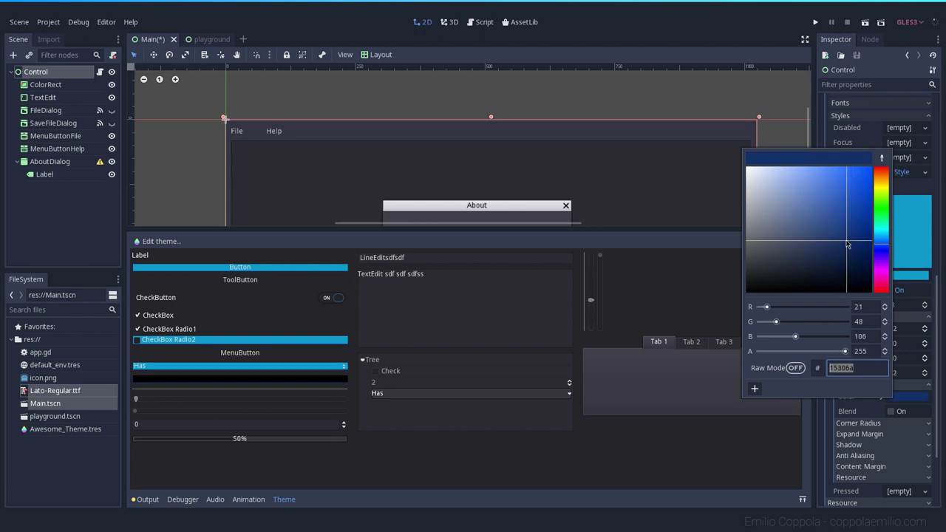
{"action": "left_click", "coordinate": [884, 407]}
{"action": "scroll", "coordinate": [868, 410], "scroll_direction": "down", "scroll_amount": 3}
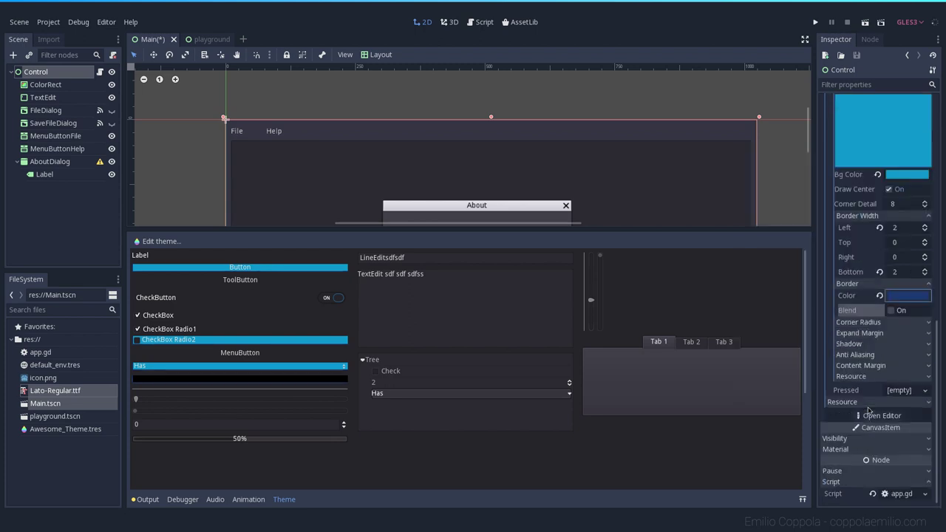
Turn on border blending and set the bottom border width to 4.
{"action": "left_click", "coordinate": [891, 310]}
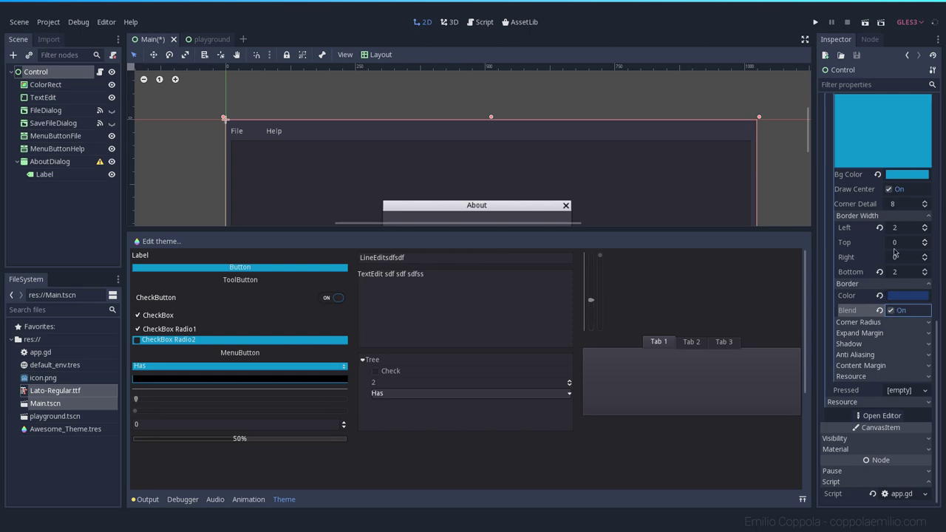
{"action": "left_click", "coordinate": [924, 225]}
{"action": "left_click", "coordinate": [925, 226]}
{"action": "left_click", "coordinate": [924, 225]}
{"action": "left_click", "coordinate": [924, 225]}
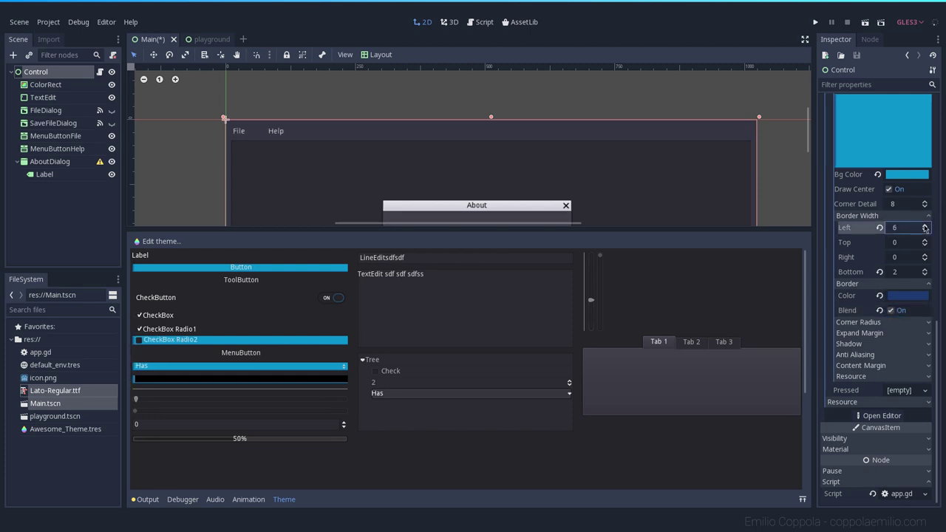
{"action": "left_click", "coordinate": [924, 225]}
{"action": "left_click", "coordinate": [924, 271]}
{"action": "left_click", "coordinate": [923, 271]}
{"action": "left_click", "coordinate": [923, 271]}
{"action": "left_click", "coordinate": [923, 271]}
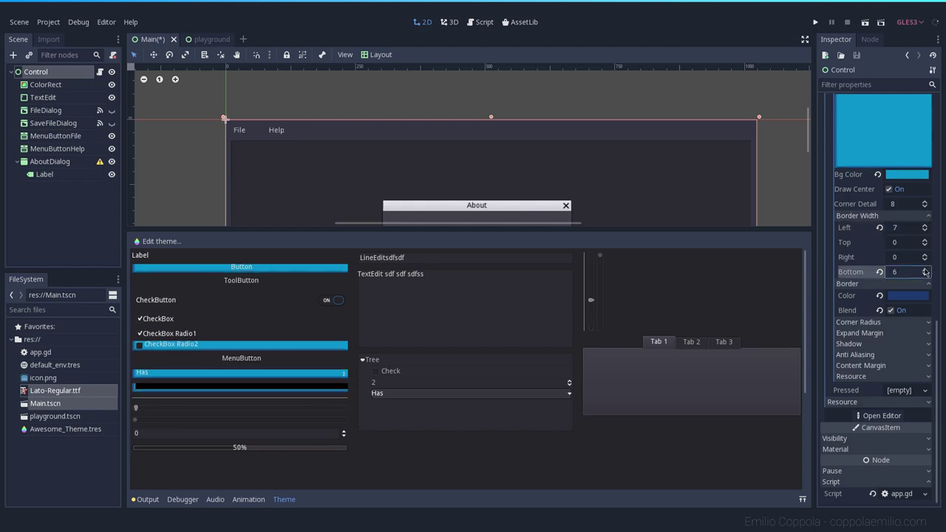
{"action": "left_click", "coordinate": [923, 270]}
{"action": "left_click", "coordinate": [925, 276]}
{"action": "left_click", "coordinate": [925, 275]}
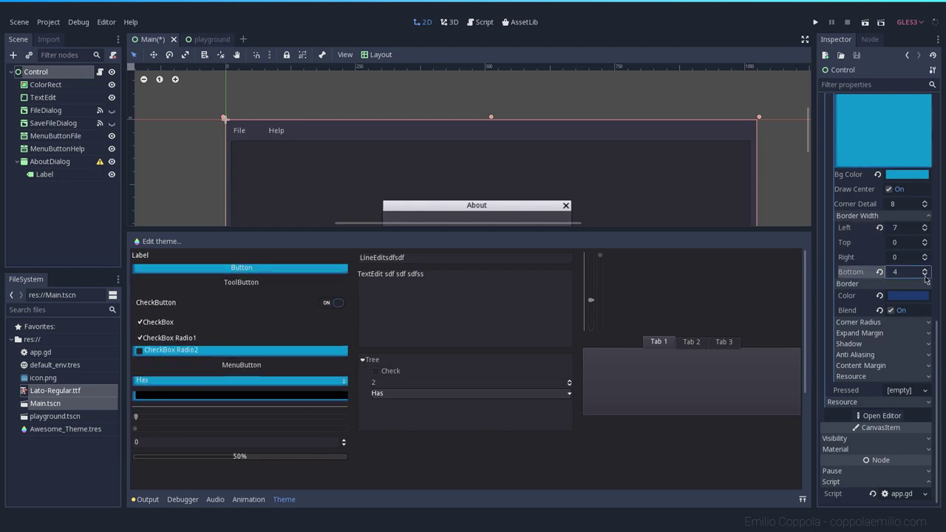
{"action": "left_click", "coordinate": [925, 275]}
Set the left, right and top border widths to 4 as well.
{"action": "left_click", "coordinate": [924, 231]}
{"action": "left_click", "coordinate": [925, 230]}
{"action": "left_click", "coordinate": [925, 231]}
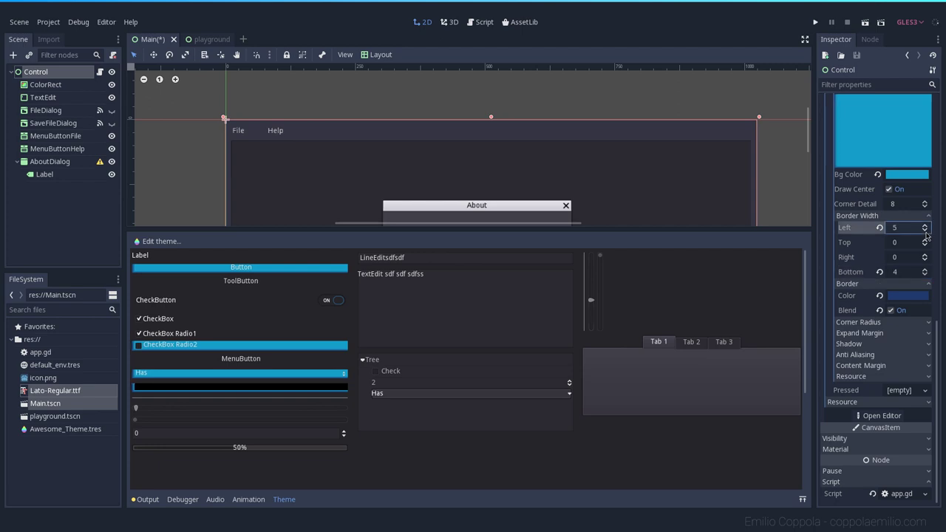
{"action": "left_click", "coordinate": [924, 254]}
{"action": "left_click", "coordinate": [924, 254]}
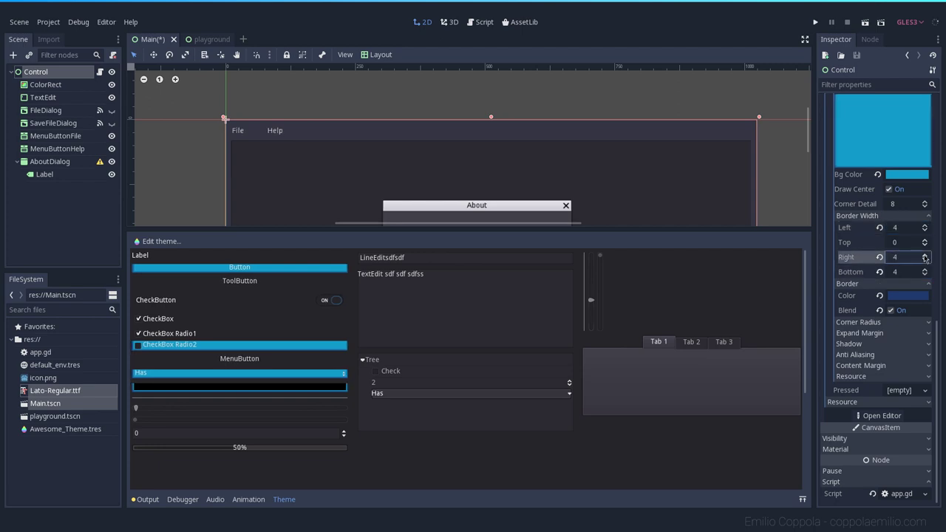
{"action": "left_click", "coordinate": [924, 254]}
{"action": "left_click", "coordinate": [924, 254]}
{"action": "left_click", "coordinate": [924, 240]}
{"action": "left_click", "coordinate": [924, 239]}
{"action": "left_click", "coordinate": [925, 241]}
{"action": "left_click", "coordinate": [925, 241]}
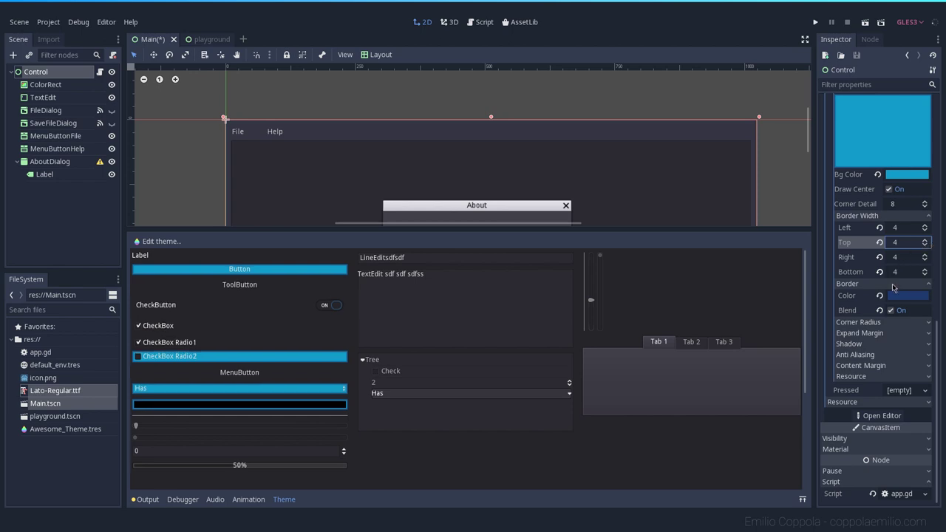
Round the normal style's corners with a corner radius of 4.
{"action": "left_click", "coordinate": [888, 323]}
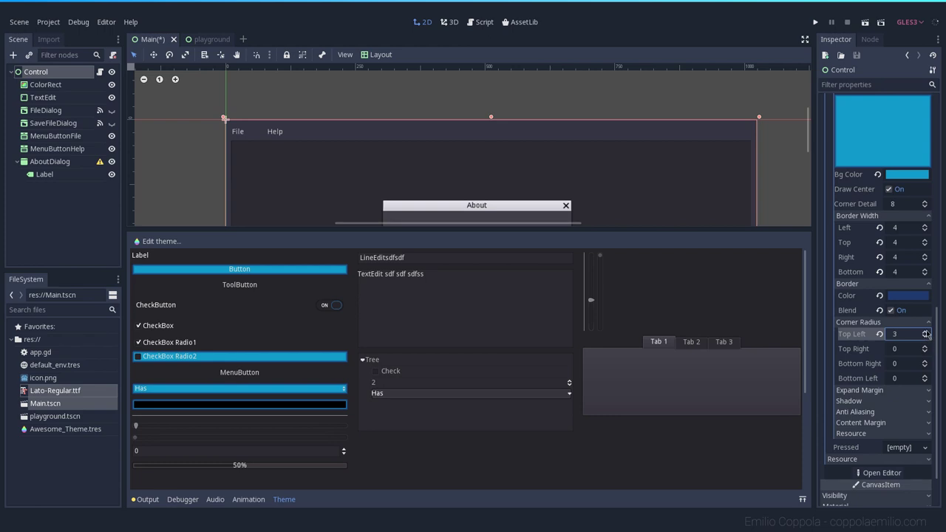
{"action": "left_click", "coordinate": [925, 347]}
{"action": "left_click", "coordinate": [925, 346]}
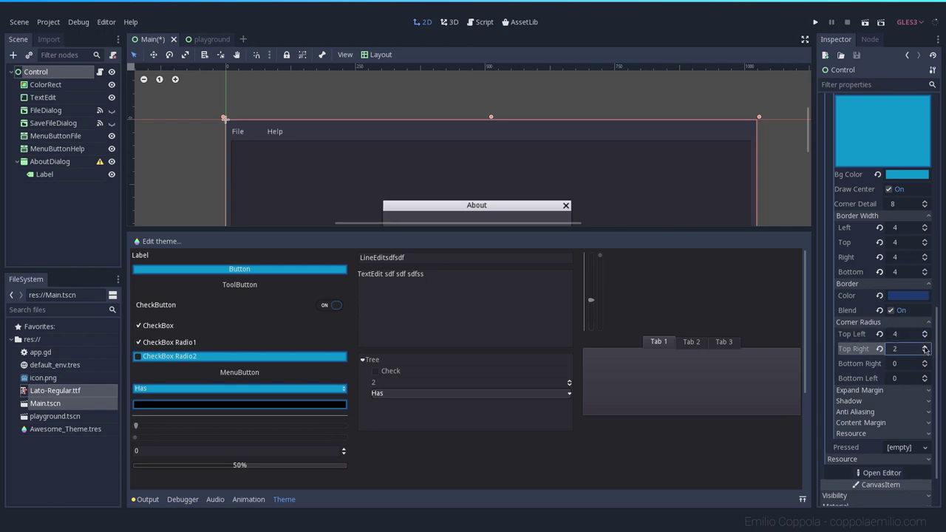
{"action": "left_click", "coordinate": [924, 361]}
{"action": "left_click", "coordinate": [924, 362]}
{"action": "left_click", "coordinate": [925, 361]}
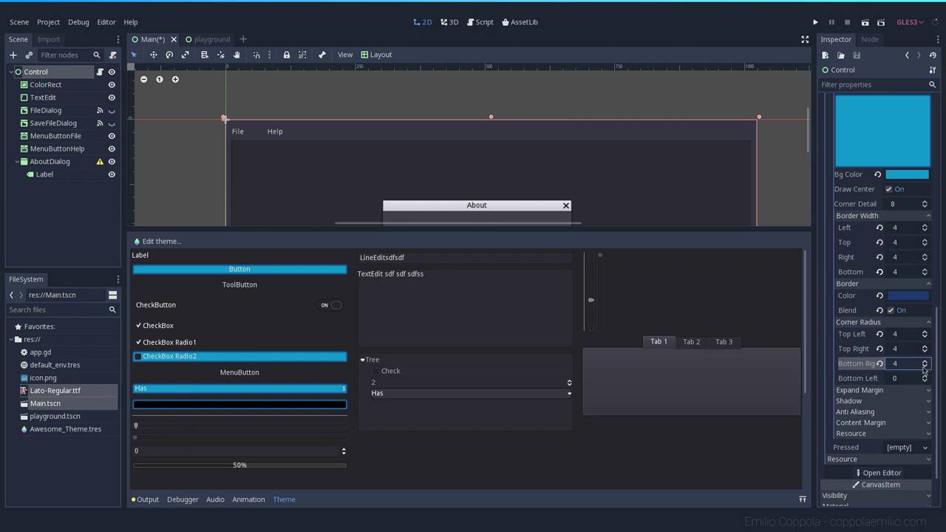
{"action": "left_click", "coordinate": [924, 375]}
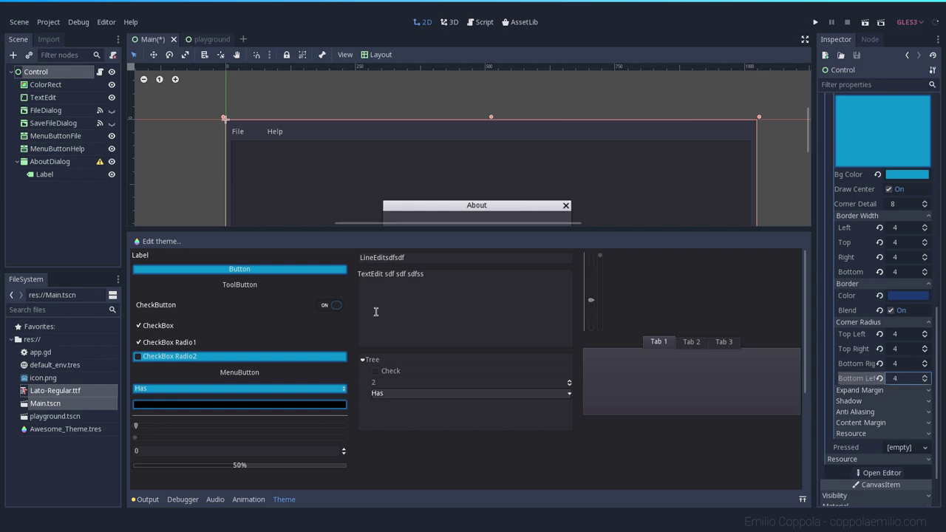
Turn off border blending and reset all four border widths to 0.
{"action": "left_click", "coordinate": [891, 311]}
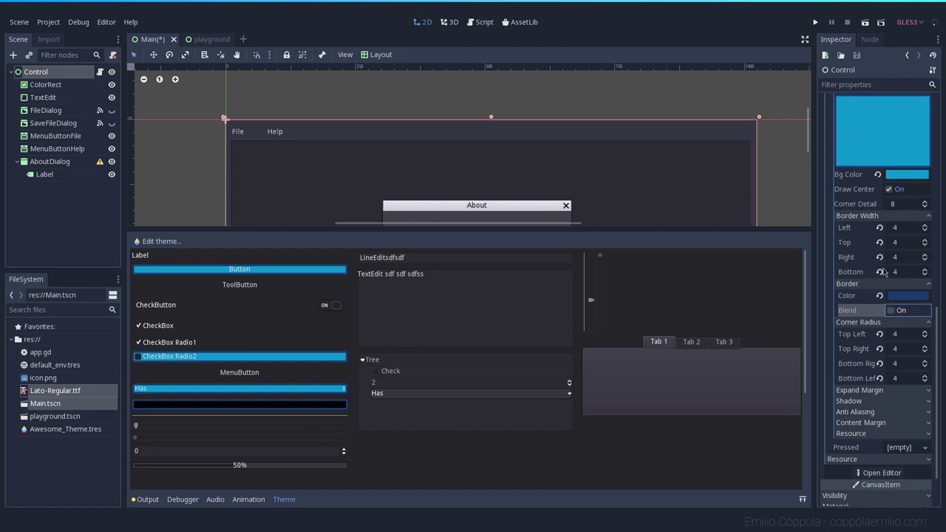
{"action": "left_click", "coordinate": [879, 227]}
{"action": "left_click", "coordinate": [879, 242]}
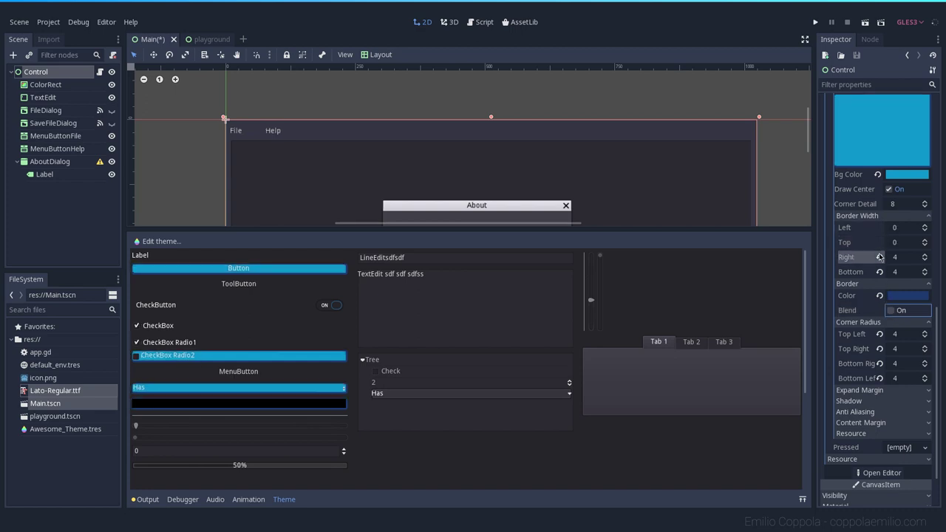
{"action": "left_click", "coordinate": [880, 258]}
{"action": "left_click", "coordinate": [879, 272]}
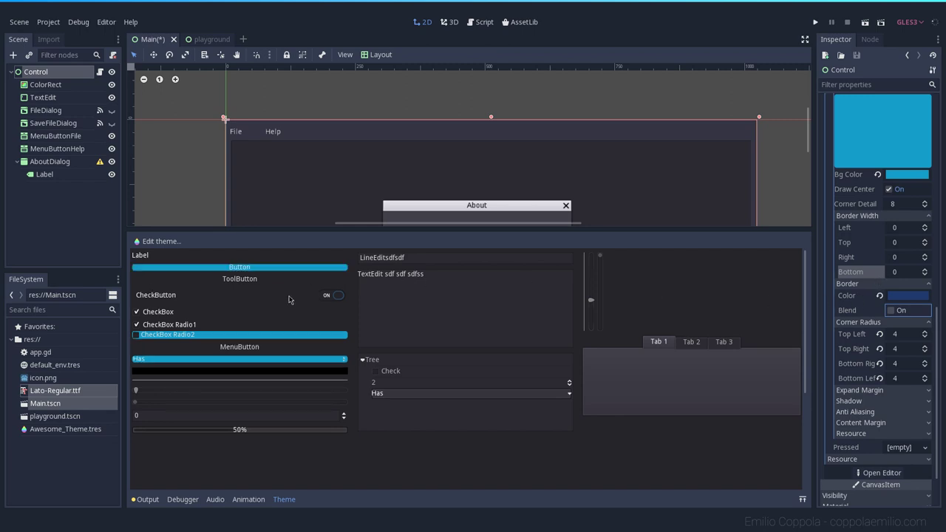
{"action": "scroll", "coordinate": [842, 359], "scroll_direction": "down", "scroll_amount": 2}
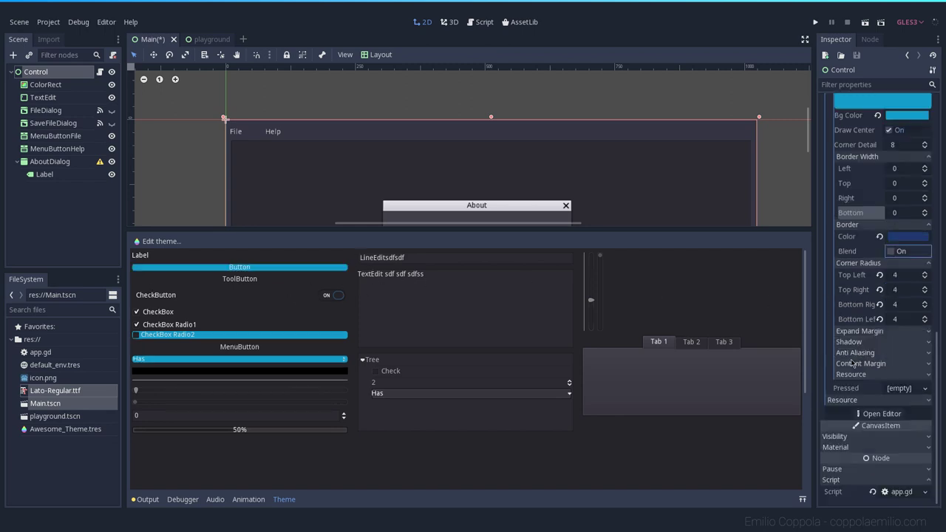
Try right and top expand margin values, then reset them to 0 and collapse Expand Margin.
{"action": "left_click", "coordinate": [881, 334]}
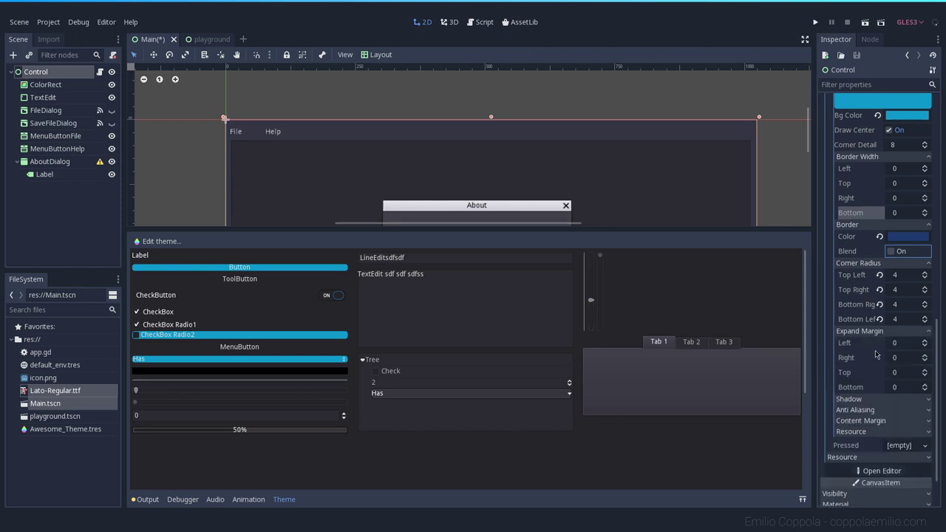
{"action": "left_click", "coordinate": [925, 356]}
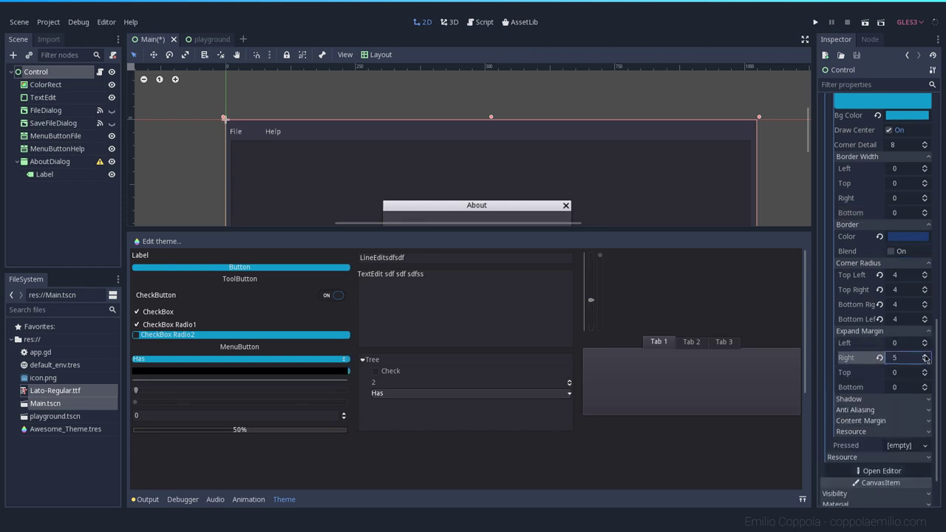
{"action": "left_click", "coordinate": [924, 355]}
{"action": "left_click", "coordinate": [924, 355]}
{"action": "left_click", "coordinate": [924, 356]}
{"action": "left_click", "coordinate": [924, 355]}
{"action": "left_click", "coordinate": [924, 356]}
{"action": "left_click", "coordinate": [924, 355]}
{"action": "left_click", "coordinate": [879, 358]}
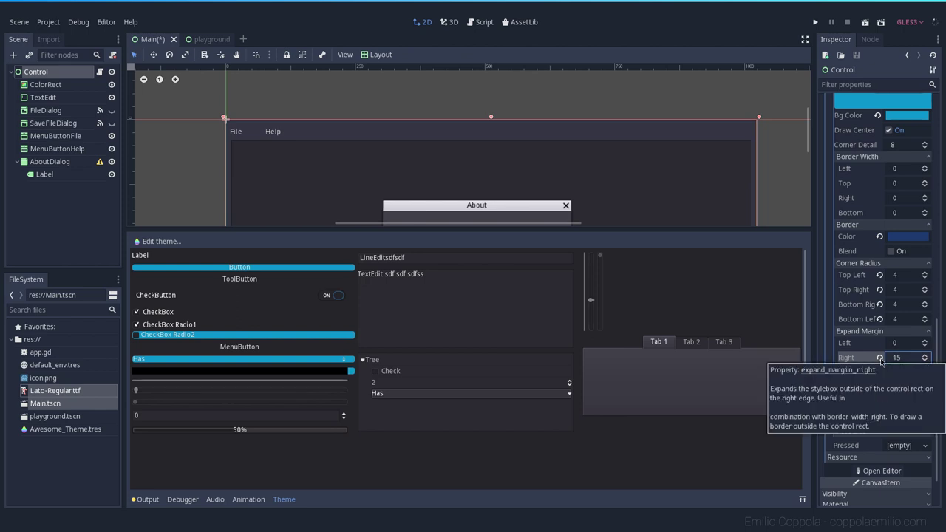
{"action": "left_click", "coordinate": [914, 358]}
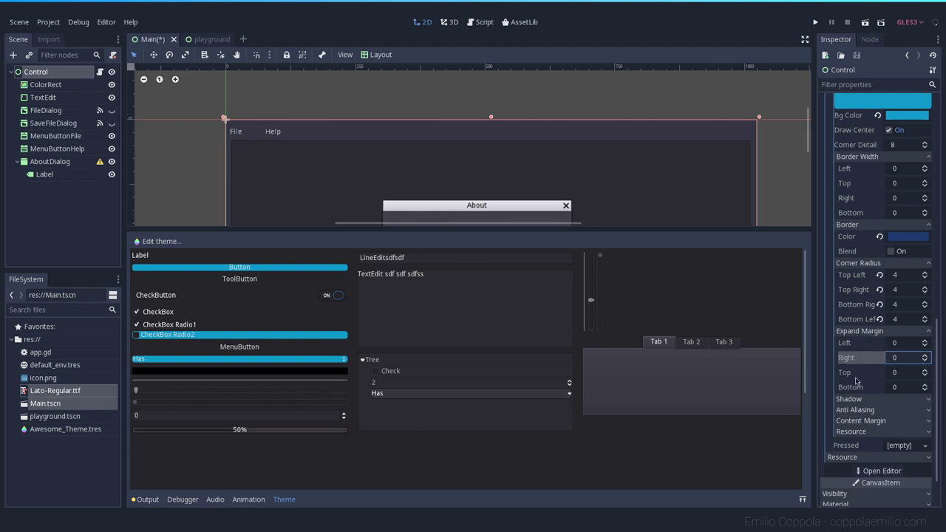
{"action": "scroll", "coordinate": [856, 381], "scroll_direction": "down", "scroll_amount": 2}
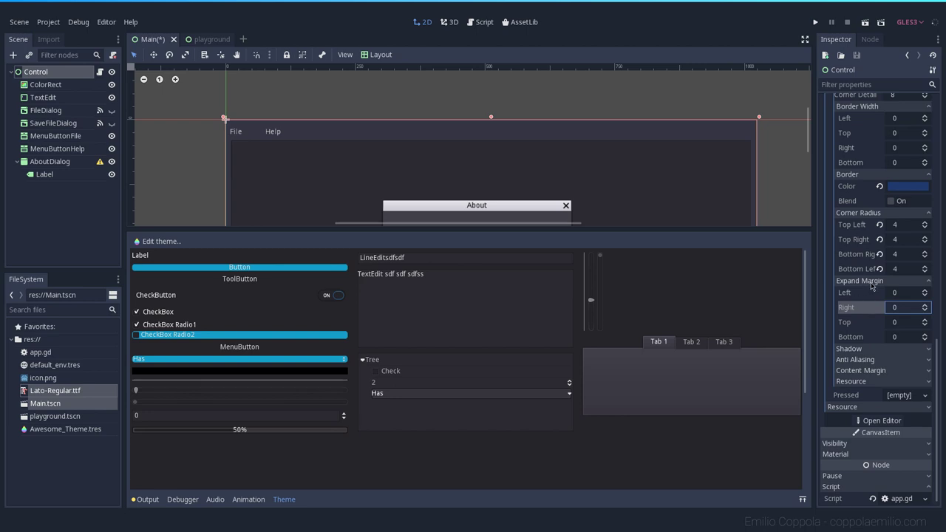
{"action": "left_click", "coordinate": [924, 321]}
{"action": "left_click", "coordinate": [924, 320]}
{"action": "left_click", "coordinate": [924, 321]}
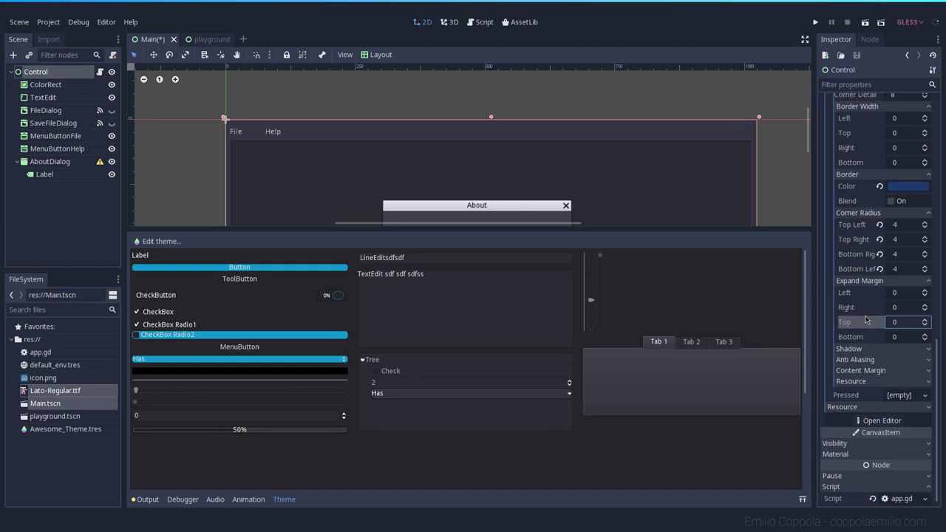
{"action": "left_click", "coordinate": [853, 283]}
Give the shadow a translucent dark grey colour and a size of 10.
{"action": "left_click", "coordinate": [850, 342]}
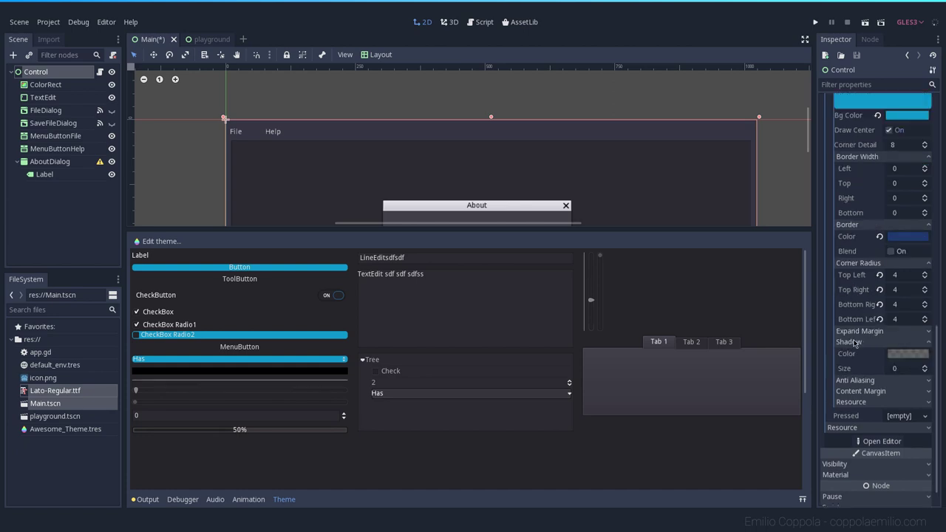
{"action": "left_click", "coordinate": [899, 356]}
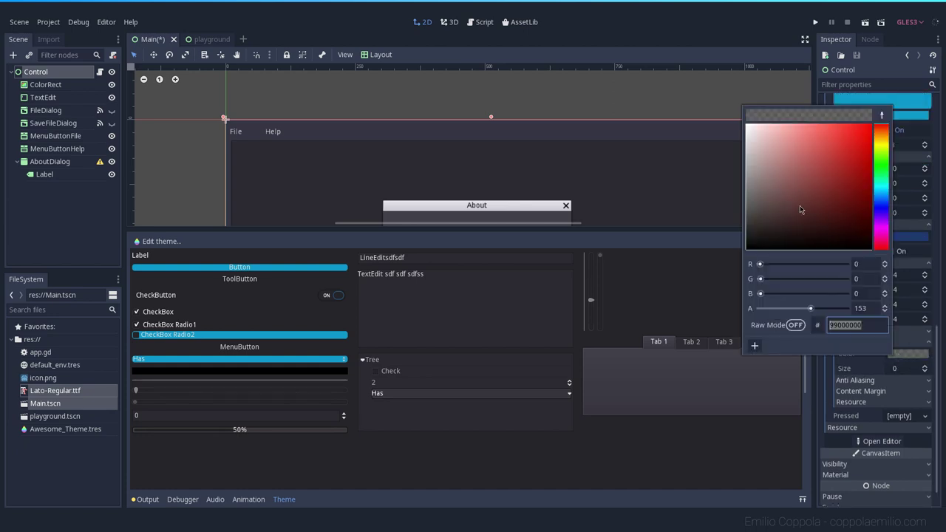
{"action": "left_click_drag", "start_coordinate": [800, 205], "coordinate": [746, 240]}
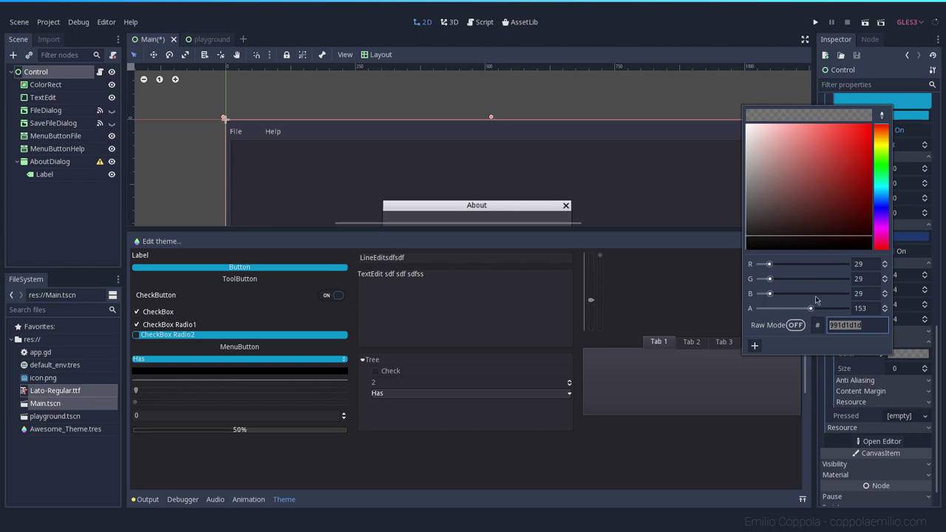
{"action": "left_click_drag", "start_coordinate": [810, 309], "coordinate": [810, 310]}
{"action": "left_click", "coordinate": [886, 372]}
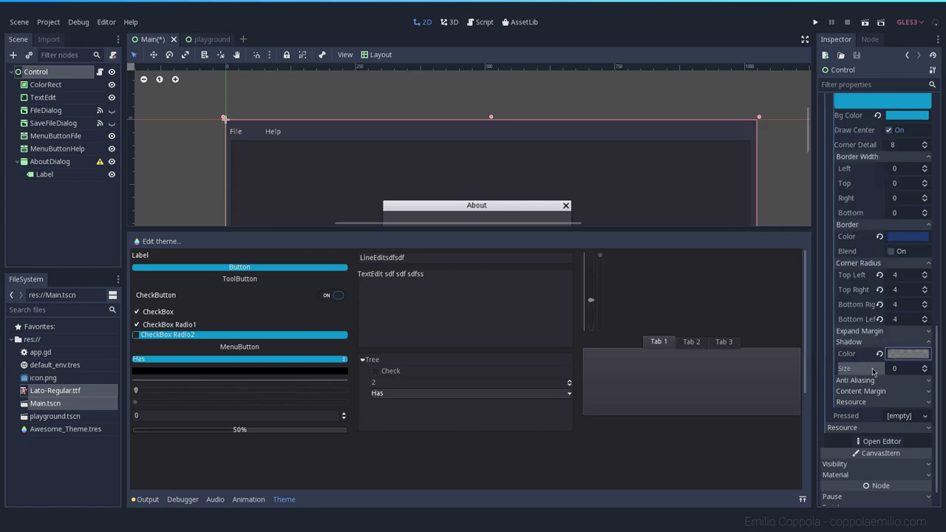
{"action": "left_click", "coordinate": [924, 367]}
{"action": "left_click", "coordinate": [923, 366]}
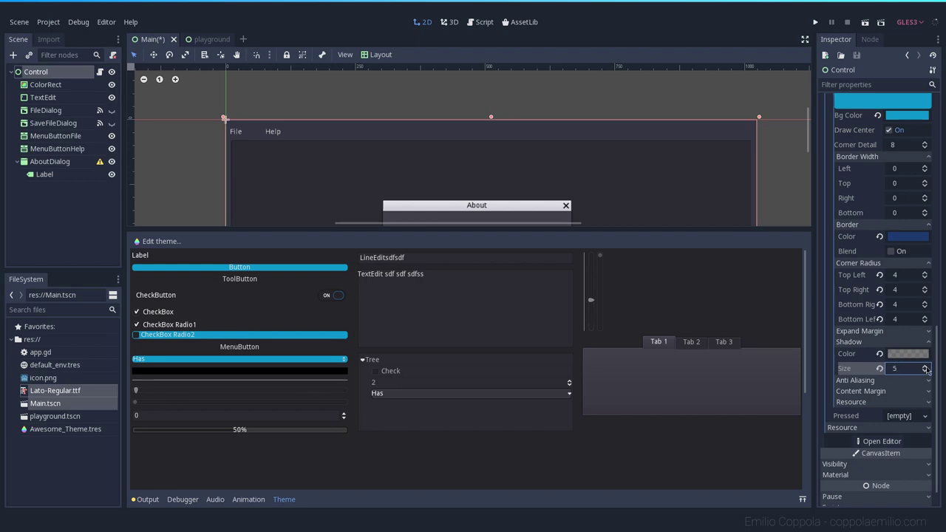
{"action": "left_click", "coordinate": [924, 367]}
{"action": "left_click", "coordinate": [925, 367]}
Make the shadow colour mostly transparent and review the anti-aliasing settings.
{"action": "left_click", "coordinate": [902, 355]}
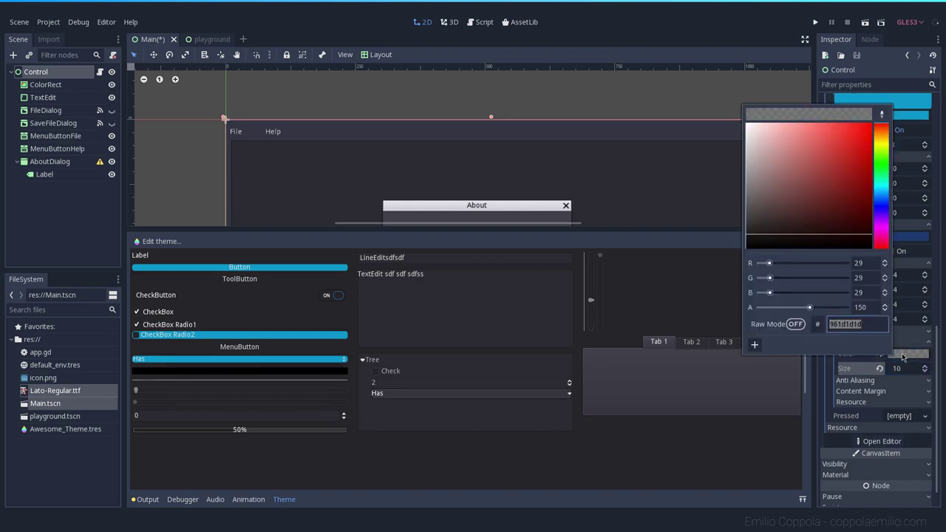
{"action": "left_click_drag", "start_coordinate": [881, 174], "coordinate": [881, 144]}
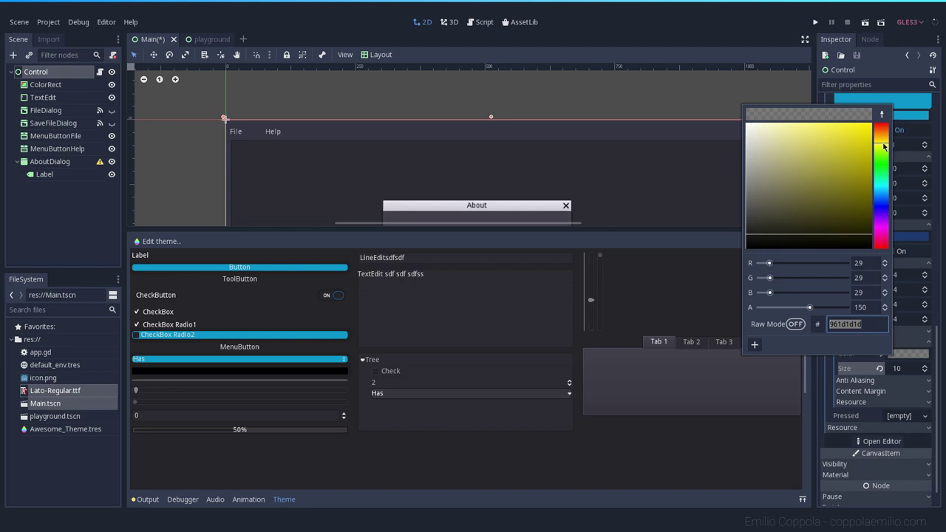
{"action": "left_click_drag", "start_coordinate": [823, 156], "coordinate": [694, 243]}
{"action": "left_click_drag", "start_coordinate": [811, 308], "coordinate": [780, 307]}
{"action": "left_click", "coordinate": [830, 393]}
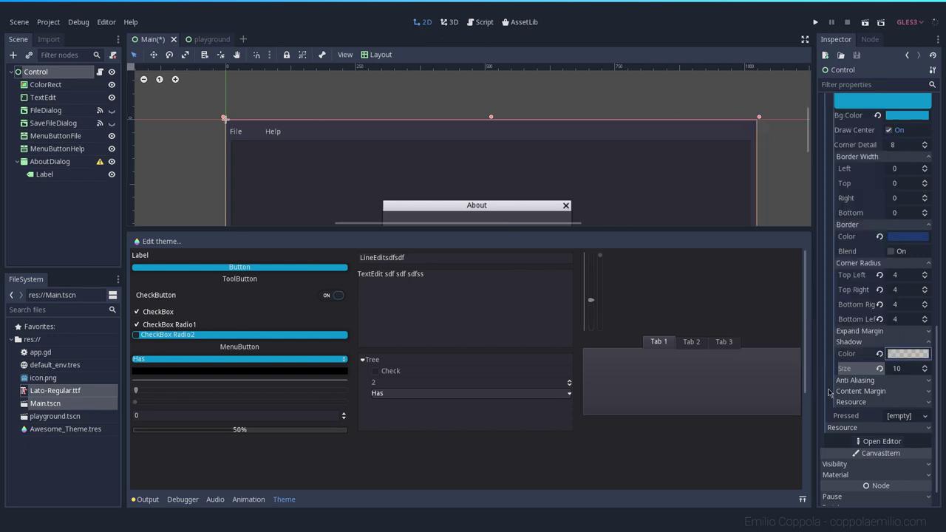
{"action": "left_click", "coordinate": [877, 382]}
{"action": "scroll", "coordinate": [879, 388], "scroll_direction": "down", "scroll_amount": 1}
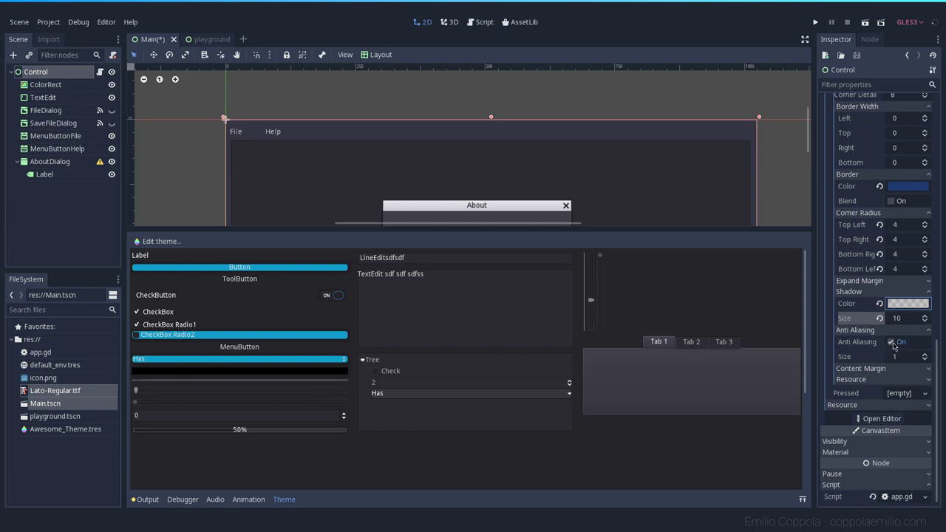
{"action": "left_click", "coordinate": [863, 330]}
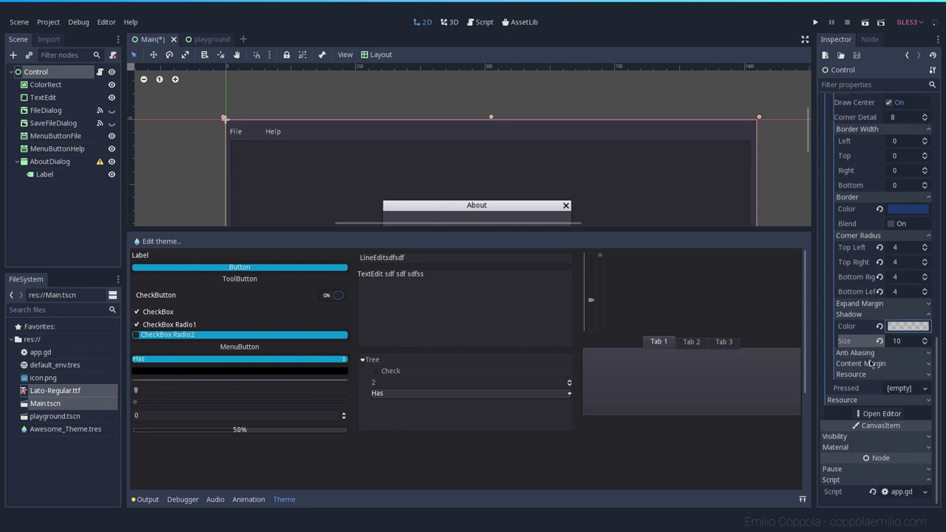
Expand Content Margin and set the top content margin to 10.
{"action": "left_click", "coordinate": [877, 364]}
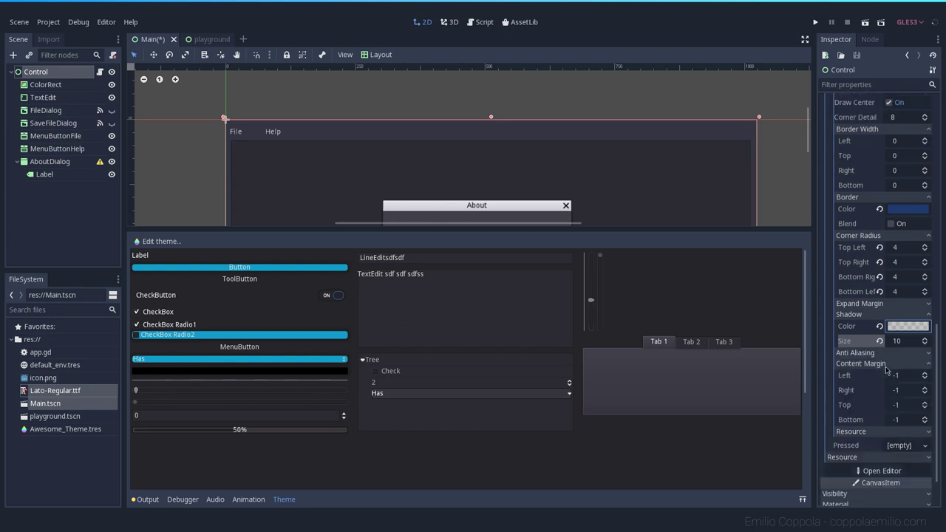
{"action": "left_click", "coordinate": [923, 404]}
{"action": "left_click", "coordinate": [923, 405]}
{"action": "left_click", "coordinate": [924, 404]}
{"action": "left_click", "coordinate": [923, 404]}
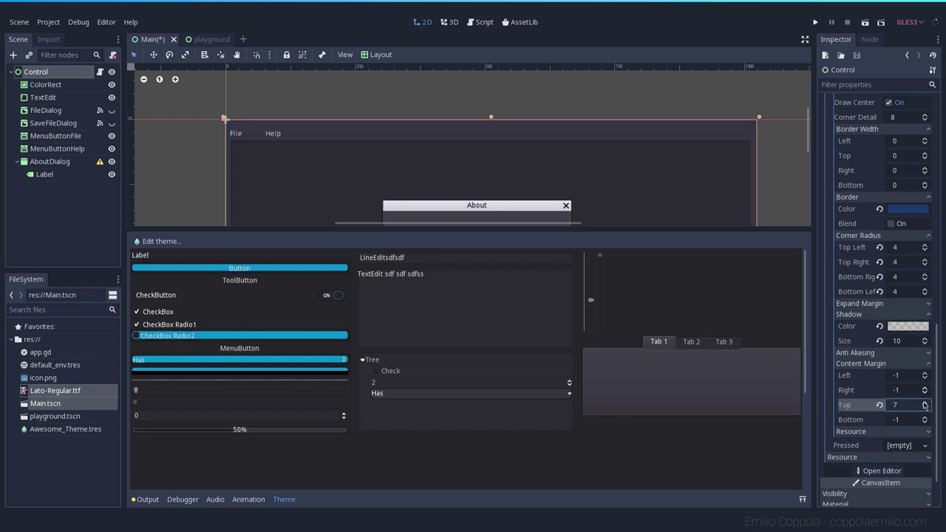
{"action": "left_click", "coordinate": [923, 404]}
{"action": "left_click", "coordinate": [924, 404]}
{"action": "left_click", "coordinate": [923, 404]}
{"action": "left_click", "coordinate": [924, 404]}
{"action": "left_click", "coordinate": [923, 404]}
{"action": "left_click", "coordinate": [924, 404]}
{"action": "left_click", "coordinate": [923, 404]}
{"action": "left_click", "coordinate": [923, 404]}
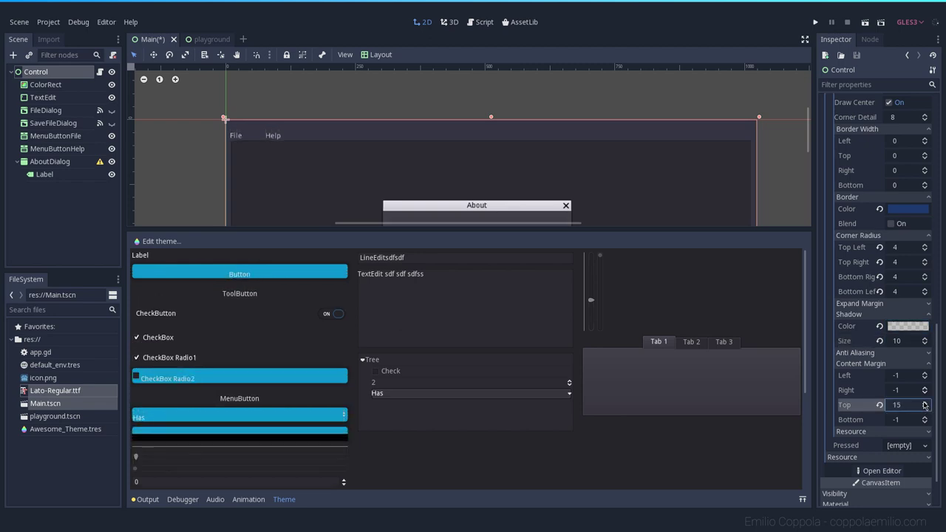
{"action": "left_click", "coordinate": [923, 407]}
{"action": "left_click", "coordinate": [924, 407]}
{"action": "left_click", "coordinate": [923, 407]}
{"action": "left_click", "coordinate": [924, 407]}
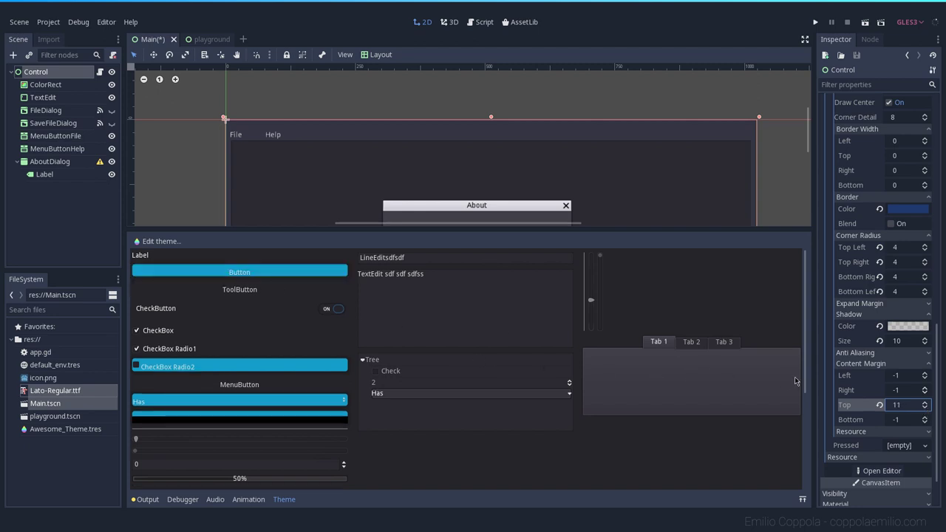
{"action": "left_click", "coordinate": [924, 408]}
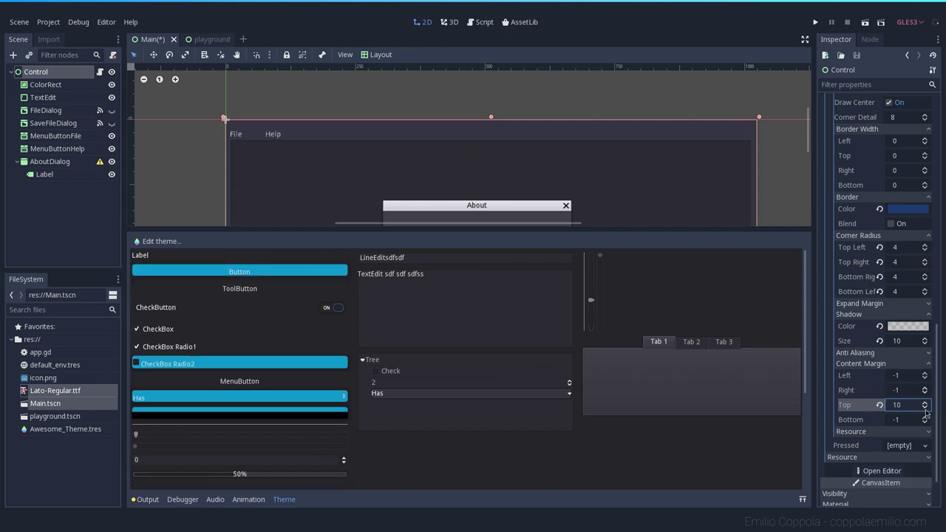
Set the bottom content margin to 10 and the right and left margins to 5.
{"action": "left_click", "coordinate": [924, 418]}
{"action": "left_click", "coordinate": [924, 418]}
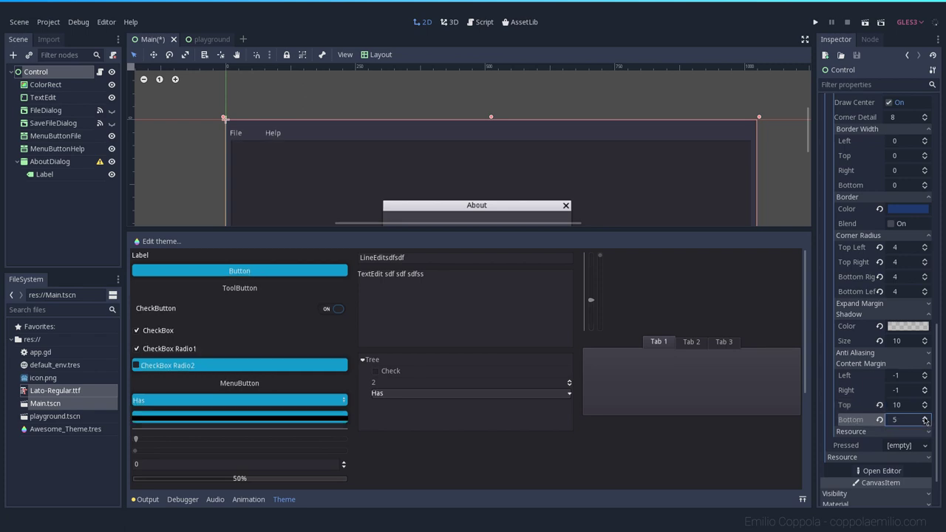
{"action": "left_click", "coordinate": [925, 418]}
{"action": "left_click", "coordinate": [925, 418]}
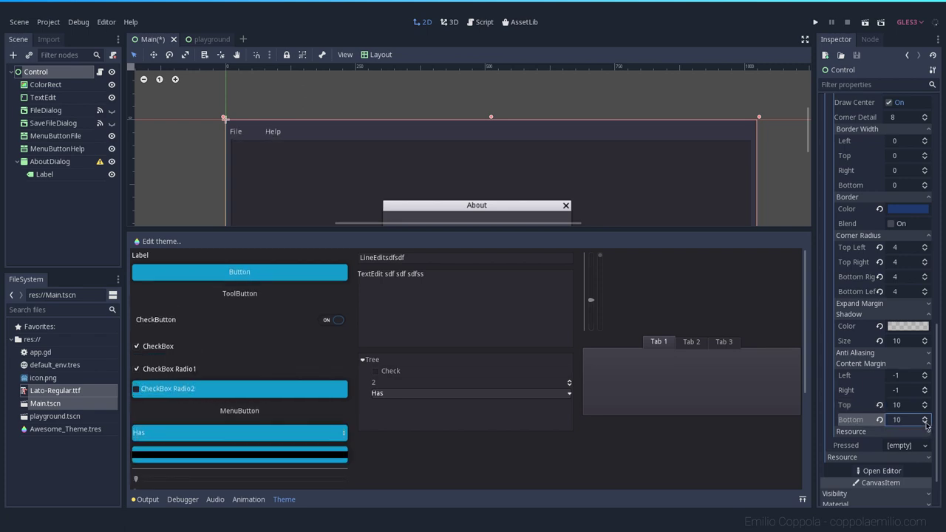
{"action": "left_click", "coordinate": [924, 422]}
{"action": "left_click", "coordinate": [924, 388]}
{"action": "left_click", "coordinate": [923, 388]}
{"action": "left_click", "coordinate": [924, 388]}
{"action": "left_click", "coordinate": [923, 388]}
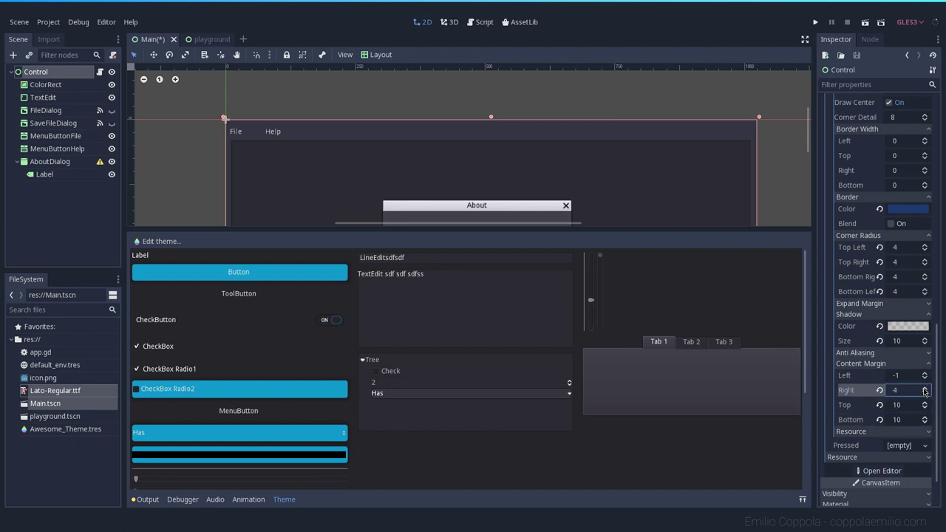
{"action": "left_click", "coordinate": [924, 388]}
{"action": "left_click", "coordinate": [923, 388]}
{"action": "left_click", "coordinate": [924, 375]}
{"action": "left_click", "coordinate": [925, 375]}
{"action": "left_click", "coordinate": [924, 376]}
{"action": "left_click", "coordinate": [924, 375]}
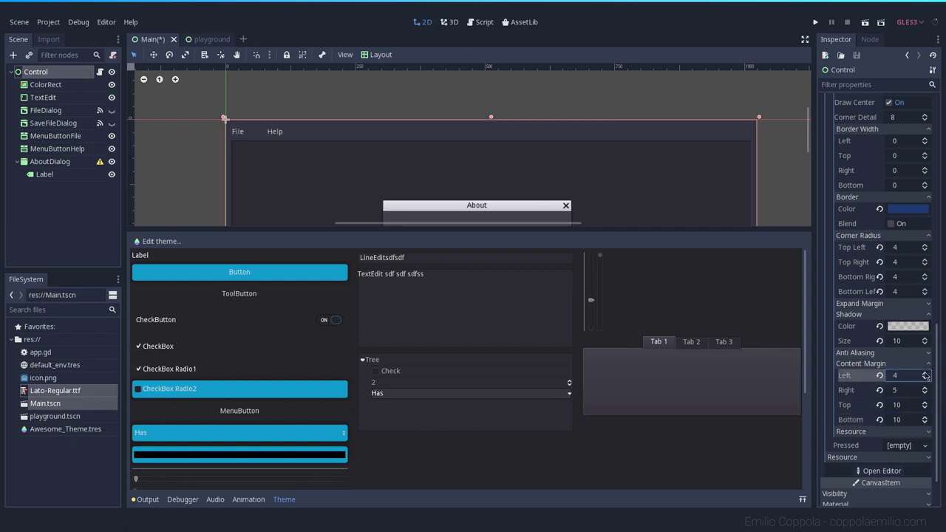
{"action": "left_click", "coordinate": [924, 375]}
{"action": "left_click", "coordinate": [924, 375]}
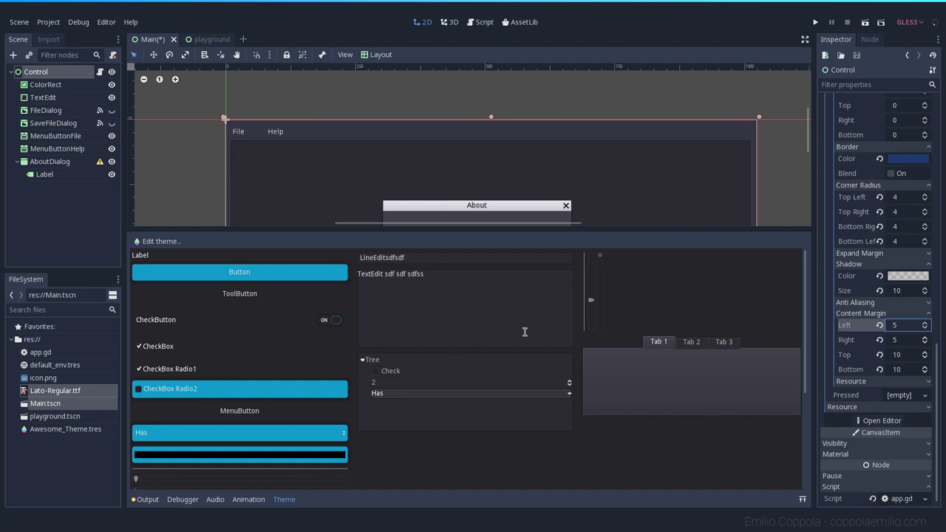
Collapse the Border and Border Width sections of the style.
{"action": "scroll", "coordinate": [875, 316], "scroll_direction": "up", "scroll_amount": 5}
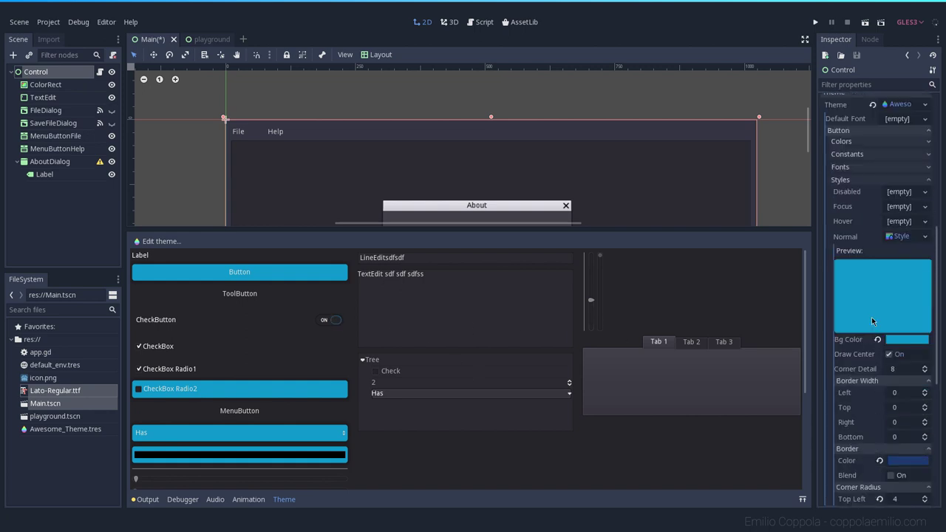
{"action": "left_click", "coordinate": [883, 448]}
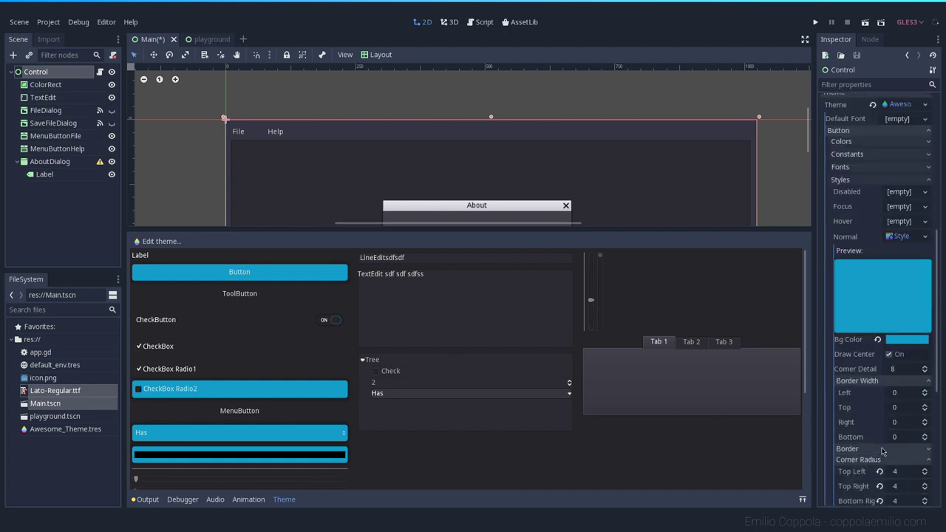
{"action": "left_click", "coordinate": [869, 382]}
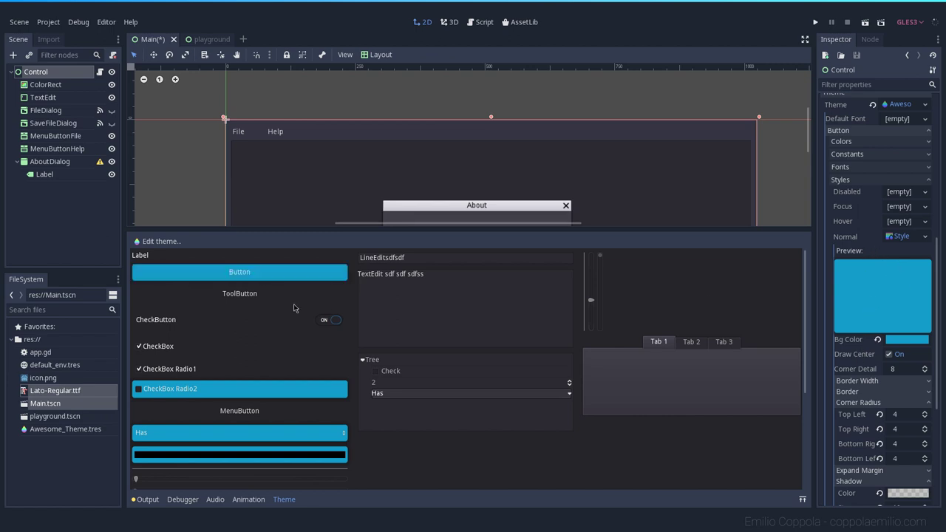
Save the Awesome theme resource and enlarge the scene view over the theme preview.
{"action": "scroll", "coordinate": [879, 295], "scroll_direction": "up", "scroll_amount": 2}
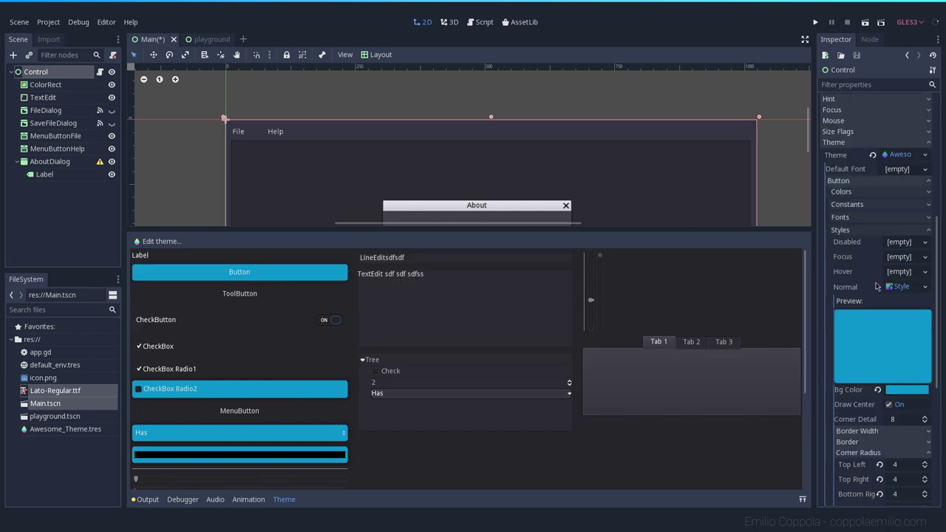
{"action": "left_click", "coordinate": [924, 154]}
{"action": "left_click", "coordinate": [883, 237]}
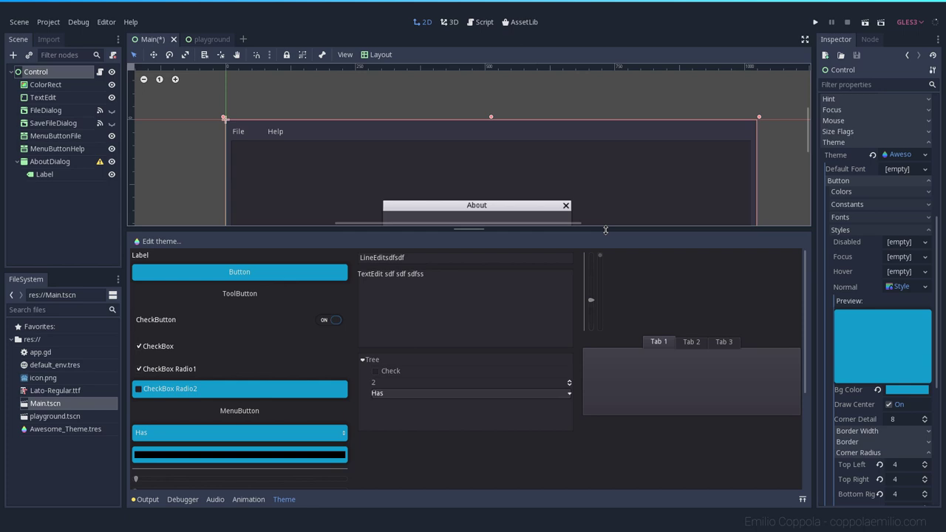
{"action": "left_click_drag", "start_coordinate": [606, 231], "coordinate": [598, 390]}
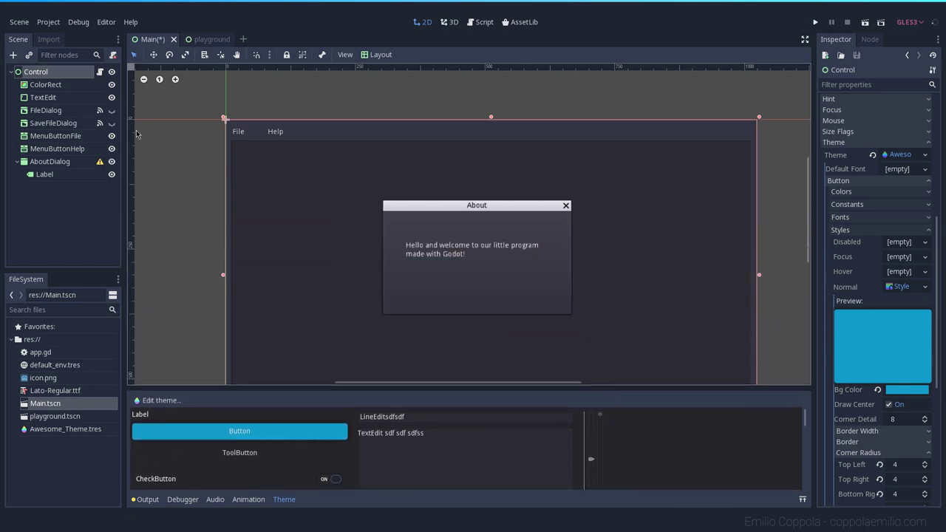
{"action": "left_click", "coordinate": [176, 127]}
Add a Button child node under the Control root and move it into the window area.
{"action": "right_click", "coordinate": [34, 71]}
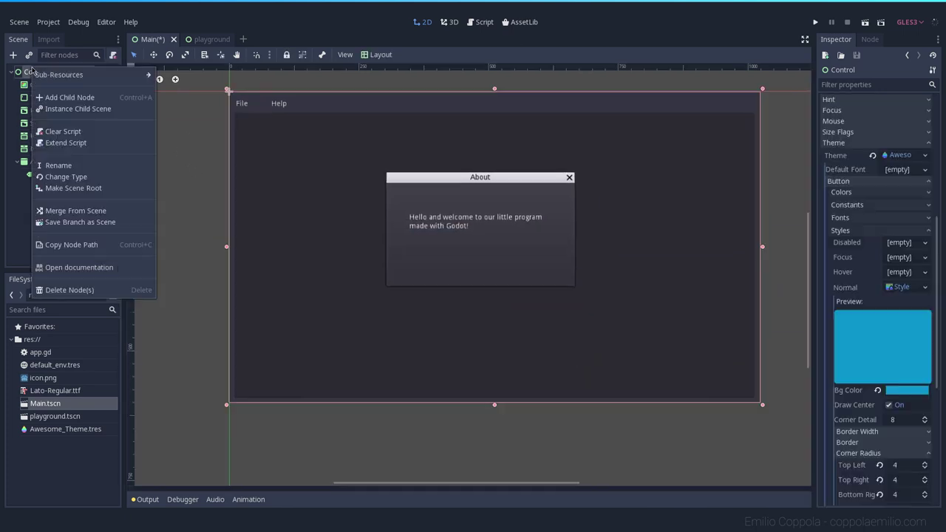
{"action": "left_click", "coordinate": [63, 96]}
{"action": "left_click", "coordinate": [350, 183]}
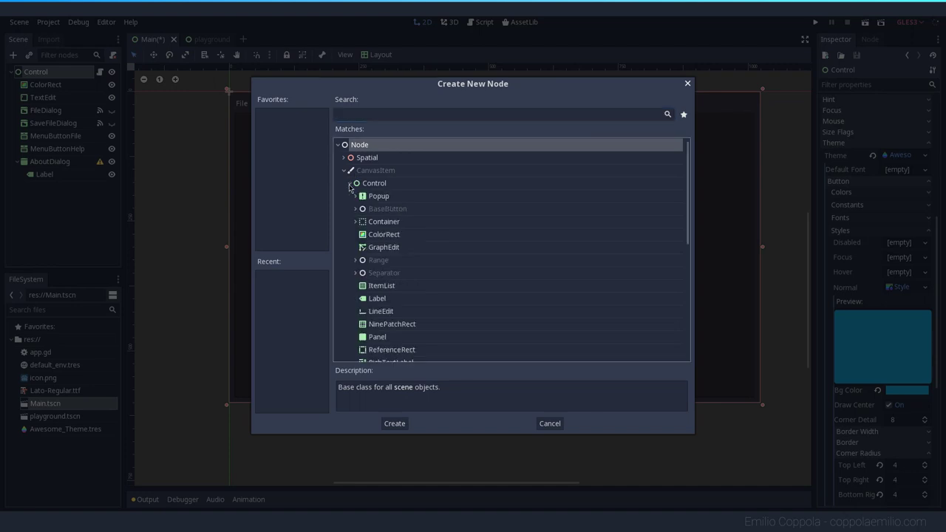
{"action": "left_click", "coordinate": [356, 211]}
{"action": "double_click", "coordinate": [375, 223]}
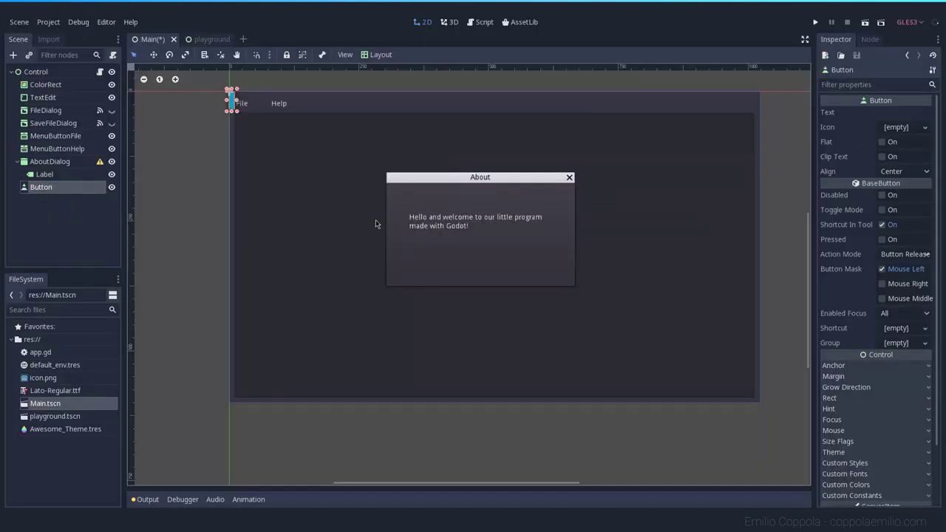
{"action": "left_click_drag", "start_coordinate": [231, 103], "coordinate": [301, 198]}
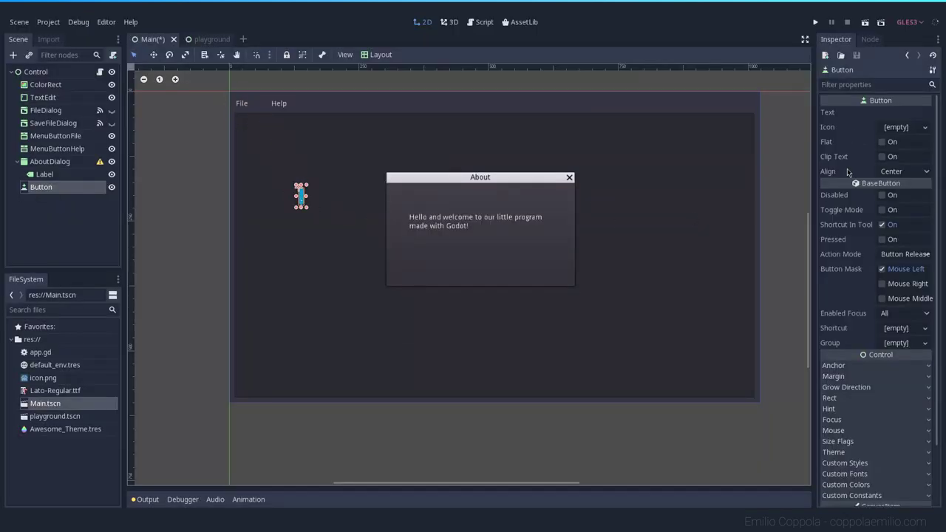
Set the button text to 'Hello world' and place it at the lower left.
{"action": "left_click", "coordinate": [892, 111]}
{"action": "type", "text": "Hello world"}
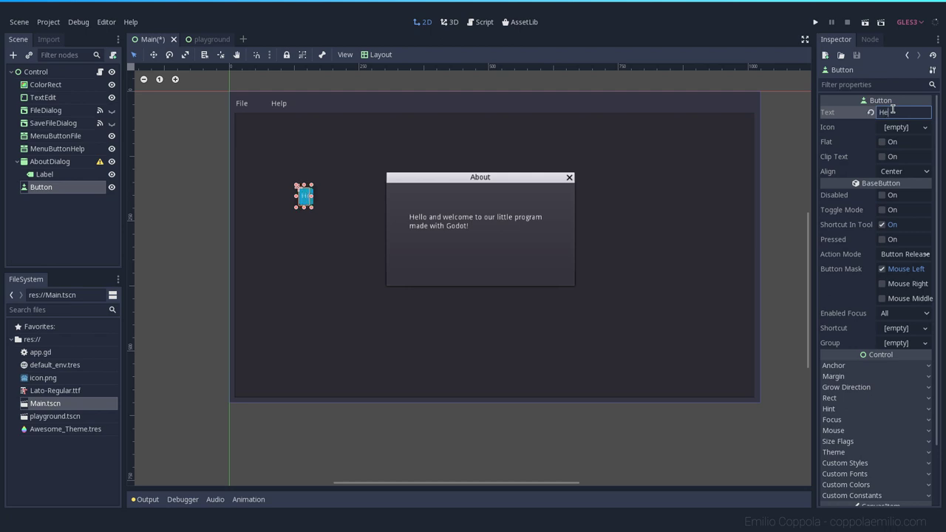
{"action": "key", "text": "Return"}
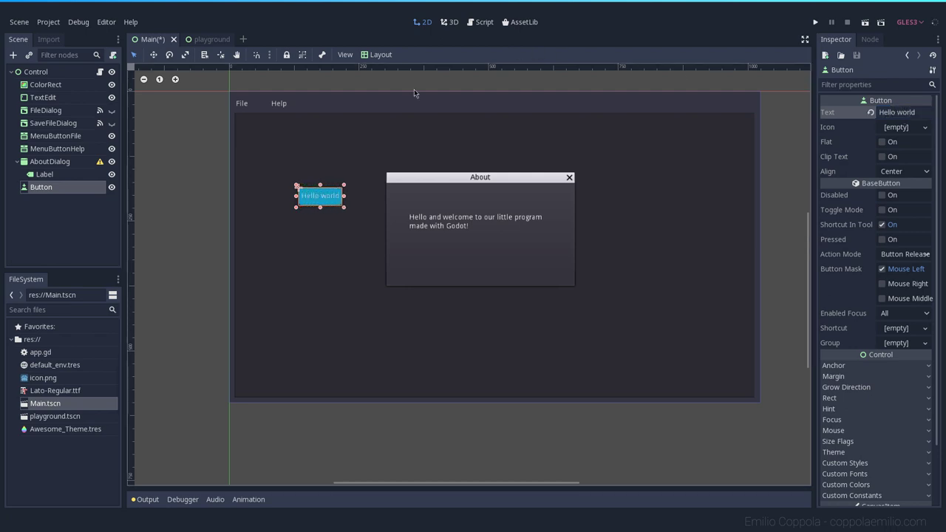
{"action": "left_click", "coordinate": [132, 253]}
{"action": "left_click_drag", "start_coordinate": [328, 197], "coordinate": [342, 311]}
{"action": "left_click", "coordinate": [217, 364]}
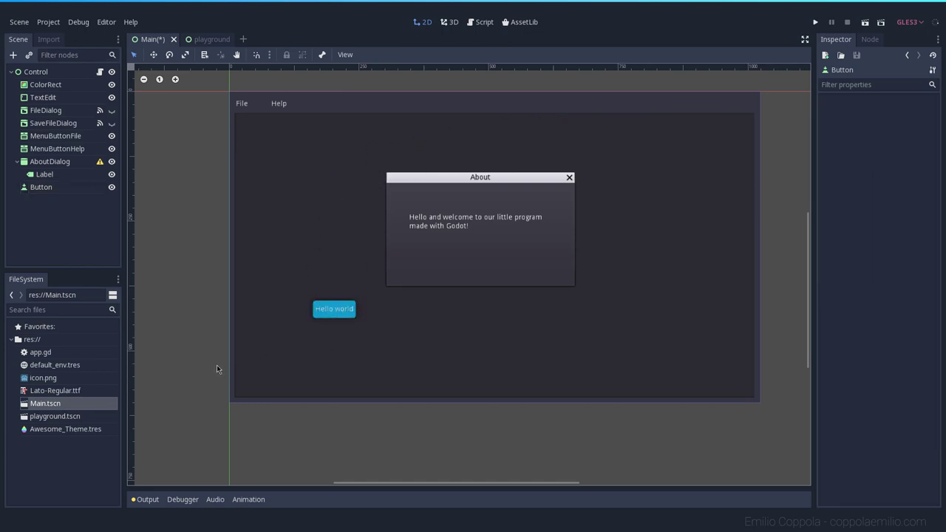
{"action": "left_click", "coordinate": [327, 312]}
{"action": "left_click", "coordinate": [188, 310]}
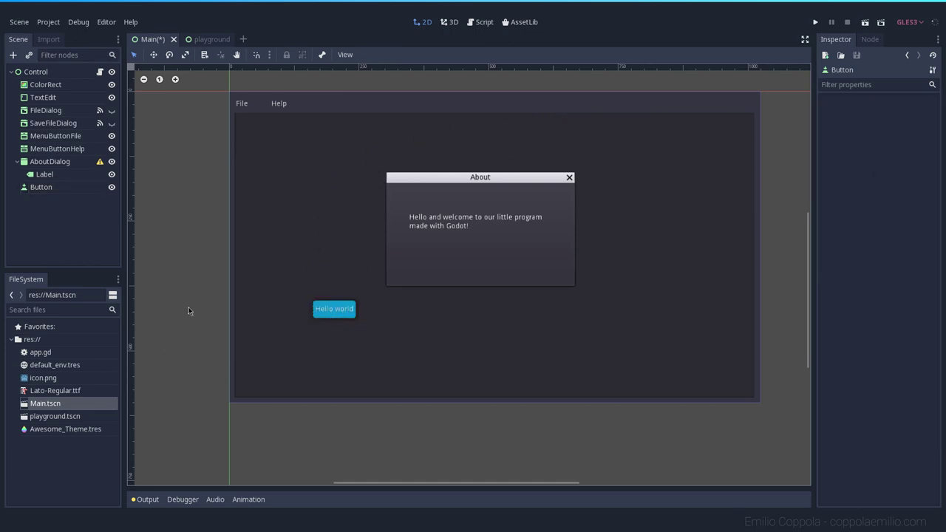
Open playground.tscn, load Awesome_Theme.tres as its root theme, and return to Main.
{"action": "double_click", "coordinate": [54, 418]}
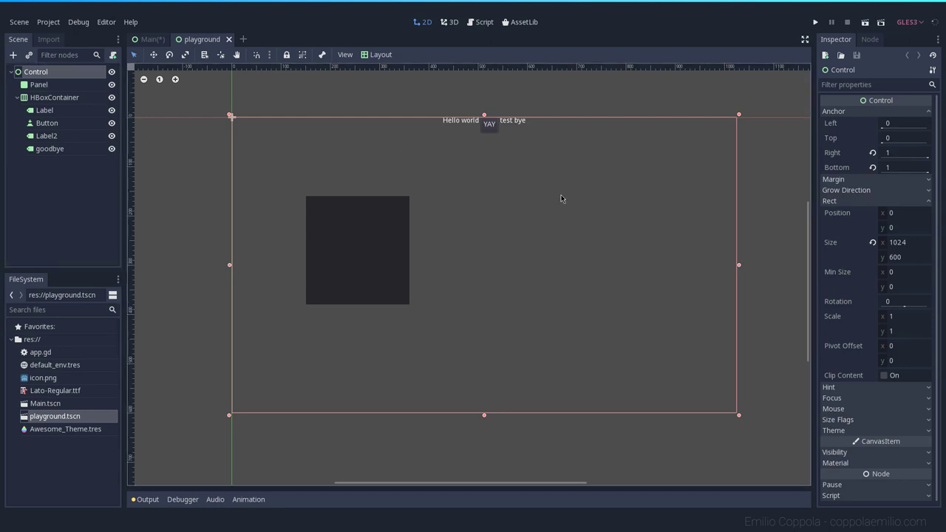
{"action": "scroll", "coordinate": [857, 413], "scroll_direction": "down", "scroll_amount": 1}
{"action": "left_click", "coordinate": [857, 428]}
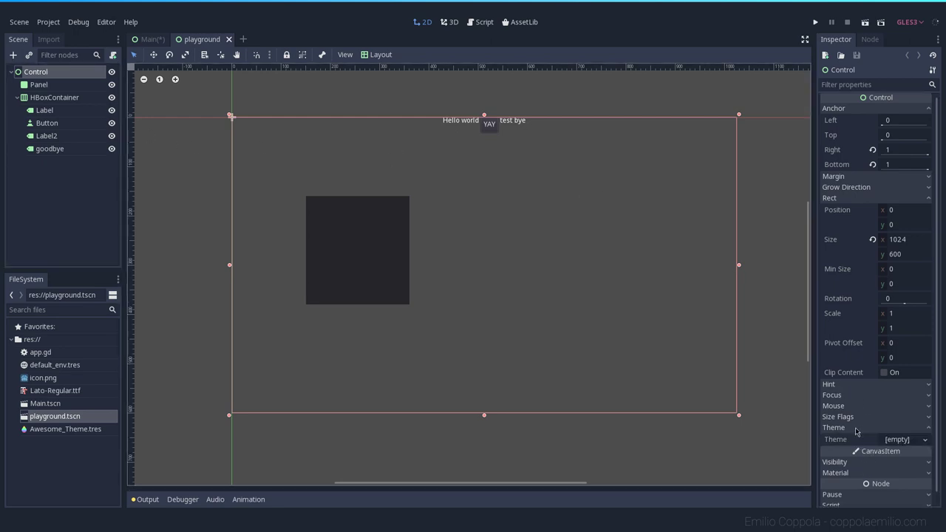
{"action": "left_click", "coordinate": [923, 441]}
{"action": "left_click", "coordinate": [897, 476]}
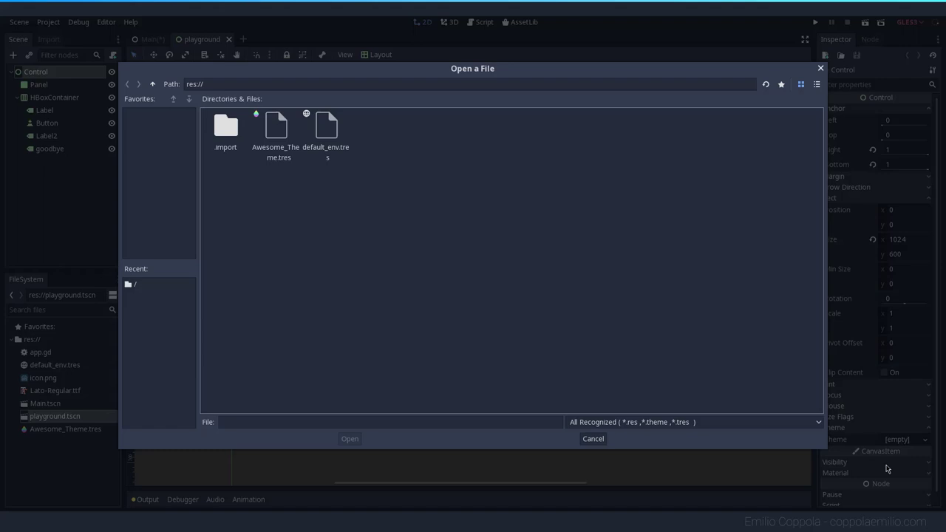
{"action": "double_click", "coordinate": [275, 127]}
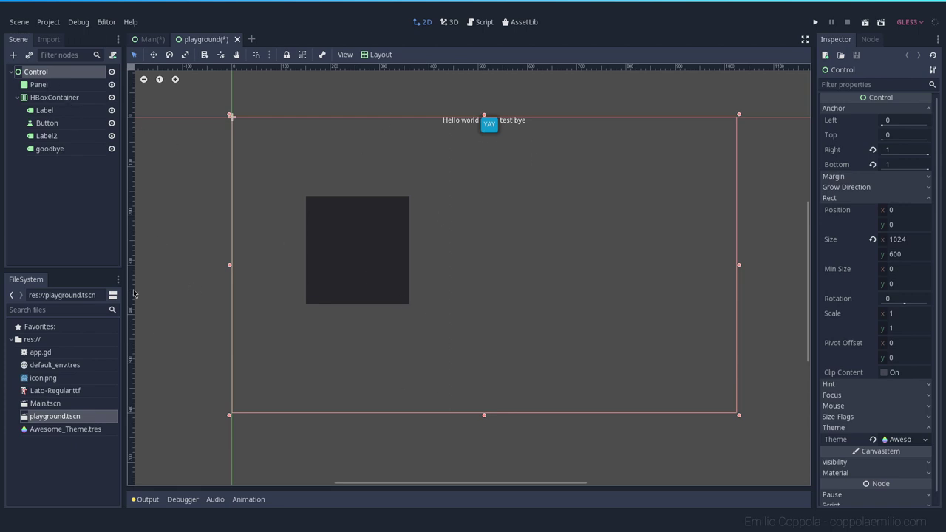
{"action": "left_click", "coordinate": [148, 39]}
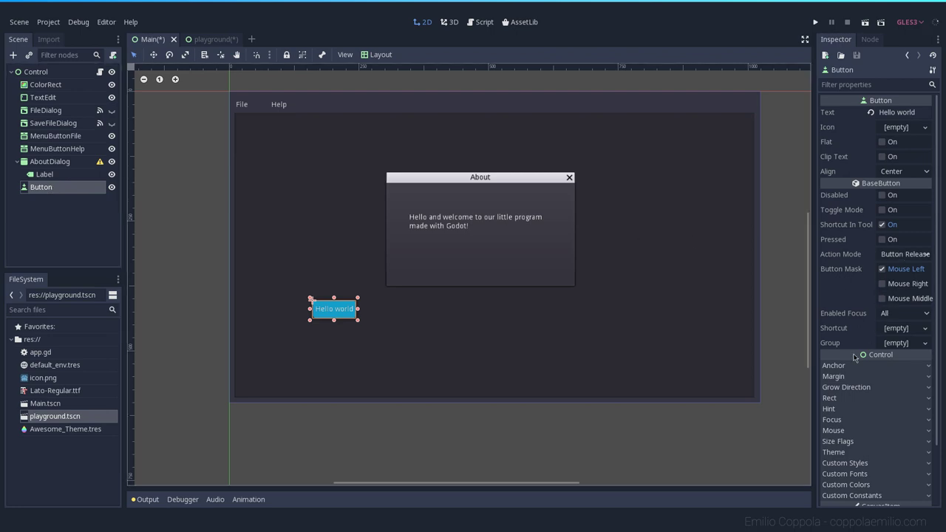
Select the root Control node and scroll the Inspector to its Button Normal style.
{"action": "scroll", "coordinate": [867, 235], "scroll_direction": "down", "scroll_amount": 3}
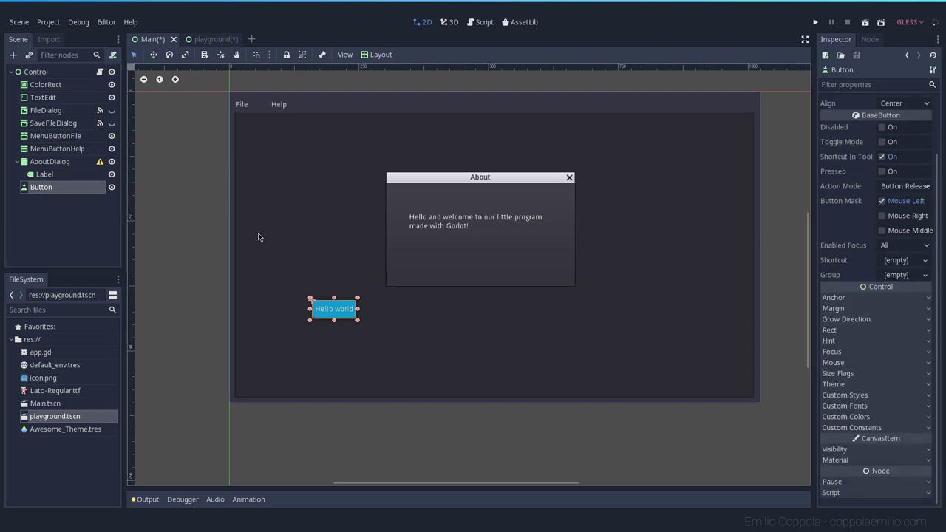
{"action": "left_click", "coordinate": [406, 181]}
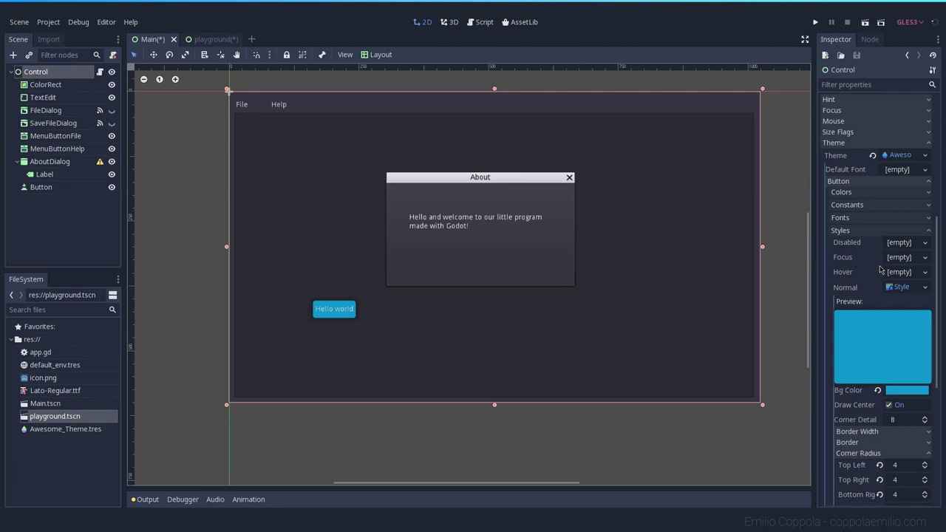
{"action": "scroll", "coordinate": [881, 270], "scroll_direction": "down", "scroll_amount": 2}
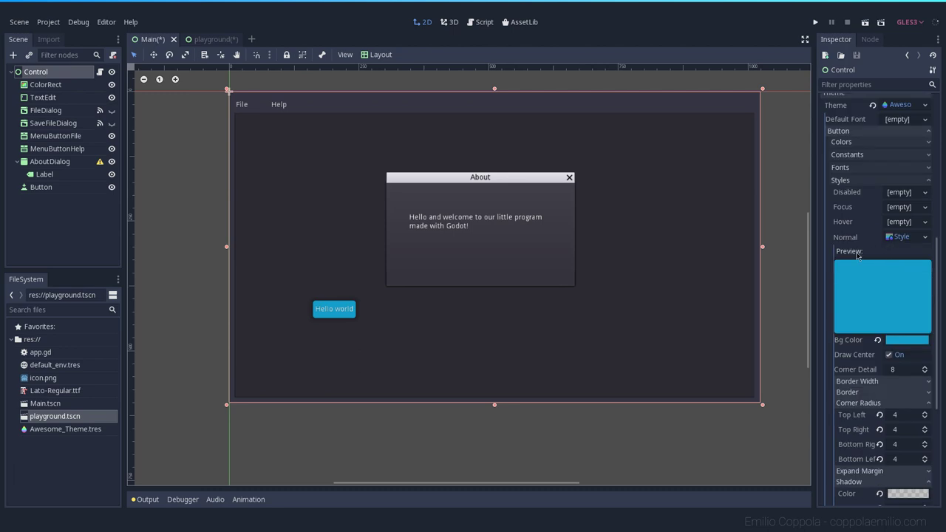
{"action": "scroll", "coordinate": [901, 253], "scroll_direction": "down", "scroll_amount": 2}
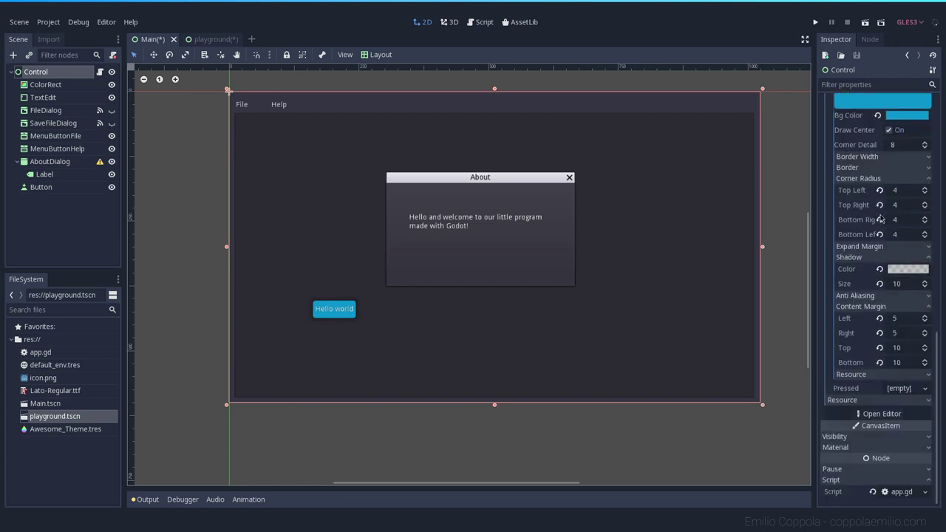
{"action": "scroll", "coordinate": [886, 295], "scroll_direction": "up", "scroll_amount": 5}
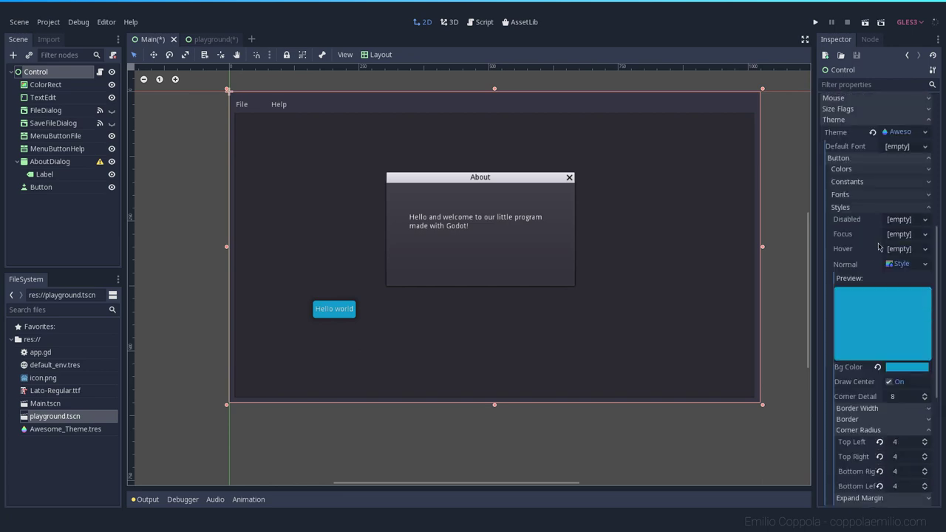
Save the Button Normal style to its own file, button_normal_style.tres.
{"action": "left_click", "coordinate": [924, 266]}
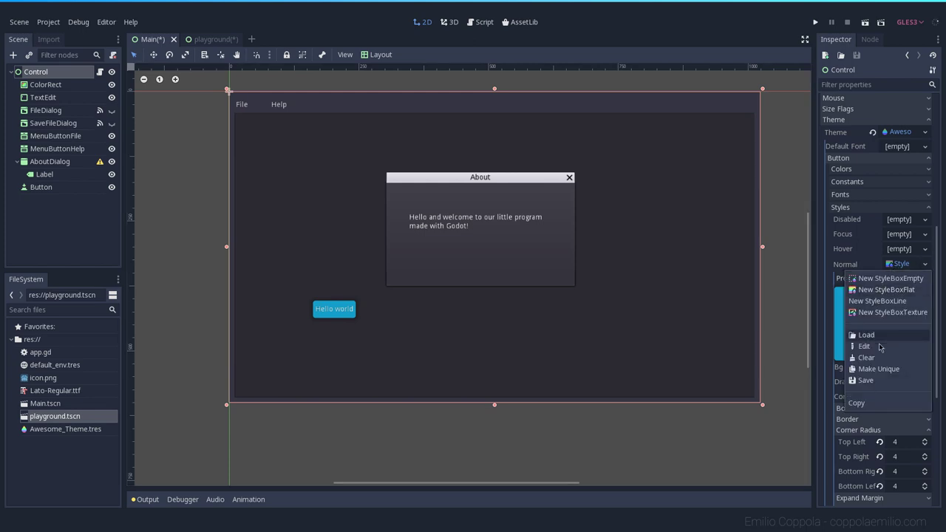
{"action": "left_click", "coordinate": [876, 381]}
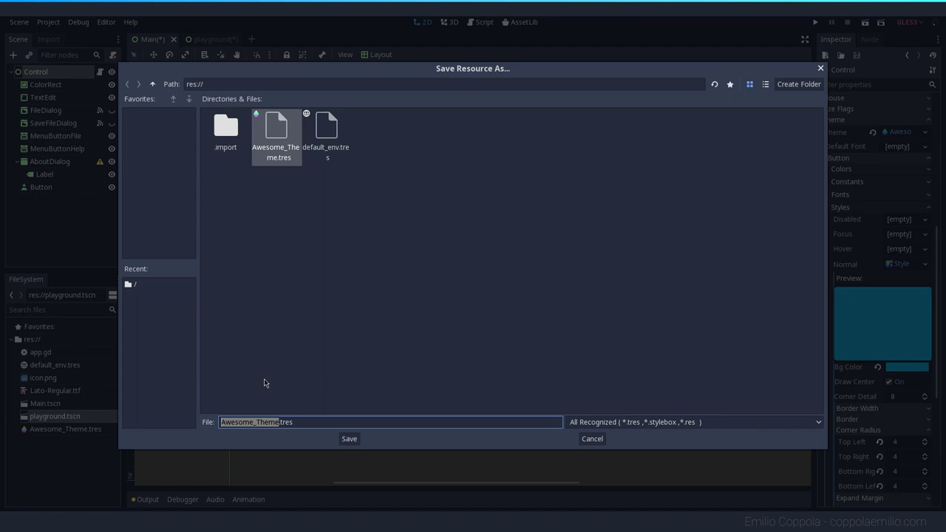
{"action": "type", "text": "button_norm"}
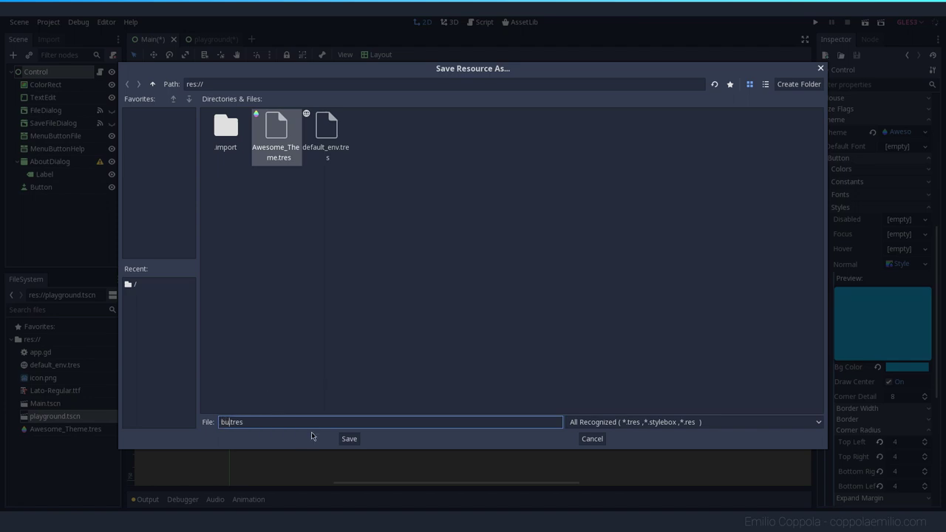
{"action": "type", "text": "al_style"}
{"action": "key", "text": "Return"}
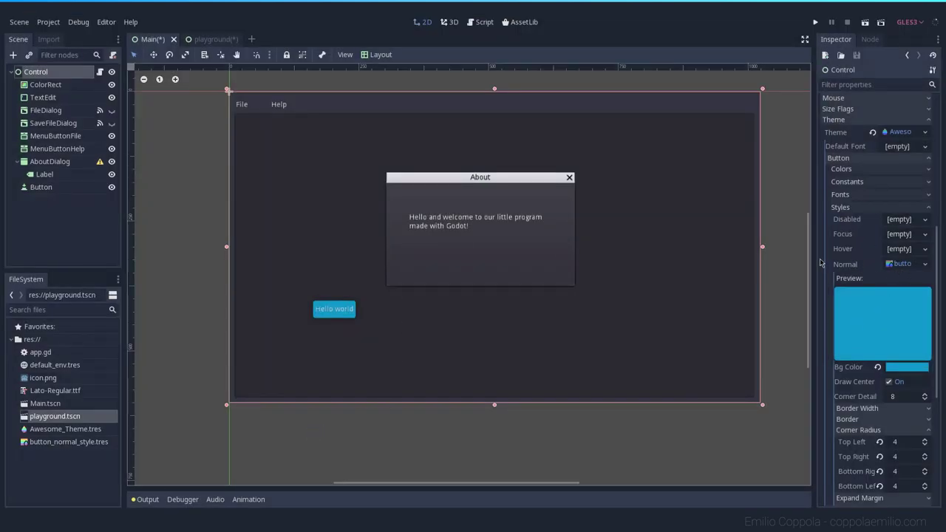
Open Awesome_Theme's preview of sample controls and enlarge the preview area.
{"action": "left_click_drag", "start_coordinate": [813, 257], "coordinate": [805, 258]}
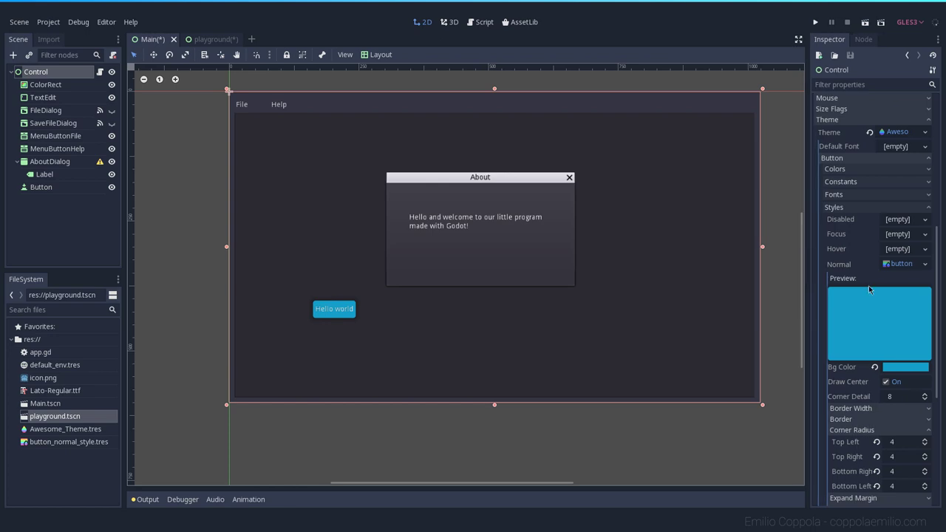
{"action": "left_click", "coordinate": [903, 133]}
{"action": "left_click", "coordinate": [897, 415]}
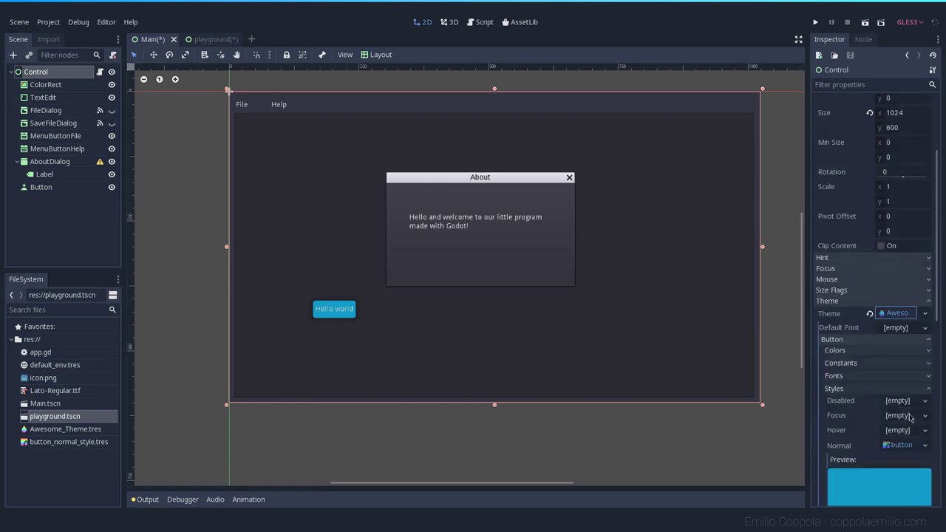
{"action": "scroll", "coordinate": [909, 365], "scroll_direction": "down", "scroll_amount": 10}
{"action": "left_click", "coordinate": [878, 414]}
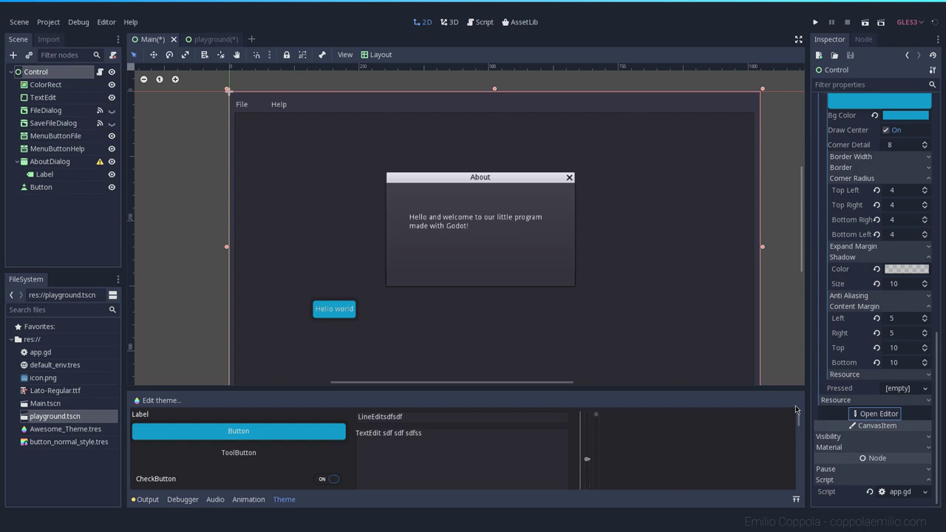
{"action": "left_click_drag", "start_coordinate": [446, 385], "coordinate": [446, 226]}
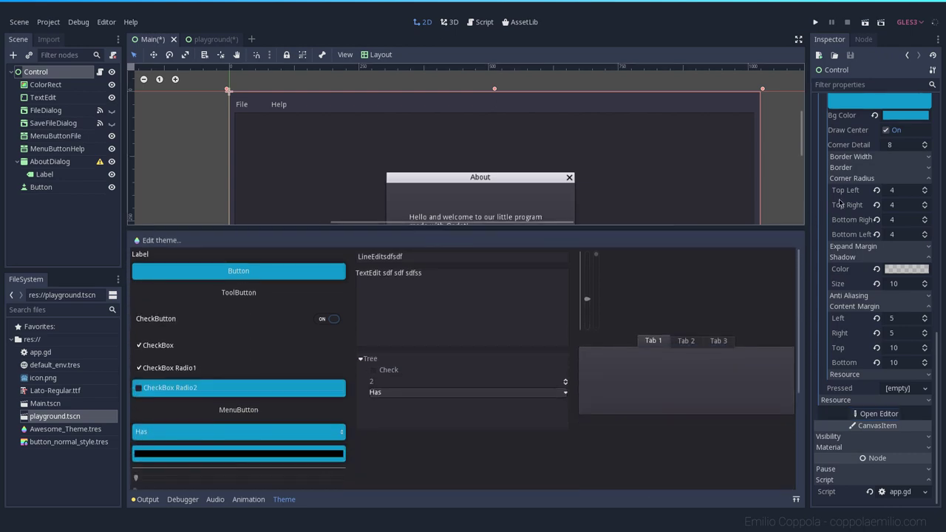
Load button_normal_style.tres as the Button Hover style.
{"action": "scroll", "coordinate": [863, 236], "scroll_direction": "up", "scroll_amount": 5}
{"action": "scroll", "coordinate": [863, 236], "scroll_direction": "up", "scroll_amount": 2}
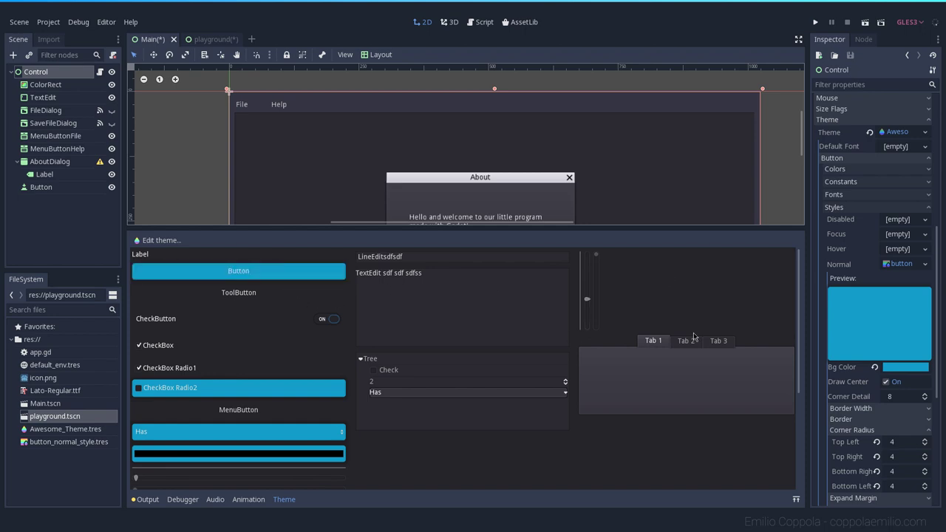
{"action": "left_click", "coordinate": [925, 250]}
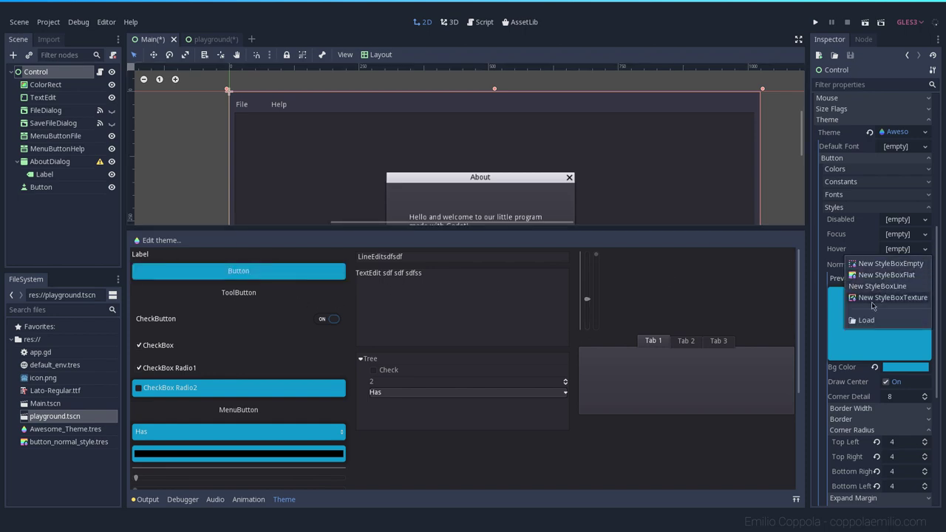
{"action": "left_click", "coordinate": [869, 320]}
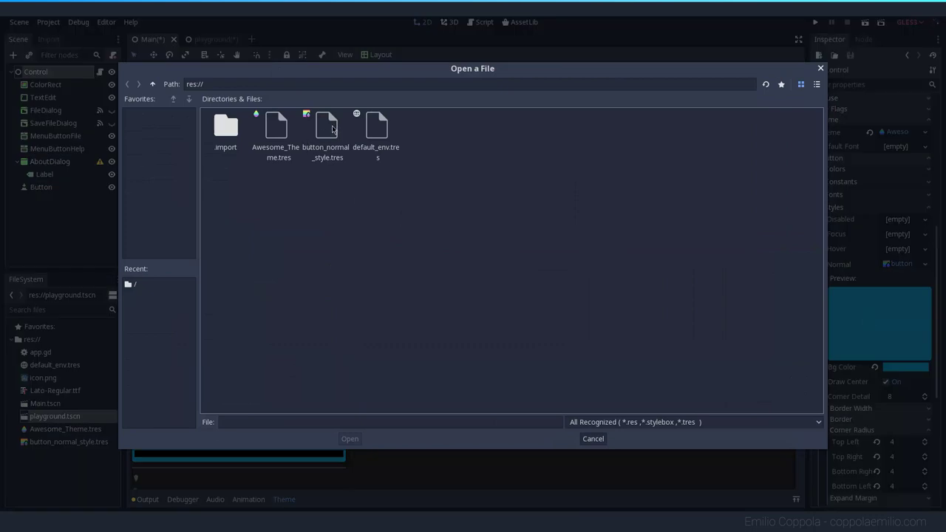
{"action": "double_click", "coordinate": [333, 138]}
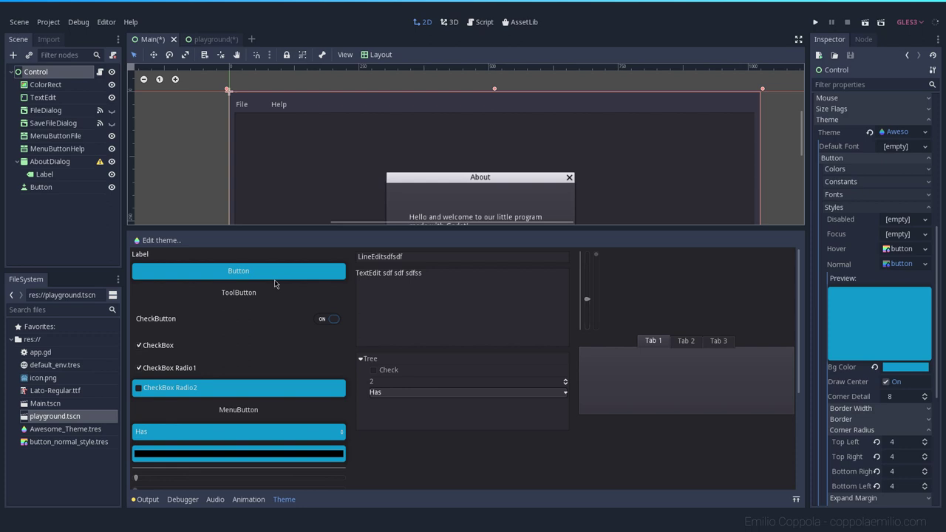
Expand the Hover StyleBox to inspect its shared blue background, corners and shadow.
{"action": "left_click", "coordinate": [924, 250]}
{"action": "left_click", "coordinate": [863, 331]}
{"action": "scroll", "coordinate": [903, 277], "scroll_direction": "down", "scroll_amount": 5}
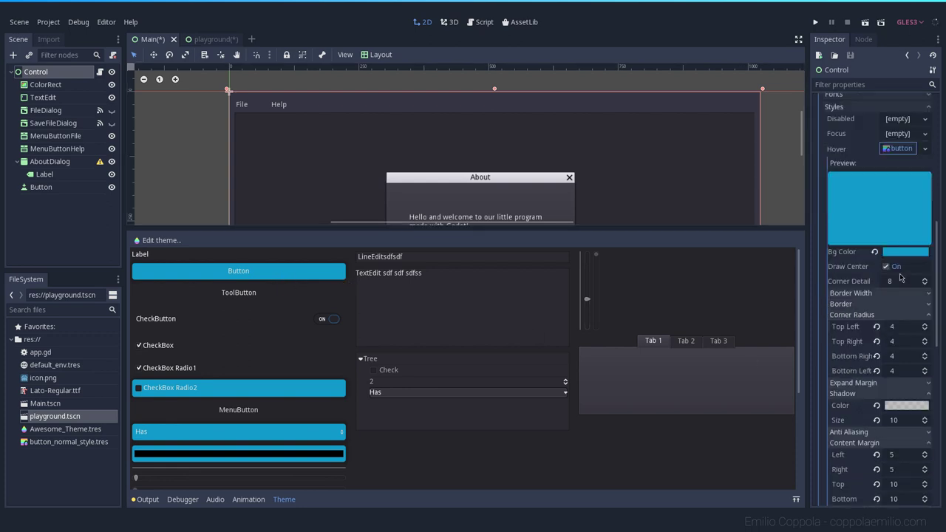
{"action": "scroll", "coordinate": [900, 272], "scroll_direction": "down", "scroll_amount": 1}
{"action": "scroll", "coordinate": [890, 321], "scroll_direction": "up", "scroll_amount": 5}
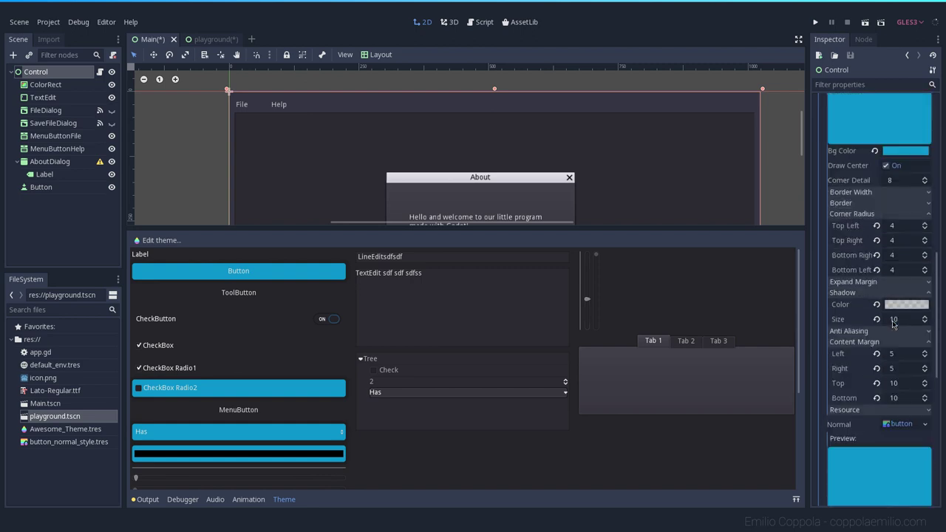
{"action": "scroll", "coordinate": [847, 196], "scroll_direction": "up", "scroll_amount": 2}
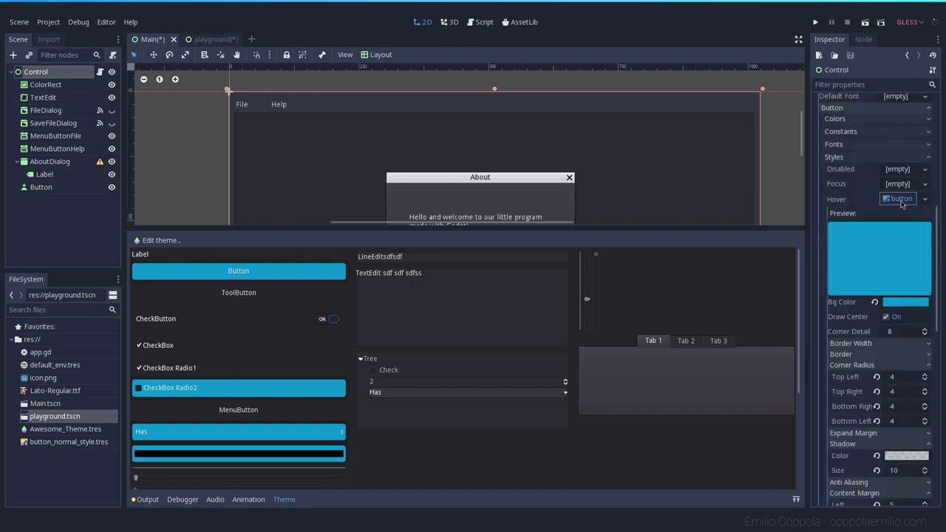
Lighten the Hover background colour, which also lightens the shared Normal style.
{"action": "left_click", "coordinate": [905, 301]}
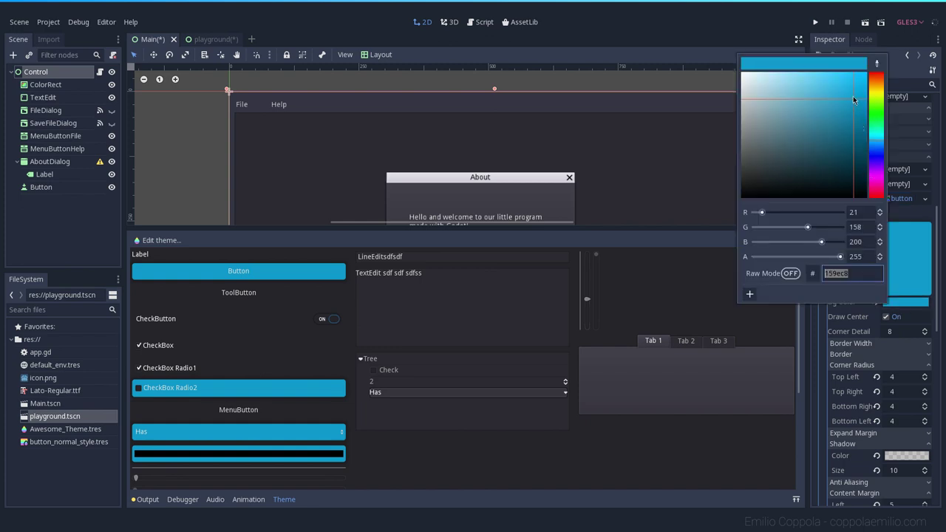
{"action": "left_click_drag", "start_coordinate": [852, 103], "coordinate": [811, 82]}
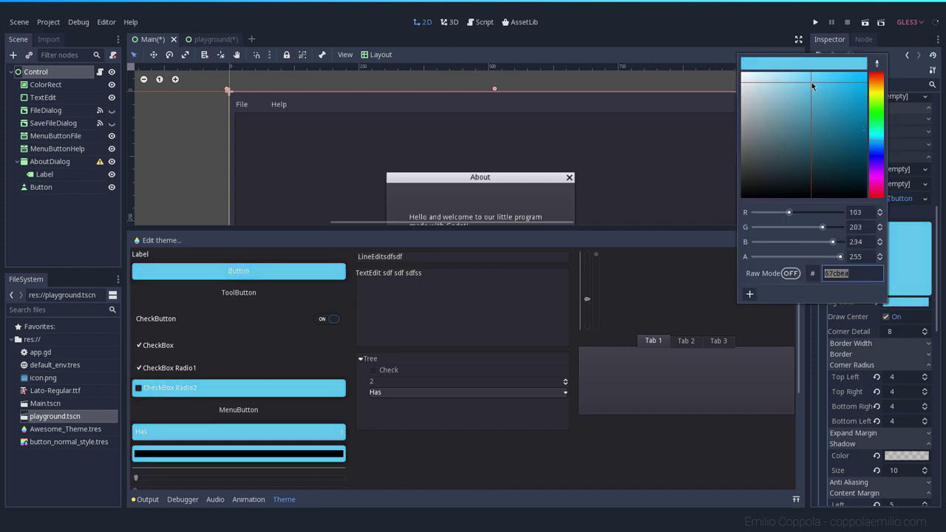
{"action": "left_click", "coordinate": [825, 322]}
{"action": "scroll", "coordinate": [826, 321], "scroll_direction": "down", "scroll_amount": 5}
{"action": "scroll", "coordinate": [894, 201], "scroll_direction": "up", "scroll_amount": 3}
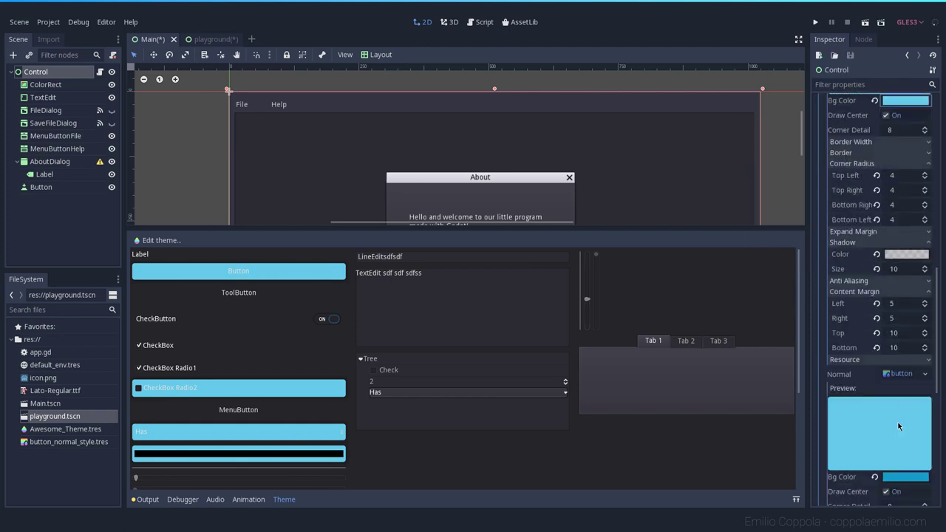
Set the Normal background colour back to blue 21a4cc.
{"action": "scroll", "coordinate": [892, 418], "scroll_direction": "down", "scroll_amount": 3}
{"action": "scroll", "coordinate": [894, 285], "scroll_direction": "down", "scroll_amount": 7}
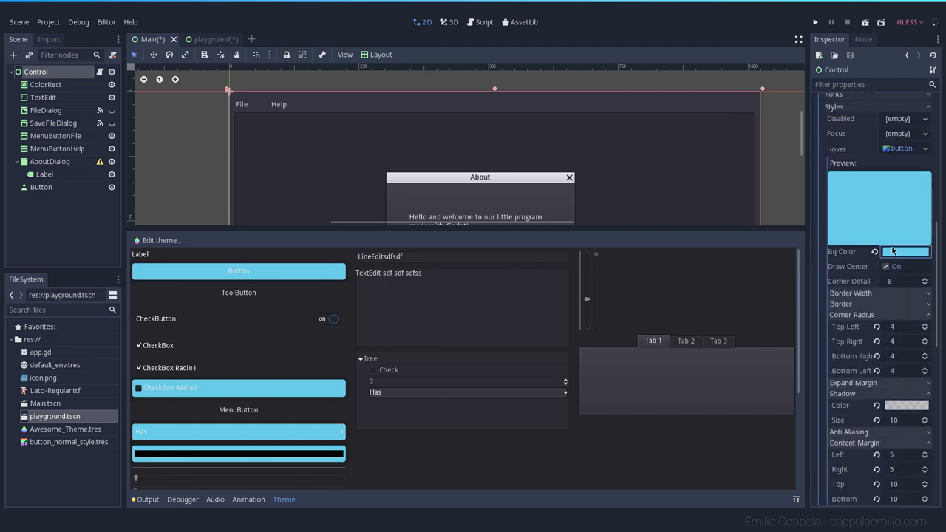
{"action": "left_click", "coordinate": [892, 252]}
{"action": "left_click_drag", "start_coordinate": [828, 65], "coordinate": [847, 55]}
{"action": "left_click", "coordinate": [831, 280]}
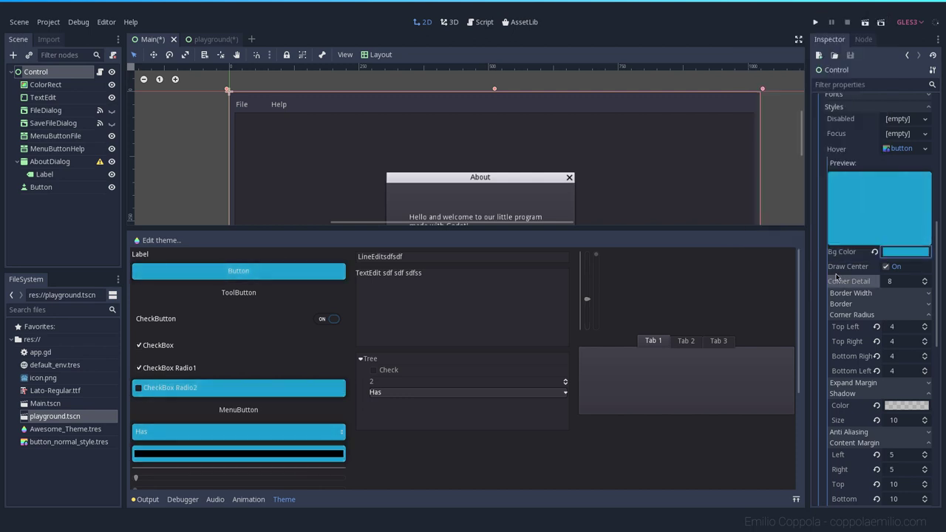
{"action": "left_click", "coordinate": [923, 149]}
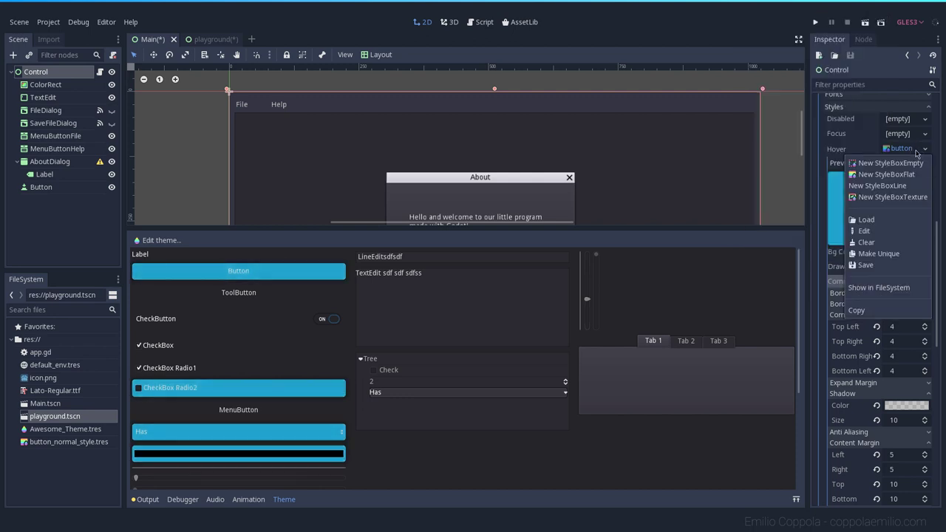
Make the Hover style unique and give it a brighter blue background, 42c3ea.
{"action": "left_click", "coordinate": [891, 256]}
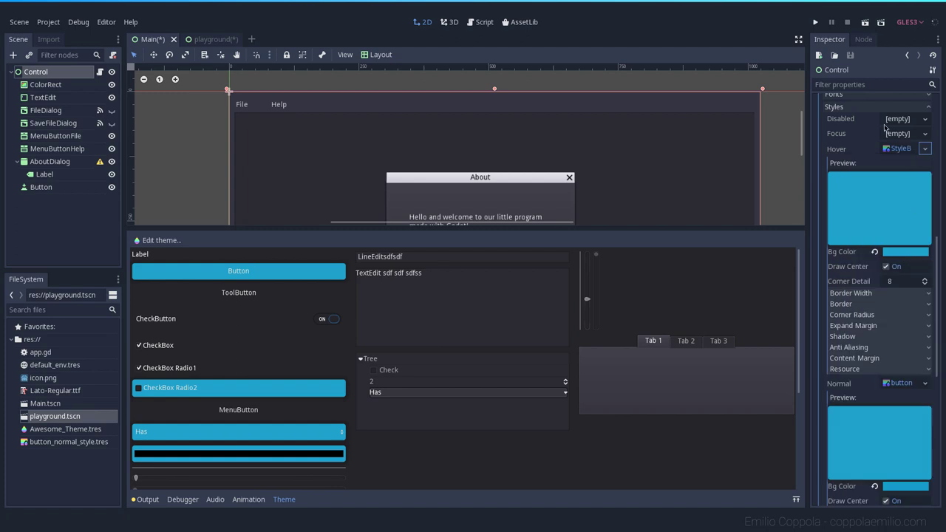
{"action": "left_click", "coordinate": [905, 251]}
{"action": "left_click_drag", "start_coordinate": [840, 51], "coordinate": [830, 38]}
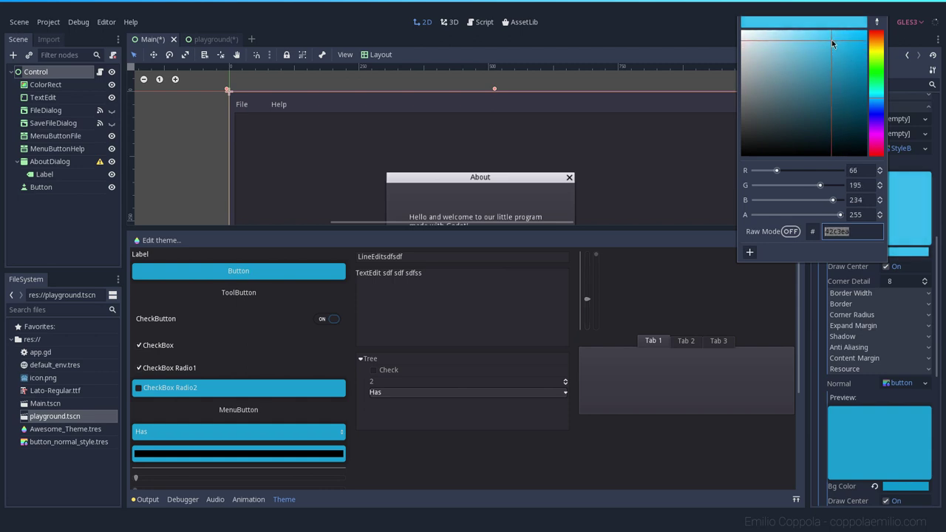
{"action": "left_click", "coordinate": [814, 289]}
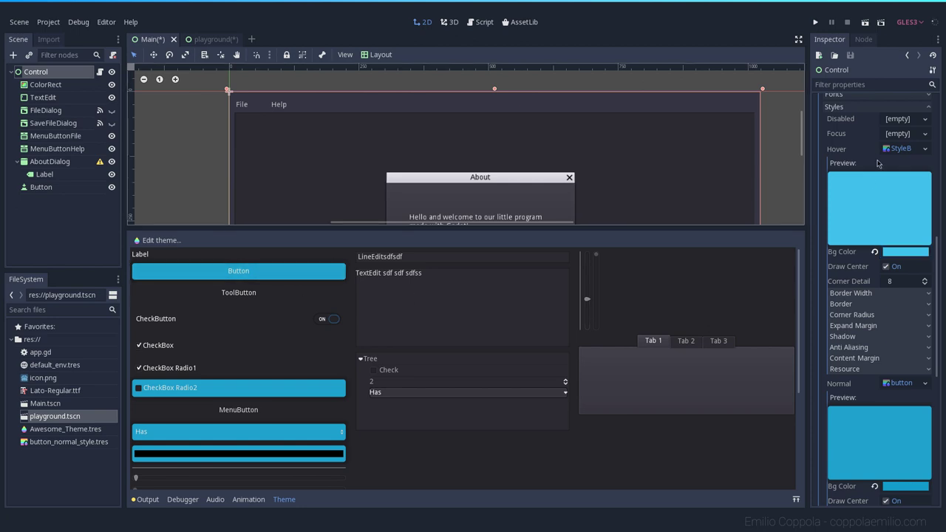
{"action": "scroll", "coordinate": [877, 299], "scroll_direction": "down", "scroll_amount": 4}
{"action": "scroll", "coordinate": [878, 303], "scroll_direction": "up", "scroll_amount": 4}
Collapse the Button sections and add all TextEdit class items to Awesome_Theme.
{"action": "left_click", "coordinate": [851, 154]}
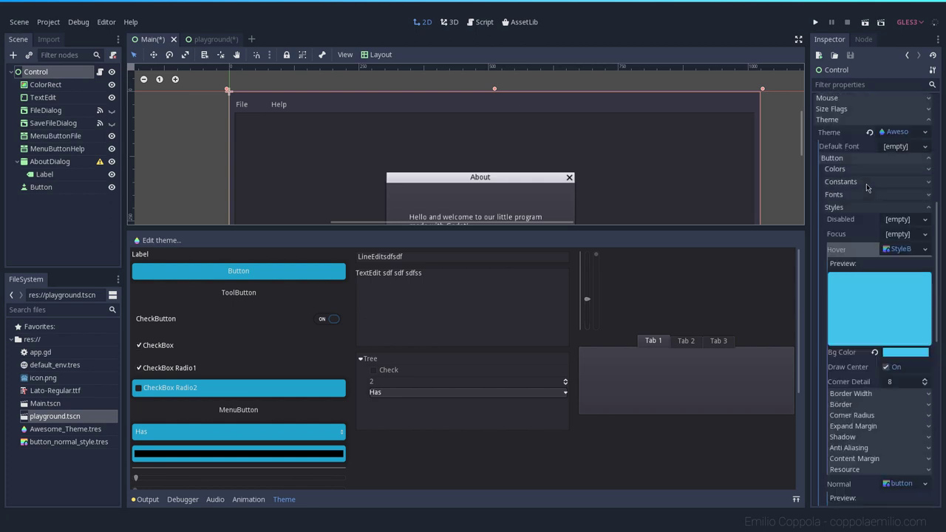
{"action": "left_click", "coordinate": [851, 166]}
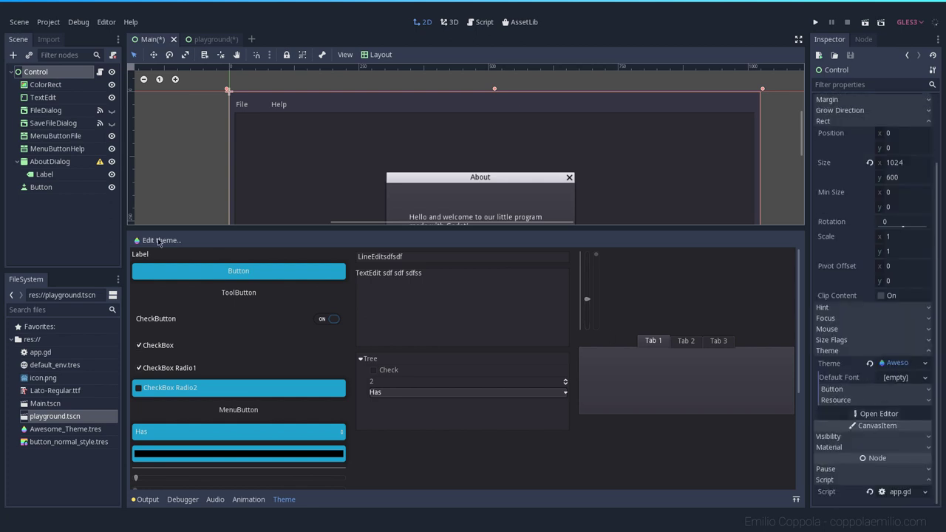
{"action": "left_click", "coordinate": [167, 242]}
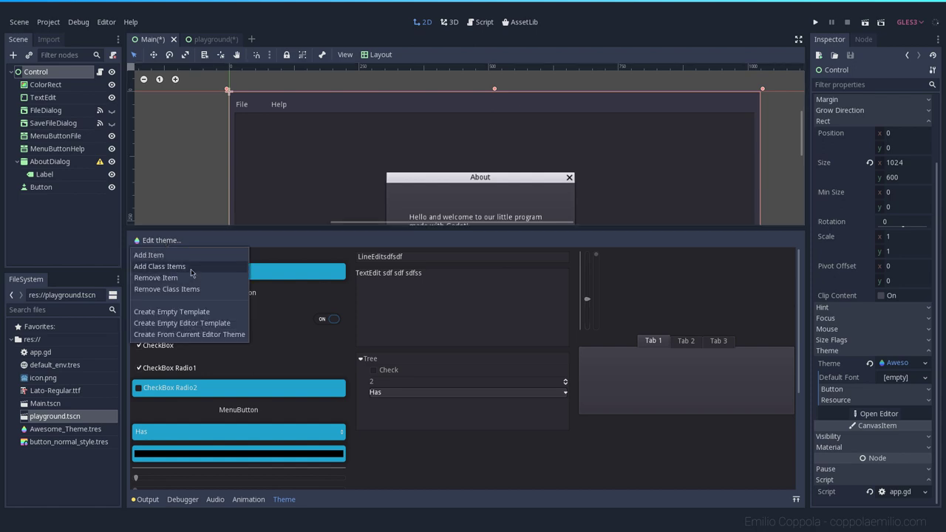
{"action": "left_click", "coordinate": [190, 271]}
{"action": "left_click", "coordinate": [523, 270]}
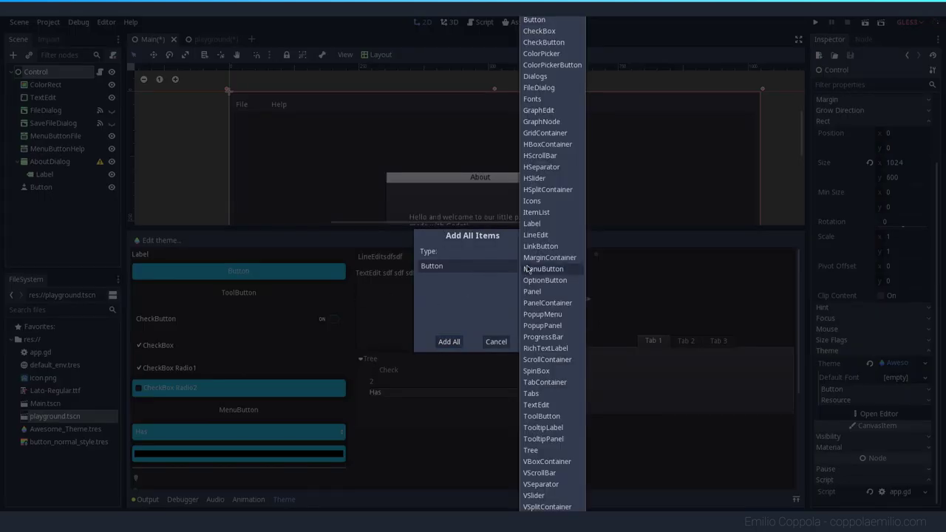
{"action": "scroll", "coordinate": [547, 126], "scroll_direction": "down", "scroll_amount": 1}
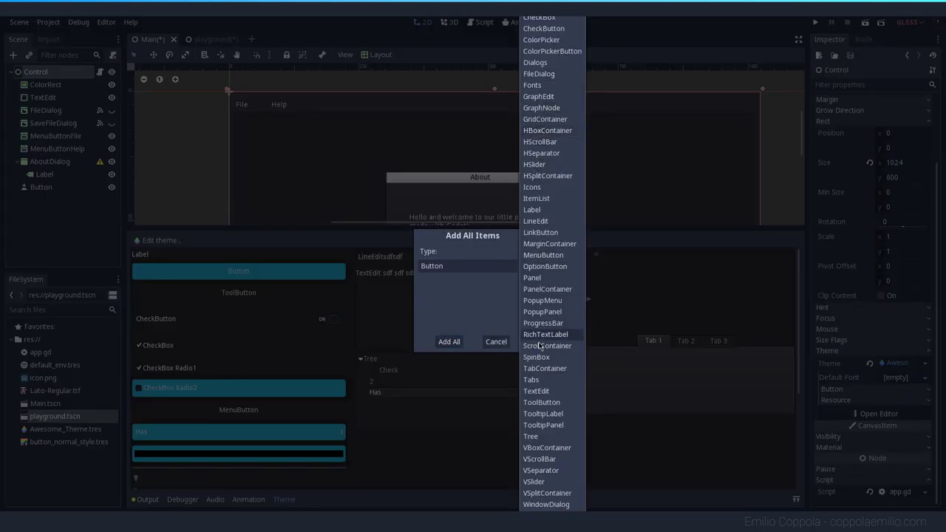
{"action": "left_click", "coordinate": [559, 393]}
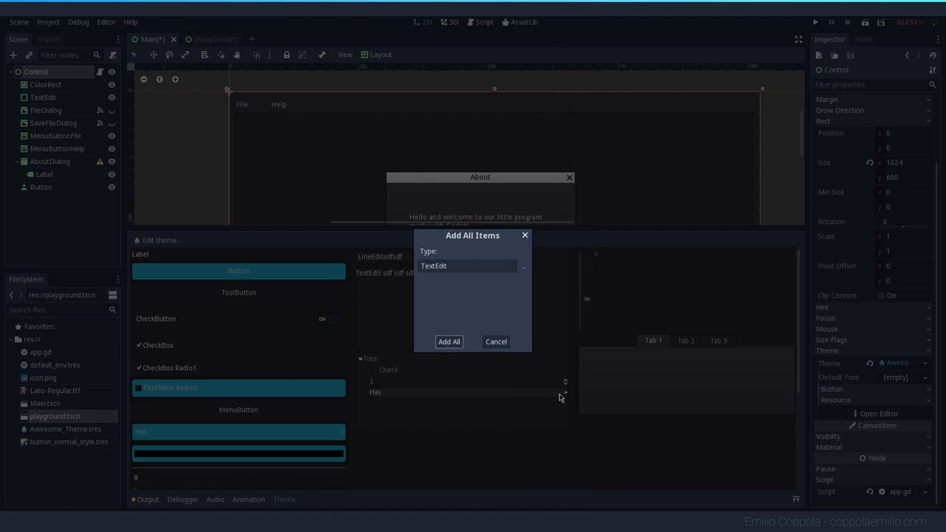
{"action": "left_click", "coordinate": [448, 341]}
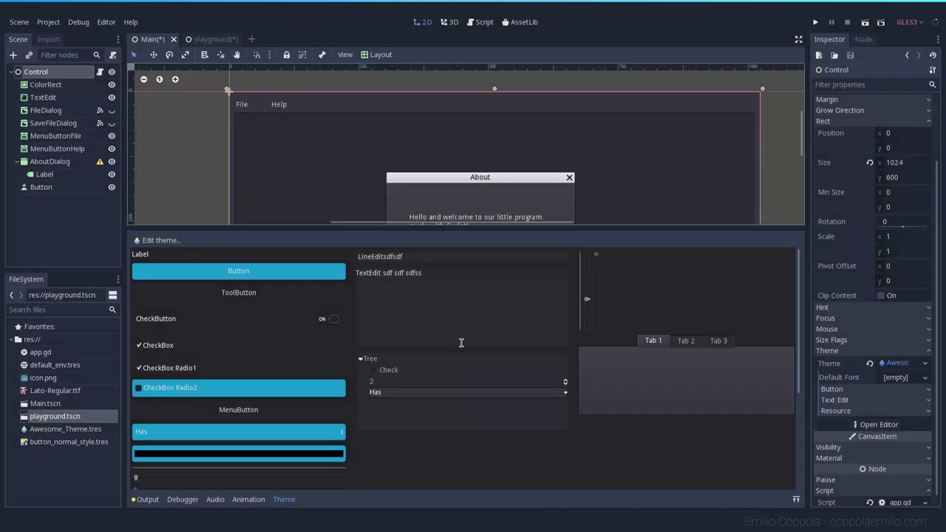
Expand the theme's Text Edit constants and save the theme resource.
{"action": "left_click", "coordinate": [851, 400]}
{"action": "scroll", "coordinate": [859, 404], "scroll_direction": "down", "scroll_amount": 2}
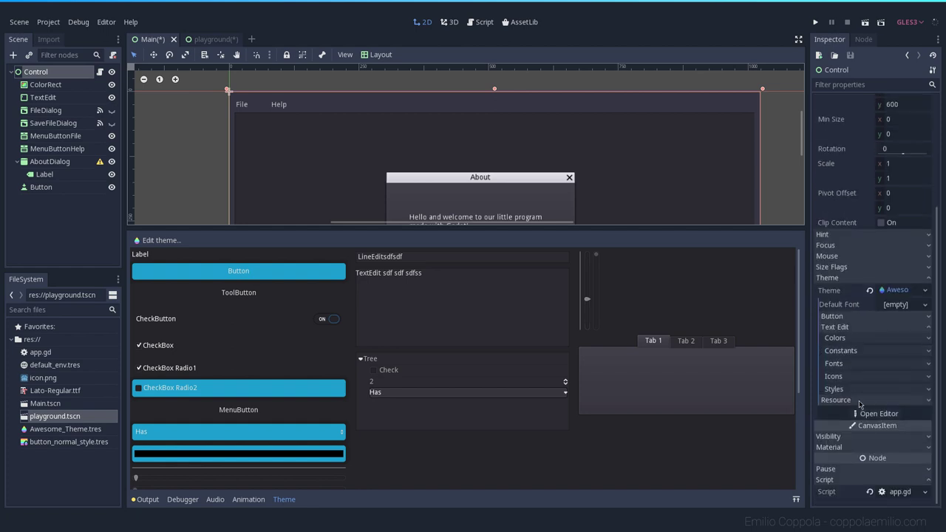
{"action": "left_click", "coordinate": [861, 352]}
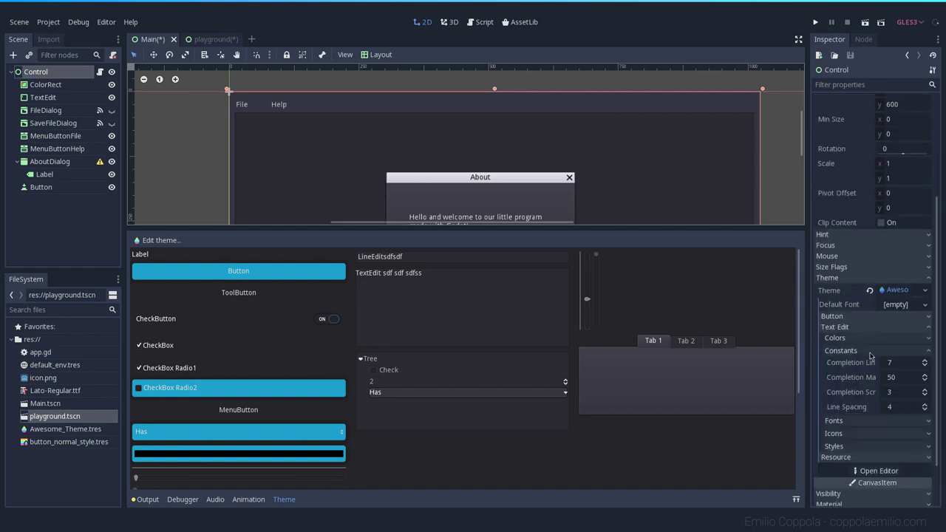
{"action": "left_click", "coordinate": [924, 290]}
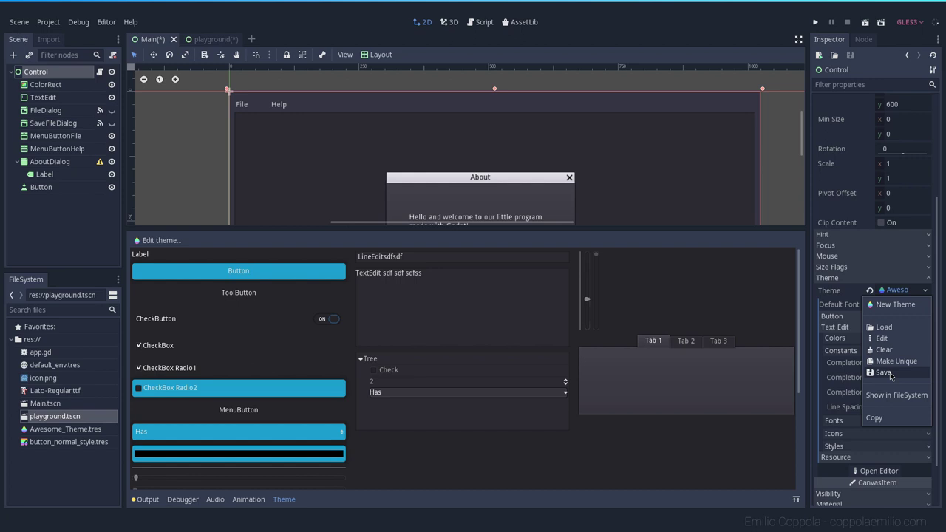
{"action": "left_click", "coordinate": [885, 340]}
Browse the Text Edit colours and hide the AboutDialog node in the scene.
{"action": "scroll", "coordinate": [898, 358], "scroll_direction": "down", "scroll_amount": 2}
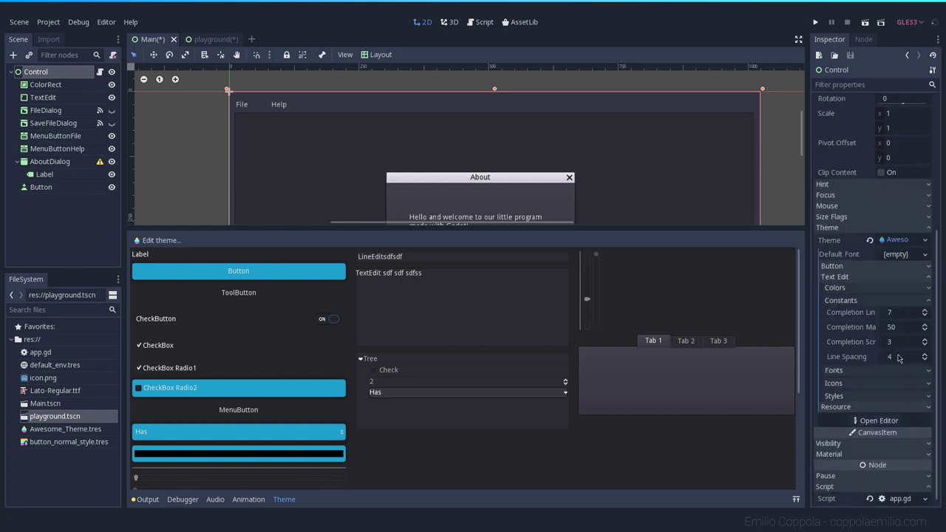
{"action": "left_click", "coordinate": [856, 299]}
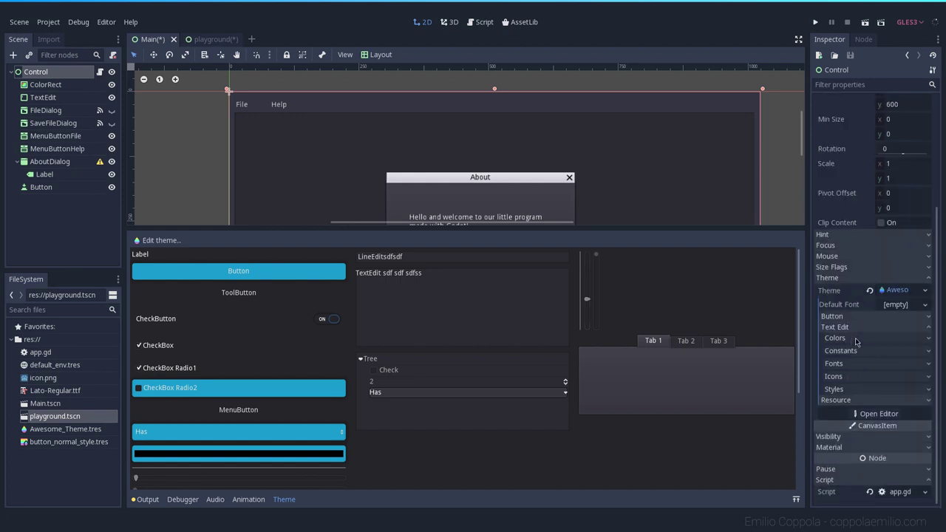
{"action": "left_click", "coordinate": [856, 339]}
{"action": "scroll", "coordinate": [653, 91], "scroll_direction": "down", "scroll_amount": 2}
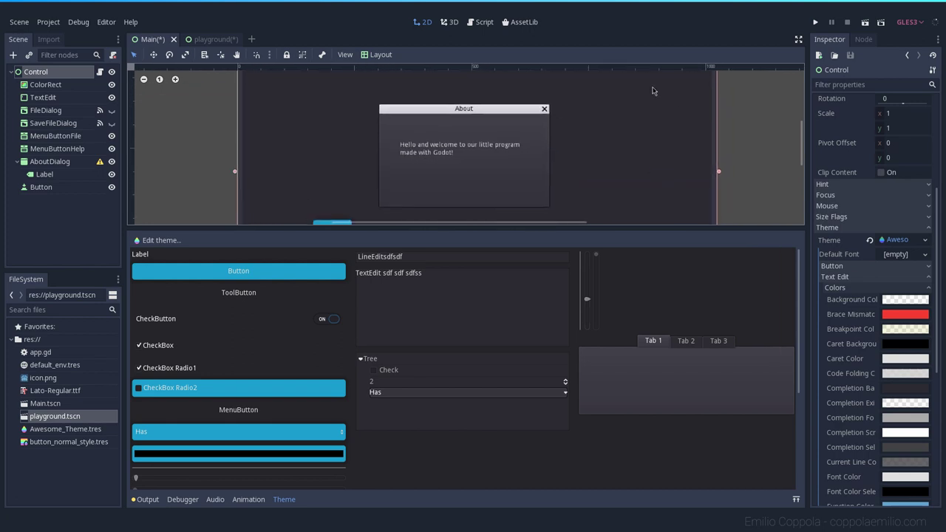
{"action": "scroll", "coordinate": [557, 132], "scroll_direction": "up", "scroll_amount": 2}
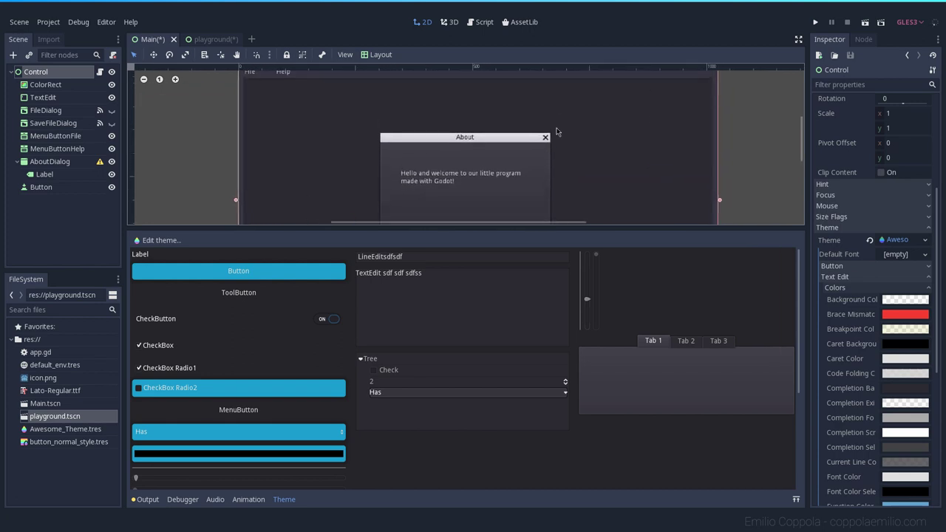
{"action": "left_click", "coordinate": [111, 162]}
{"action": "scroll", "coordinate": [403, 165], "scroll_direction": "up", "scroll_amount": 2}
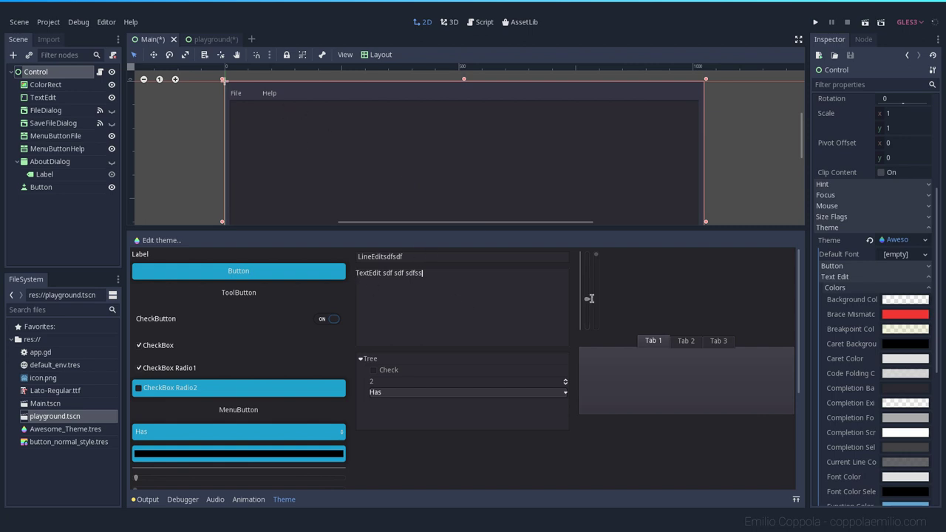
{"action": "scroll", "coordinate": [890, 343], "scroll_direction": "down", "scroll_amount": 5}
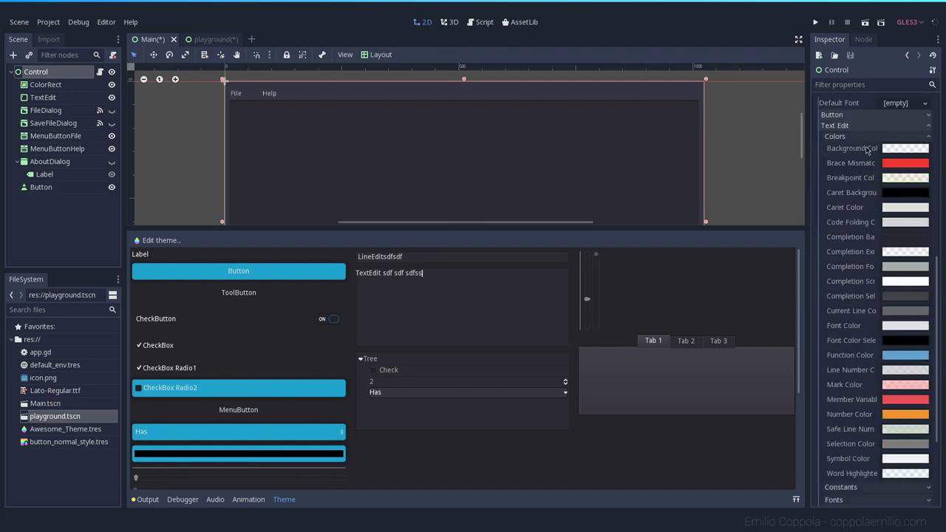
{"action": "scroll", "coordinate": [881, 421], "scroll_direction": "down", "scroll_amount": 2}
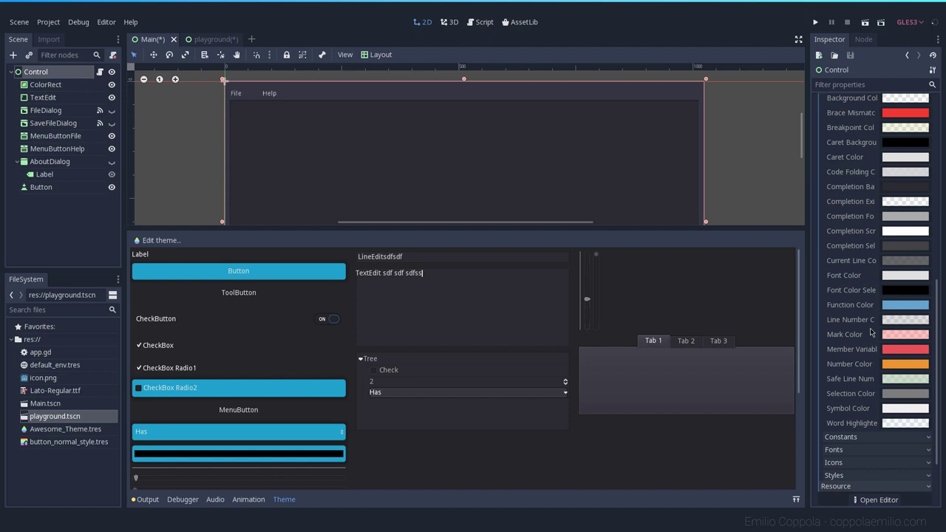
{"action": "scroll", "coordinate": [857, 245], "scroll_direction": "up", "scroll_amount": 4}
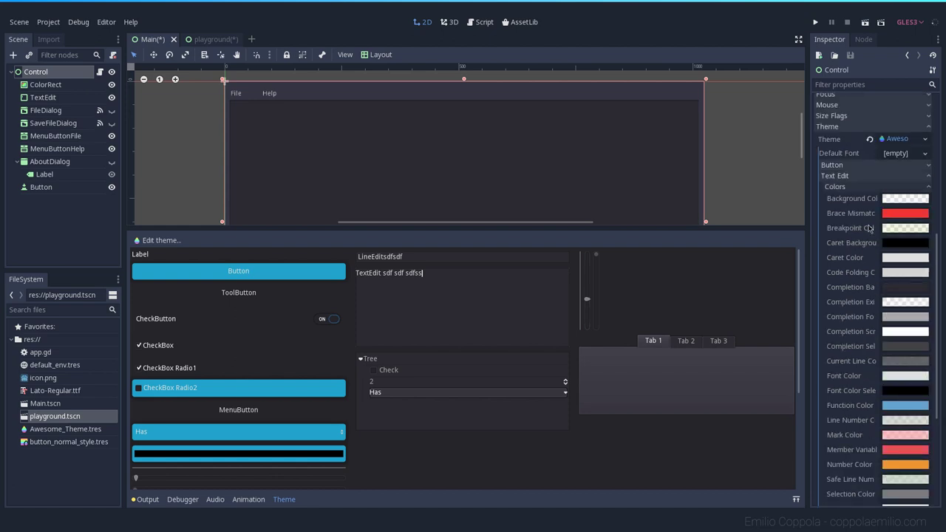
Review Text Edit constants (Line Spacing 4, Completion Lines 7) and expand the empty styles.
{"action": "left_click", "coordinate": [841, 190]}
{"action": "left_click", "coordinate": [844, 349]}
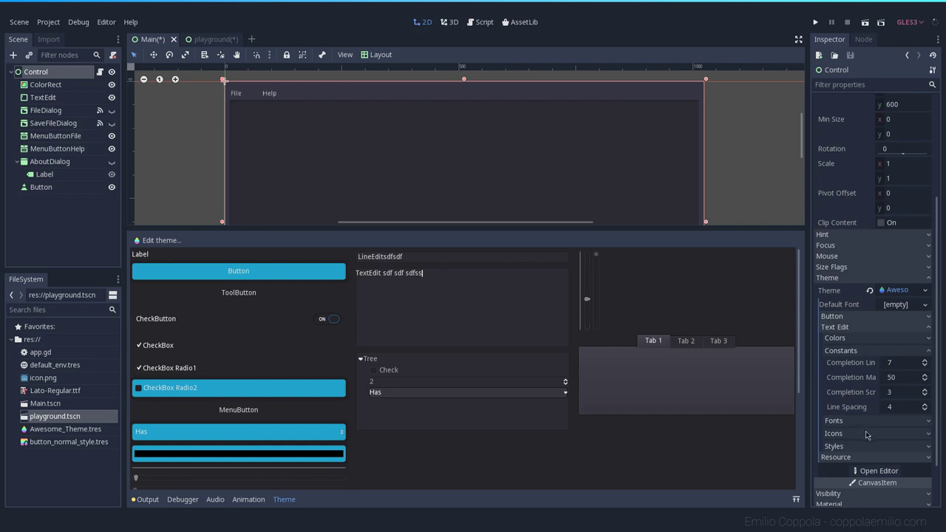
{"action": "scroll", "coordinate": [865, 431], "scroll_direction": "down", "scroll_amount": 2}
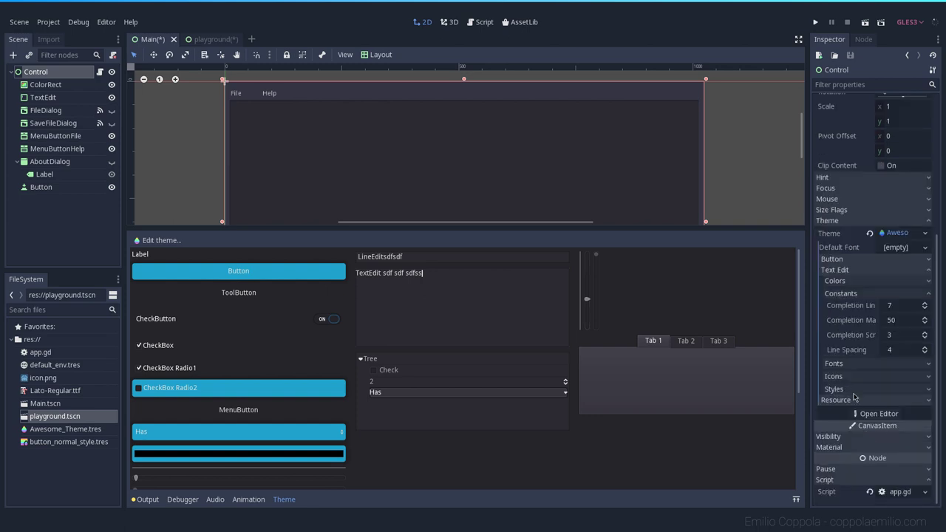
{"action": "left_click", "coordinate": [856, 398]}
{"action": "scroll", "coordinate": [897, 350], "scroll_direction": "down", "scroll_amount": 2}
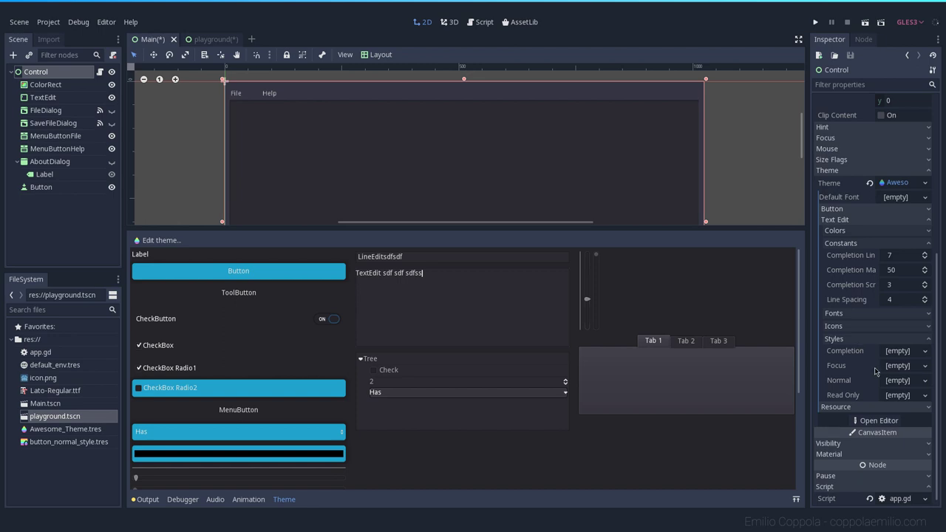
{"action": "scroll", "coordinate": [876, 371], "scroll_direction": "down", "scroll_amount": 1}
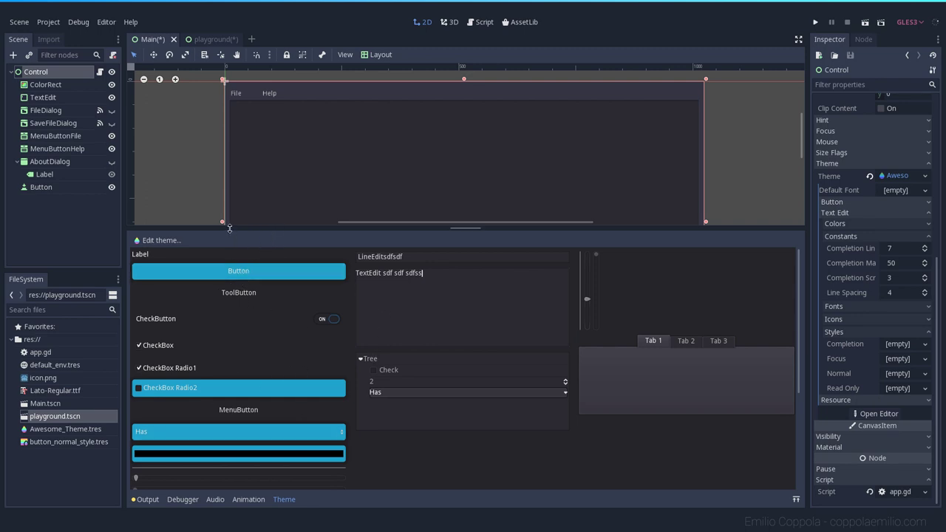
Enlarge the scene view, show FileDialog, nudge Hello world left and inspect the dialog.
{"action": "left_click_drag", "start_coordinate": [229, 230], "coordinate": [196, 330]}
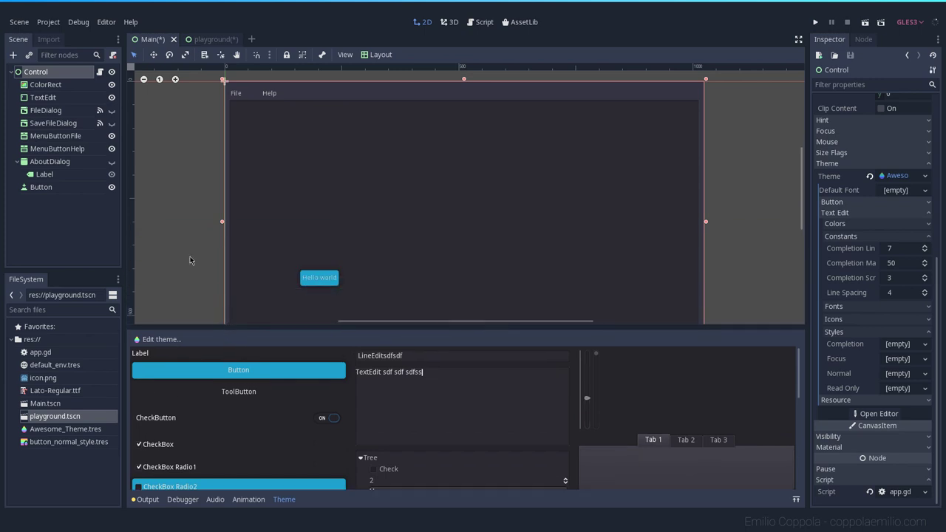
{"action": "left_click", "coordinate": [111, 110]}
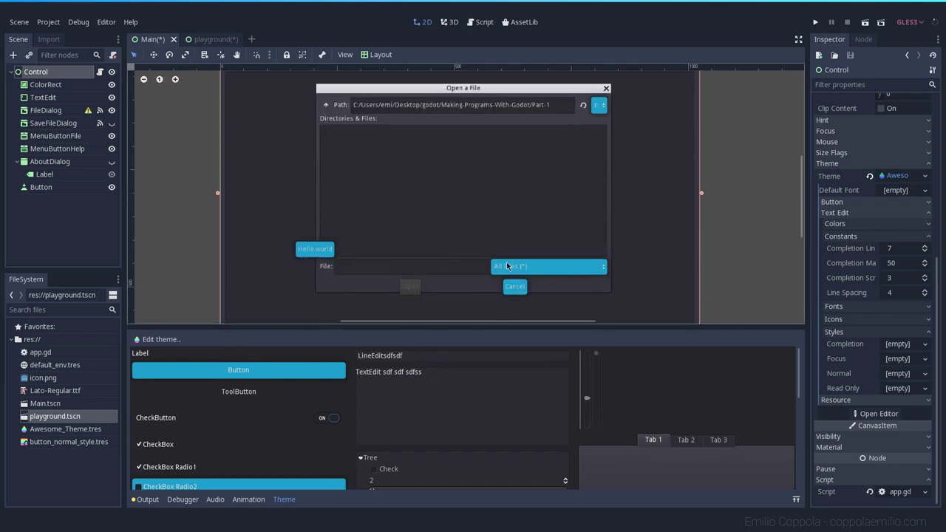
{"action": "left_click_drag", "start_coordinate": [315, 249], "coordinate": [267, 249]}
{"action": "left_click", "coordinate": [536, 314]}
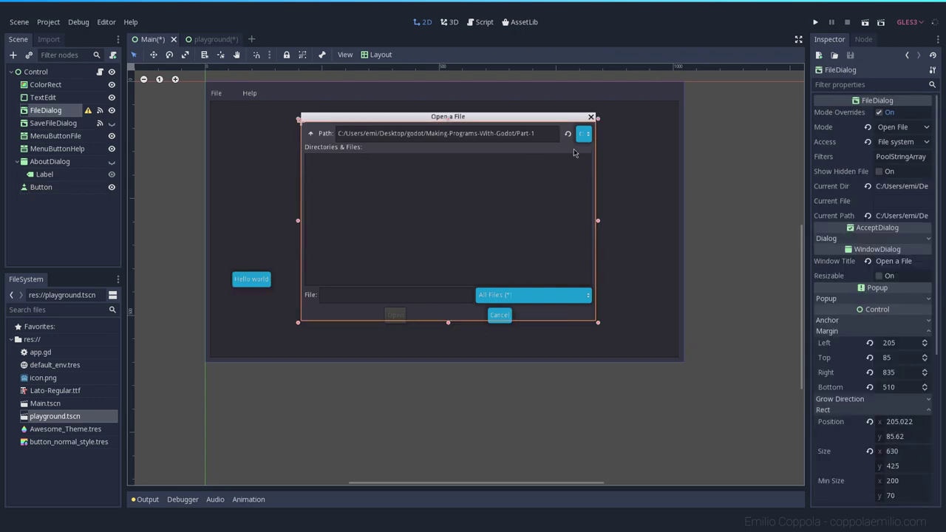
{"action": "scroll", "coordinate": [544, 329], "scroll_direction": "up", "scroll_amount": 1}
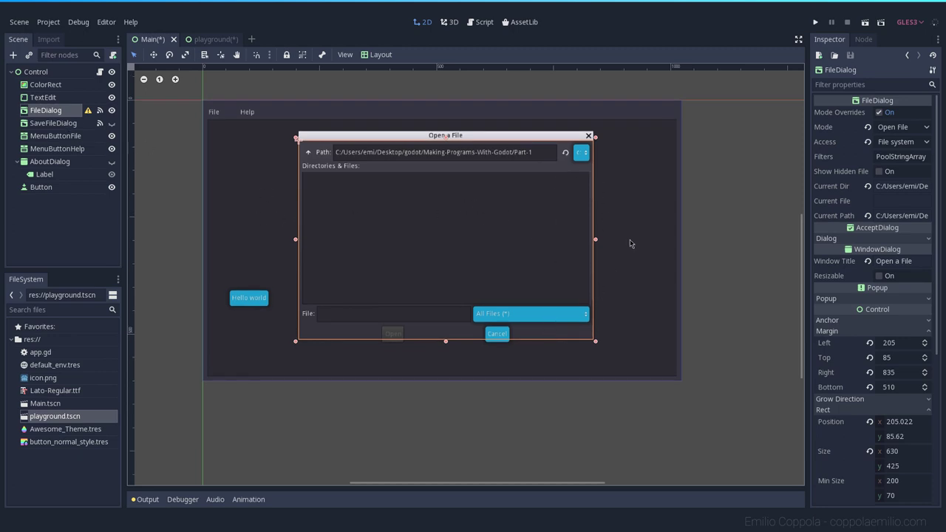
{"action": "middle_click_drag", "start_coordinate": [629, 241], "coordinate": [645, 264]}
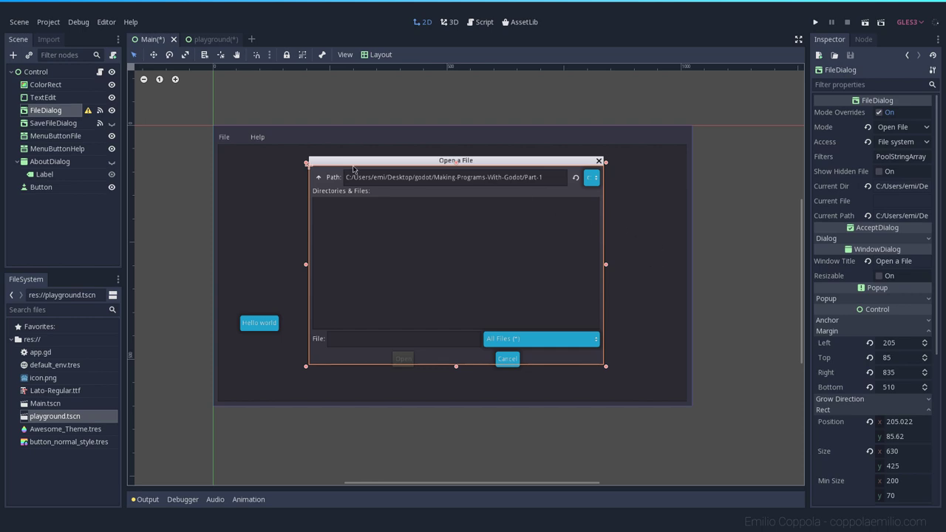
Hide FileDialog and SaveFileDialog again and select the root Control node.
{"action": "left_click", "coordinate": [111, 110]}
{"action": "left_click", "coordinate": [112, 123]}
{"action": "left_click", "coordinate": [111, 123]}
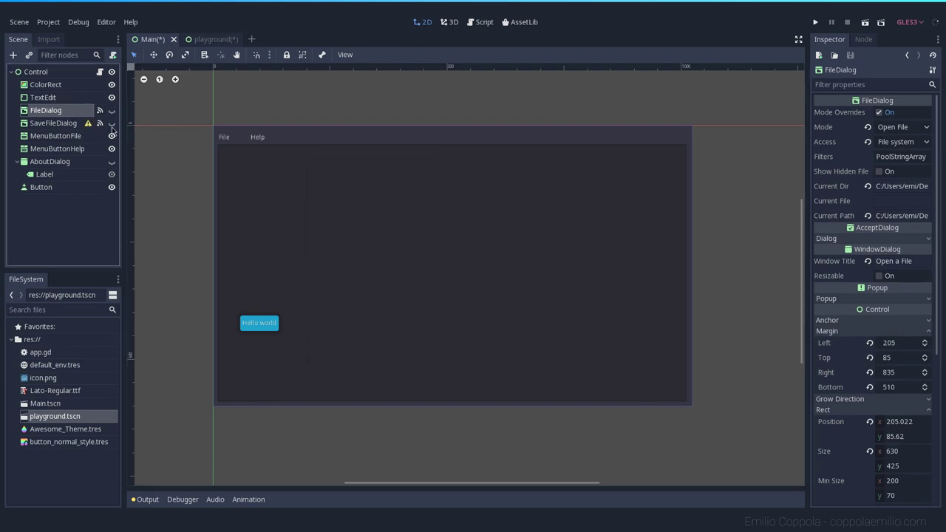
{"action": "left_click", "coordinate": [70, 74]}
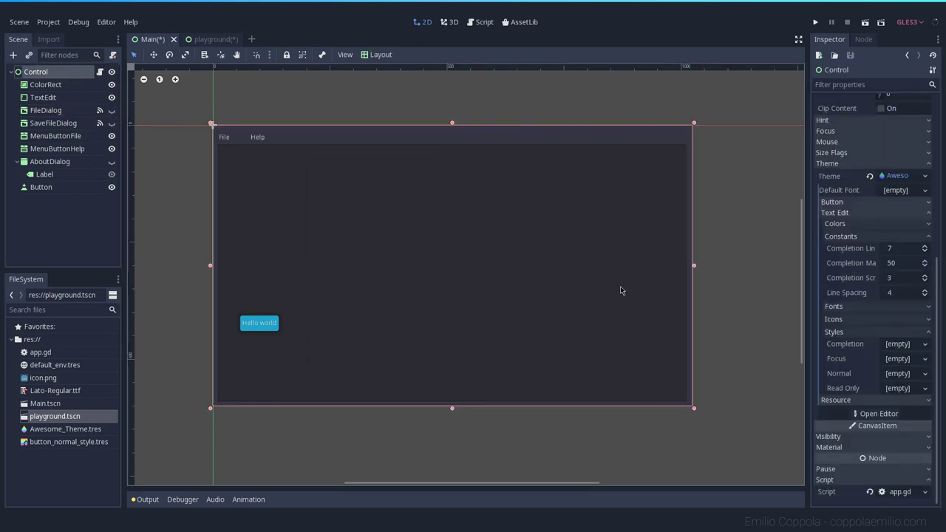